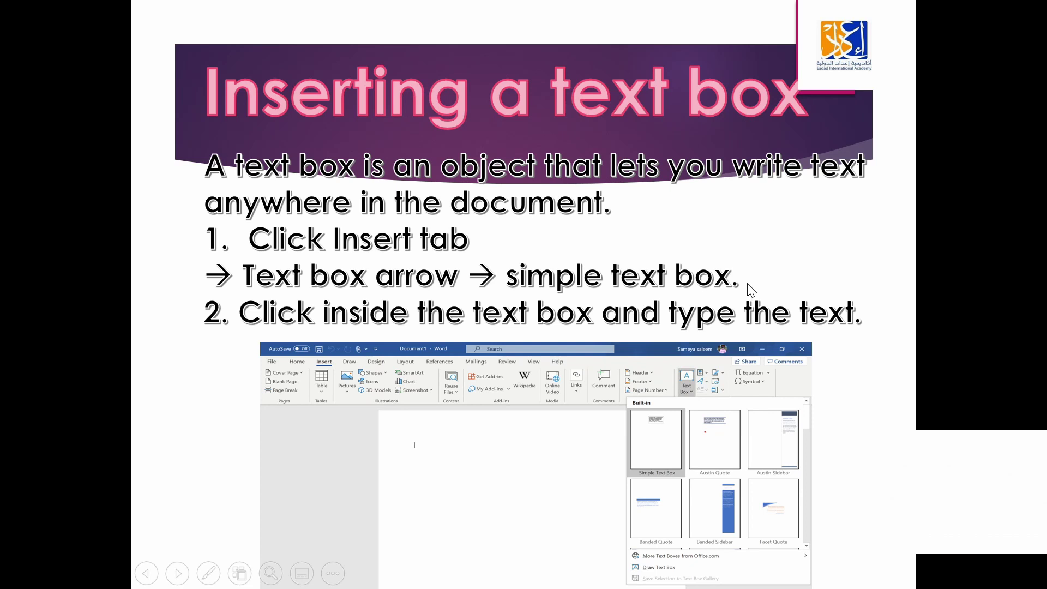
Reveal the simple text box callout on the slide, then end the slide show and switch to the blank Word document.
{"action": "left_click", "coordinate": [484, 329]}
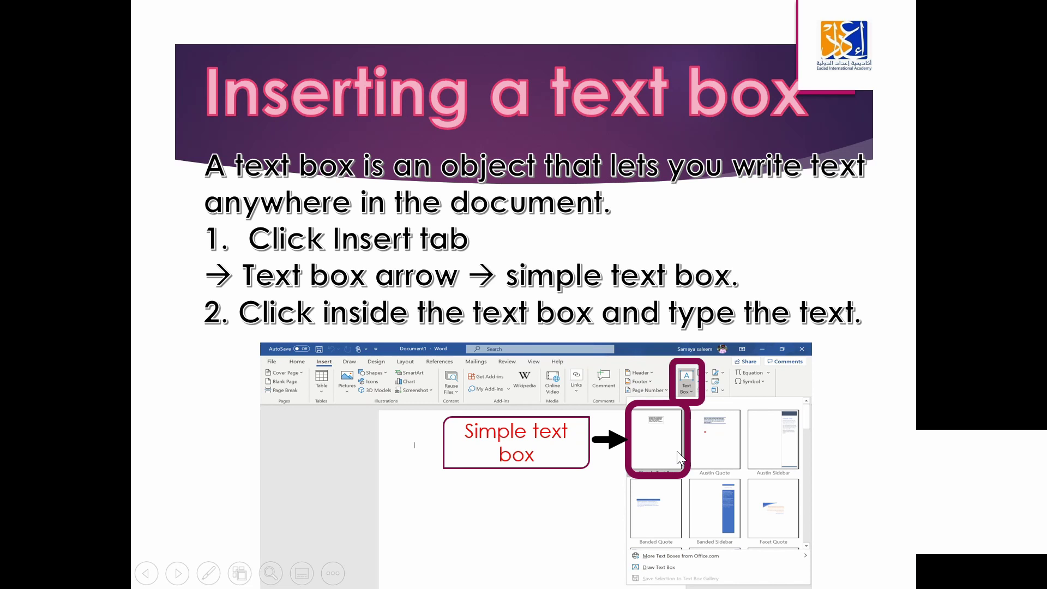
{"action": "key", "text": "Escape"}
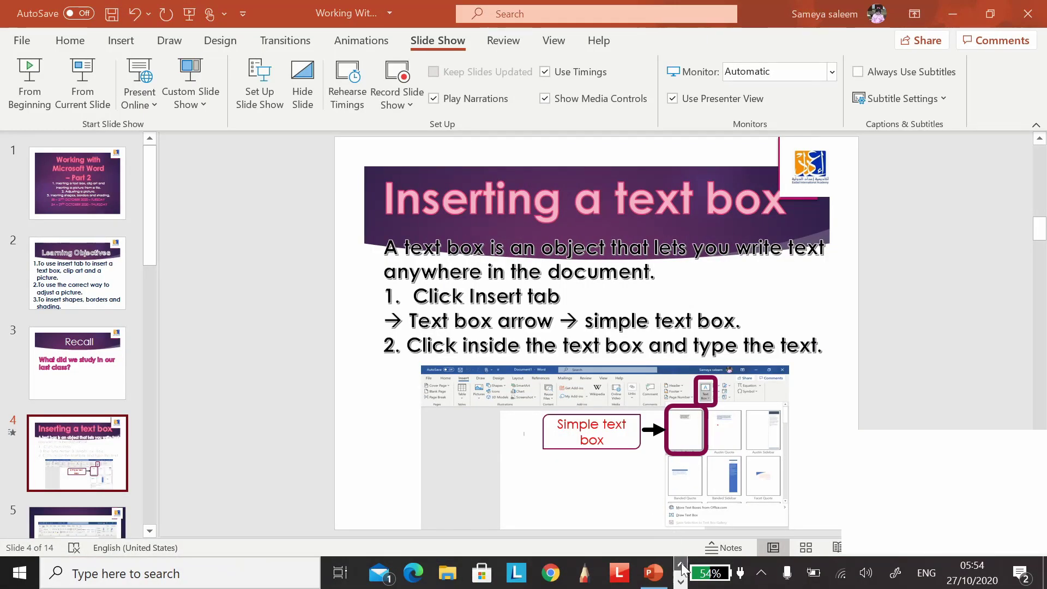
{"action": "left_click", "coordinate": [680, 580]}
{"action": "left_click", "coordinate": [382, 572]}
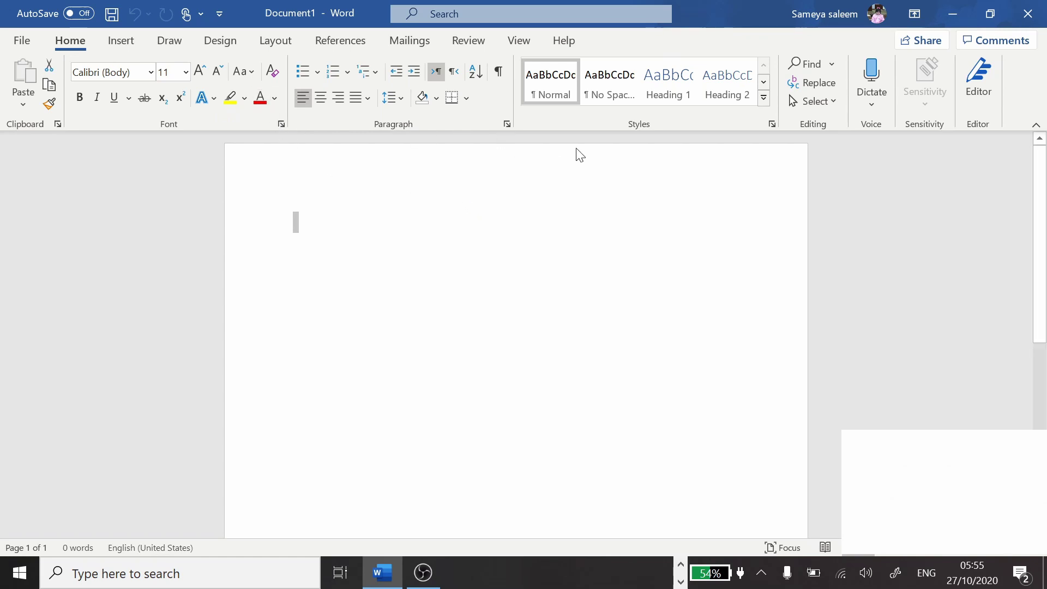
Insert a Simple Text Box from the built-in designs and replace its placeholder text with "This is a text".
{"action": "left_click", "coordinate": [114, 44]}
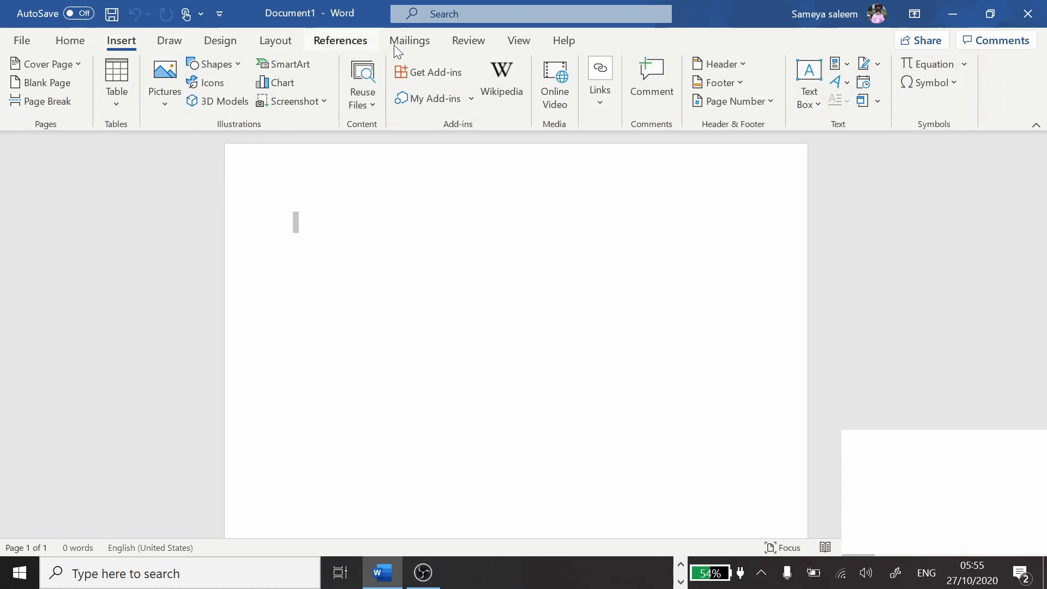
{"action": "left_click", "coordinate": [817, 104]}
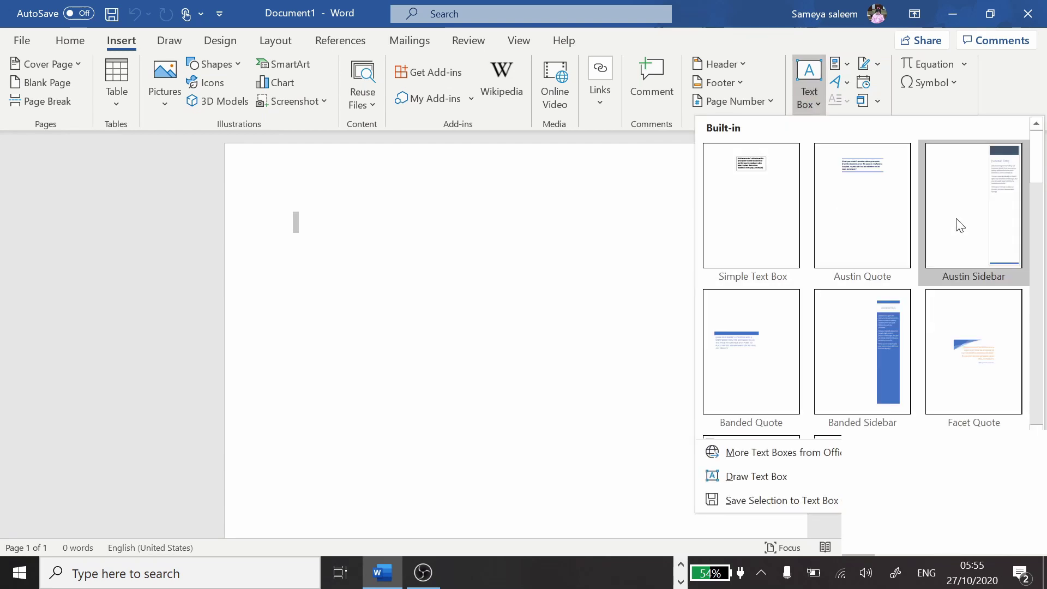
{"action": "left_click", "coordinate": [762, 234]}
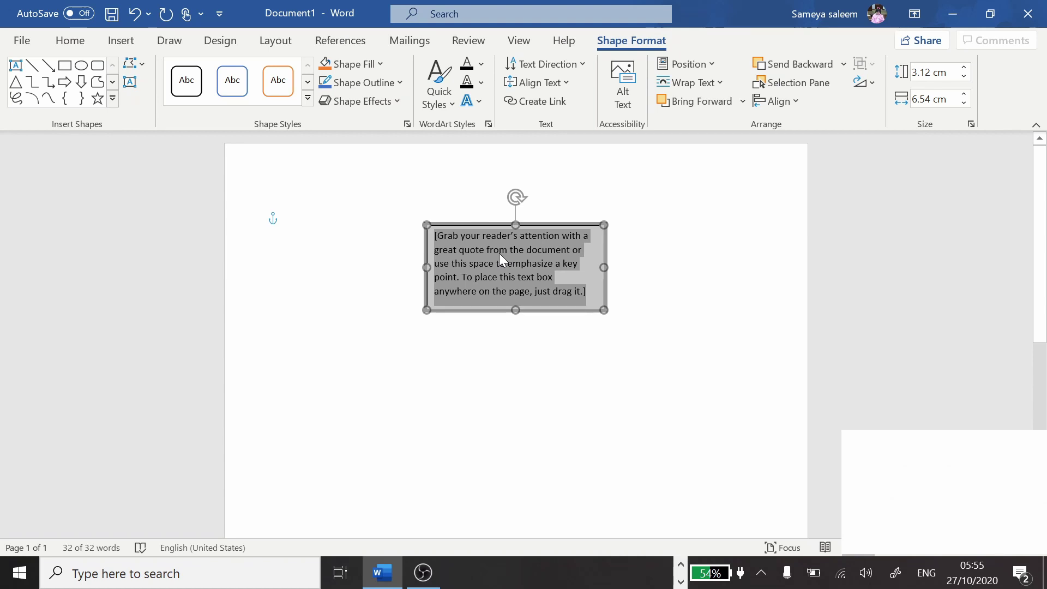
{"action": "type", "text": "This is a text"}
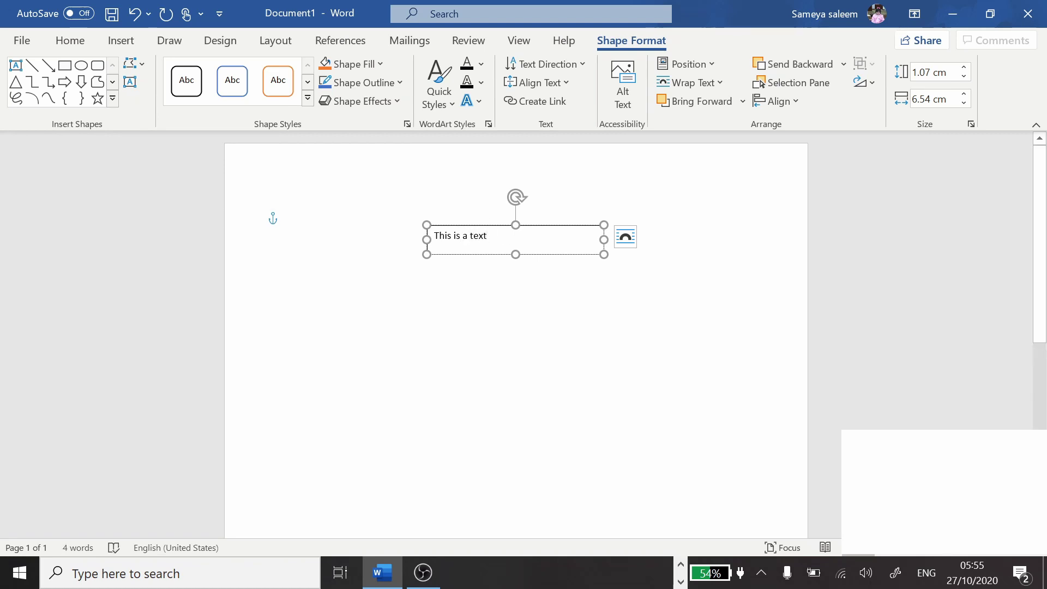
Enlarge the text box's text to 24 pt and color it red.
{"action": "triple_click", "coordinate": [478, 236]}
{"action": "left_click", "coordinate": [606, 191]}
{"action": "left_click", "coordinate": [606, 190]}
{"action": "left_click", "coordinate": [607, 191]}
{"action": "left_click", "coordinate": [606, 191]}
{"action": "left_click", "coordinate": [606, 190]}
{"action": "left_click", "coordinate": [606, 191]}
{"action": "left_click", "coordinate": [606, 191]}
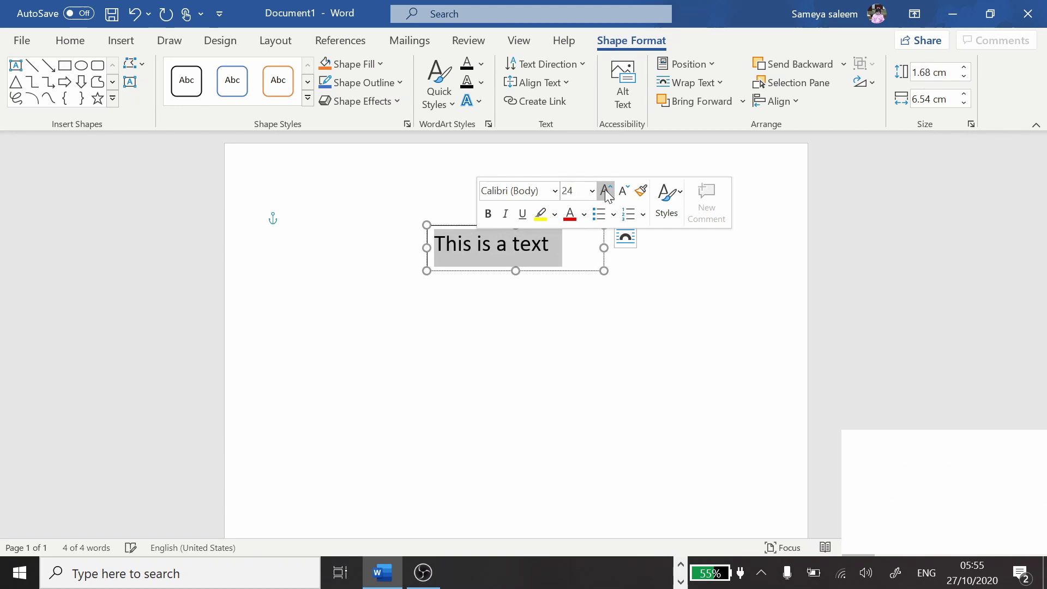
{"action": "left_click", "coordinate": [574, 217]}
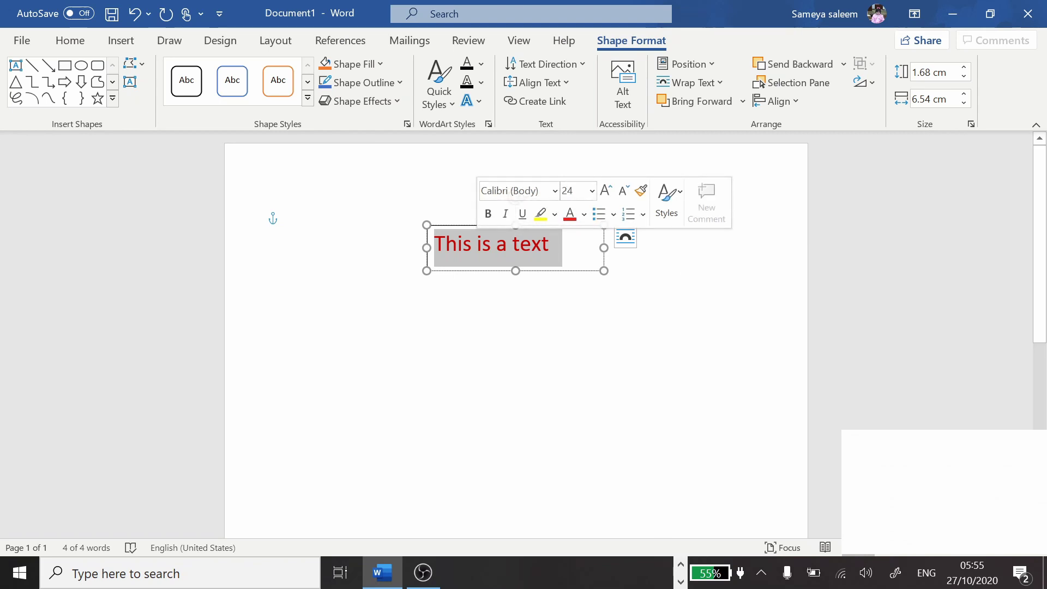
{"action": "left_click", "coordinate": [136, 42]}
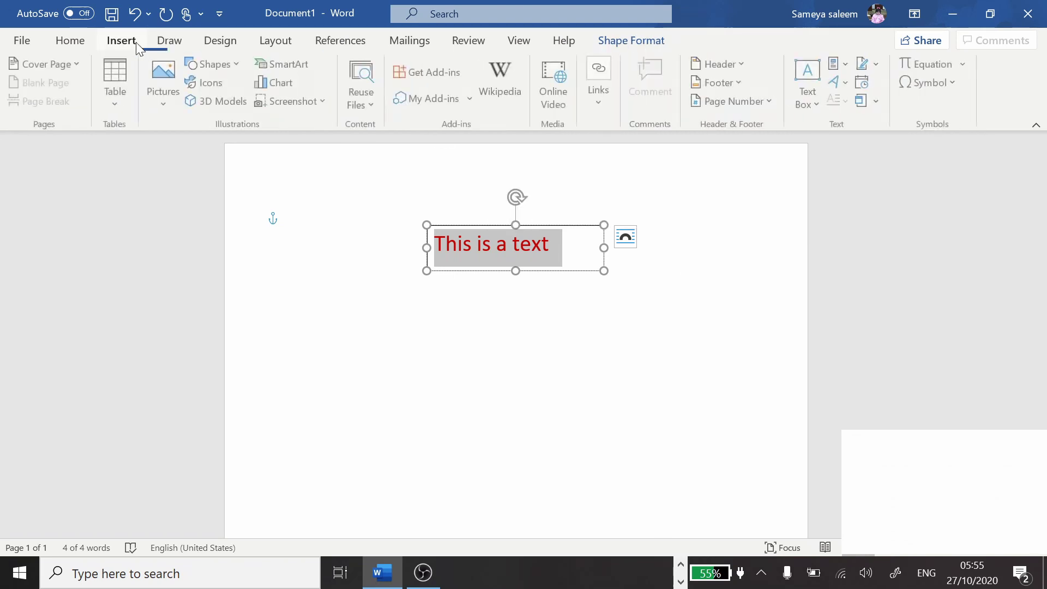
{"action": "left_click", "coordinate": [809, 101]}
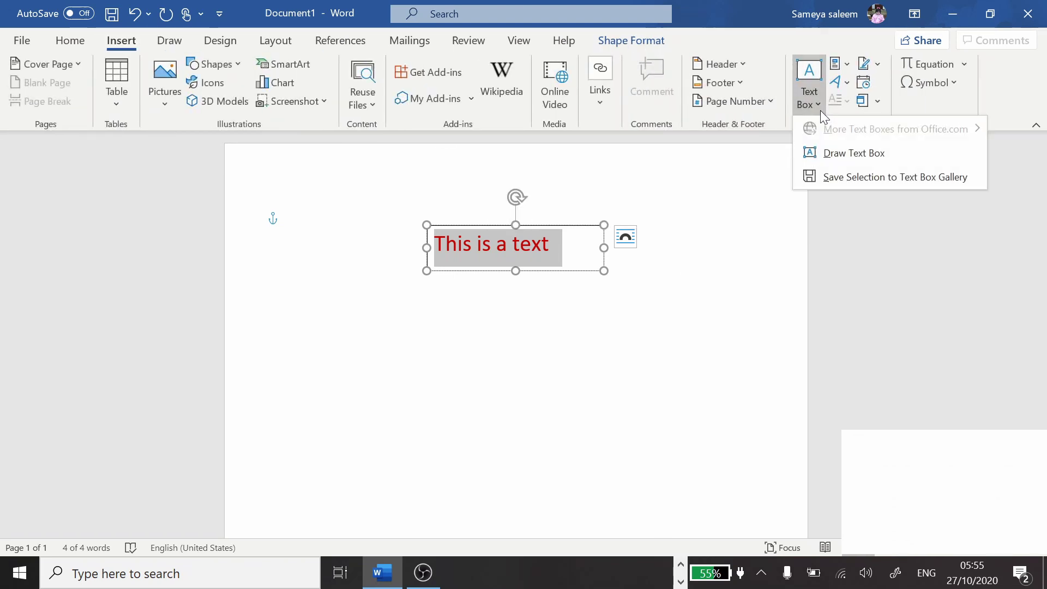
{"action": "left_click", "coordinate": [840, 152]}
{"action": "left_click", "coordinate": [817, 104]}
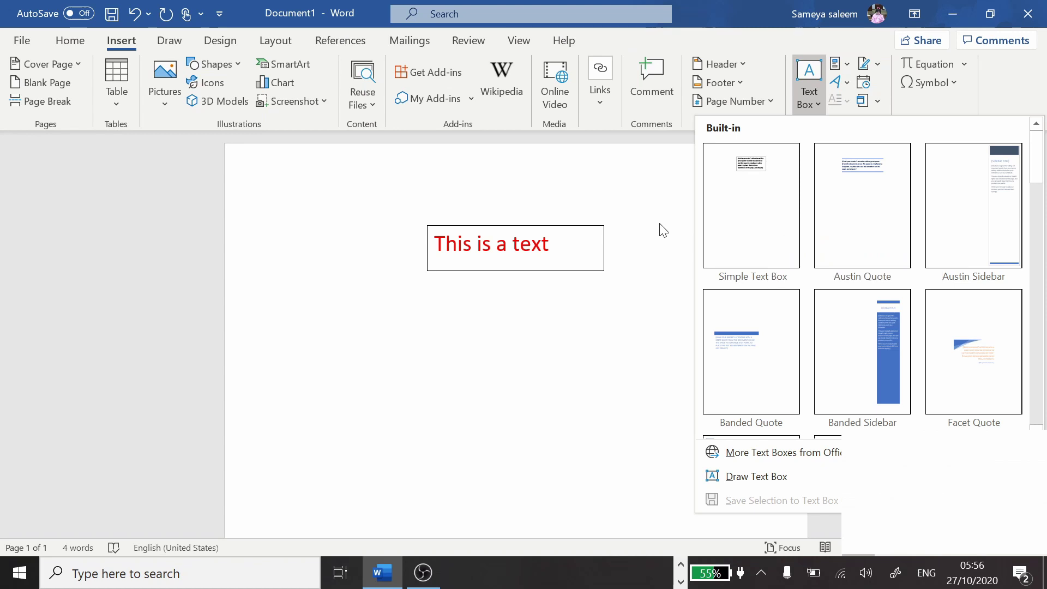
{"action": "left_click", "coordinate": [672, 266]}
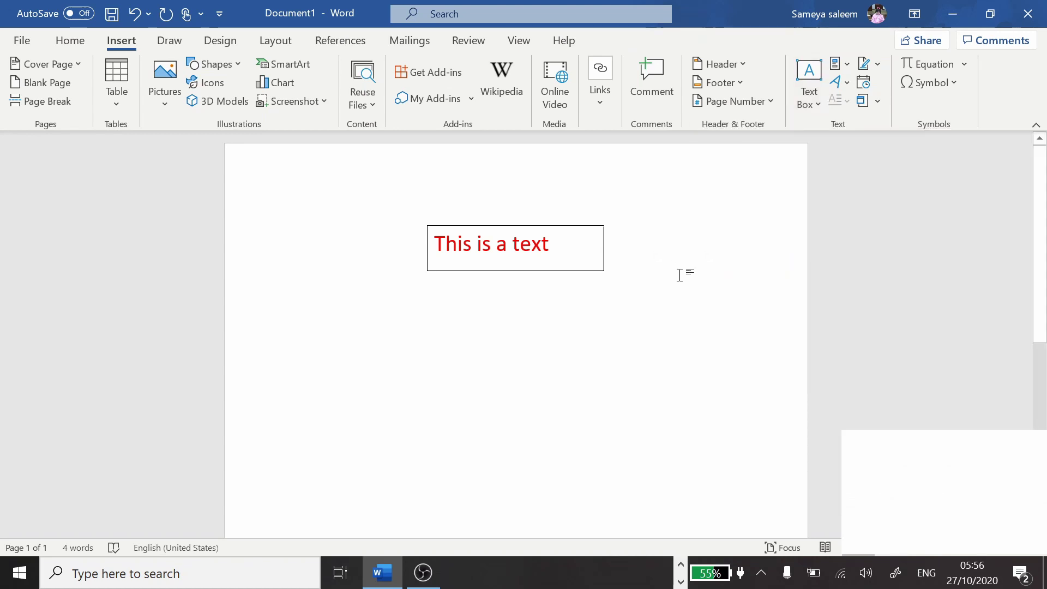
Switch to PowerPoint, present the slide about copying, deleting, moving and editing the text box, and end the slide show.
{"action": "left_click", "coordinate": [680, 565]}
{"action": "left_click", "coordinate": [654, 573]}
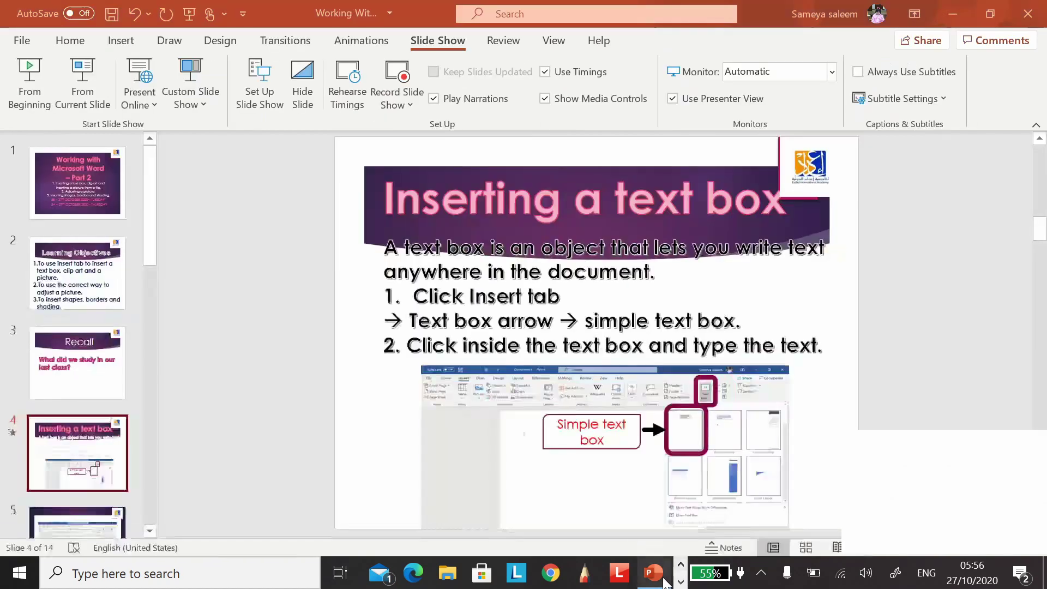
{"action": "left_click", "coordinate": [863, 556]}
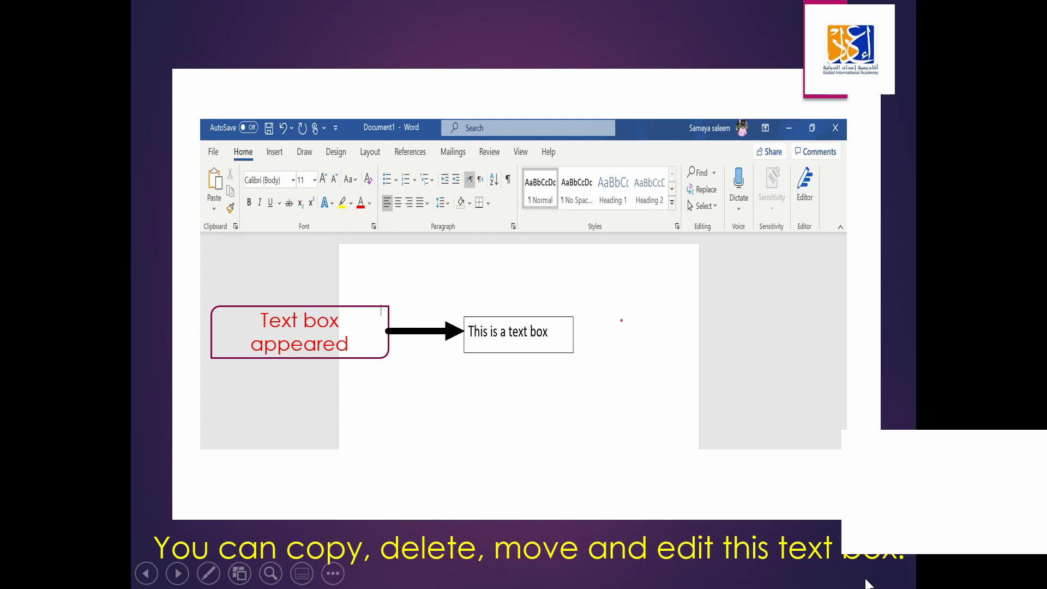
{"action": "key", "text": "Escape"}
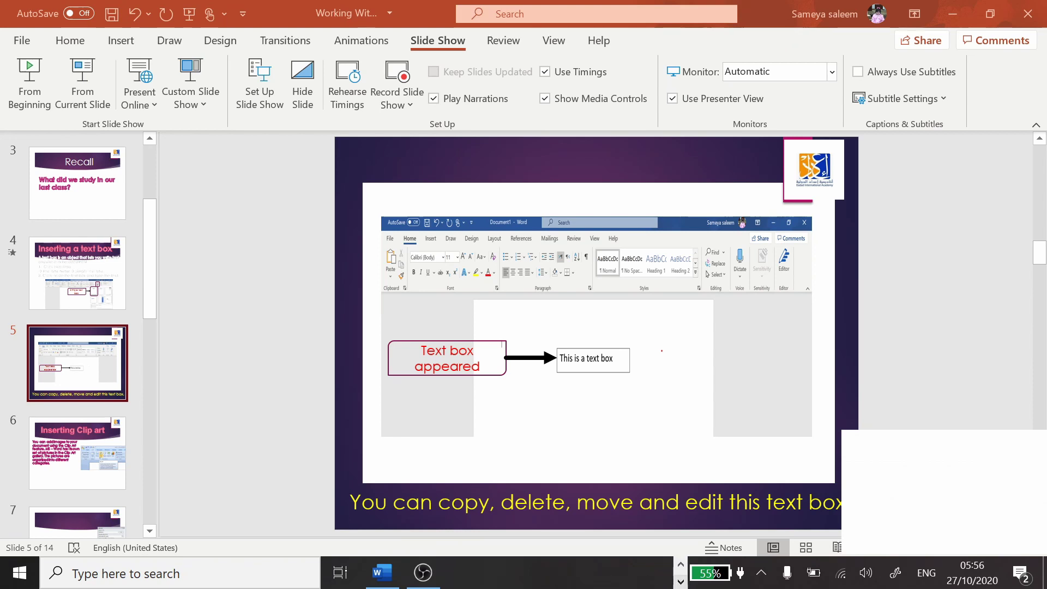
Switch to Word and move the "This is a text" text box to the upper-right area of the page.
{"action": "left_click", "coordinate": [381, 572]}
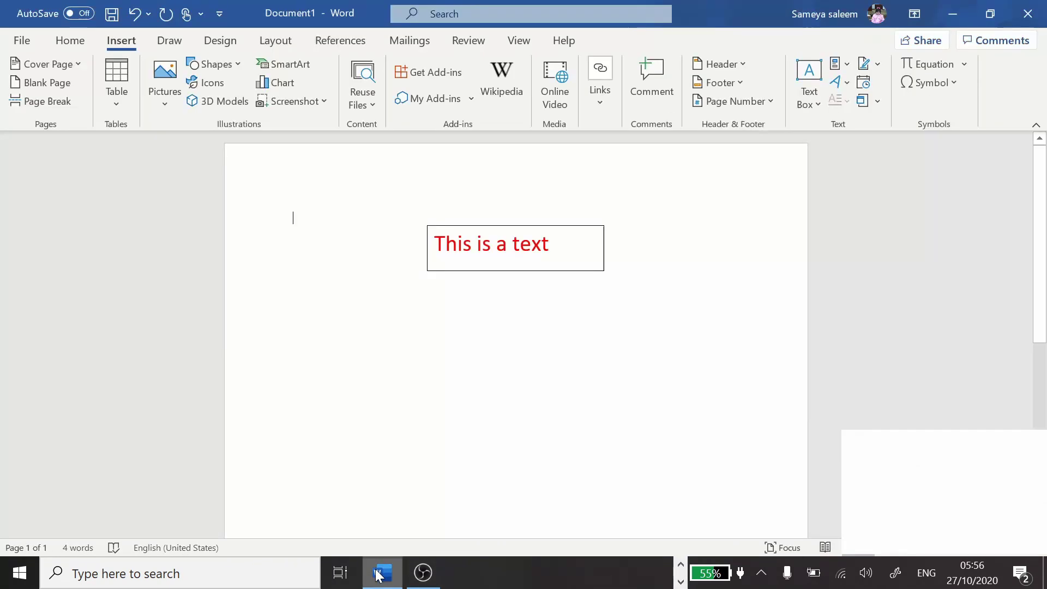
{"action": "left_click", "coordinate": [499, 225]}
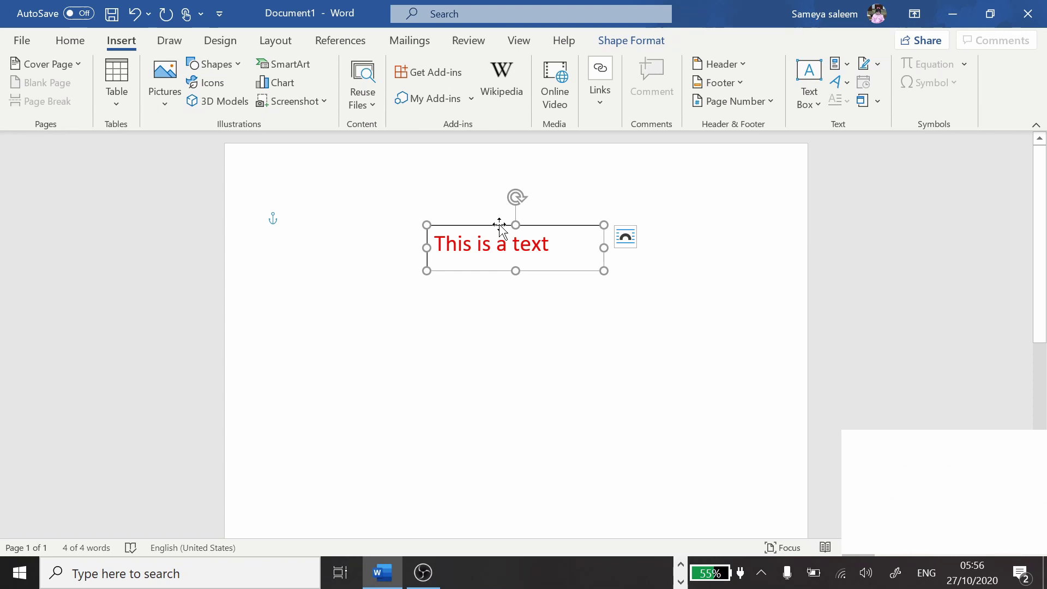
{"action": "mouse_move", "coordinate": [499, 224]}
{"action": "left_mouse_down"}
{"action": "mouse_move", "coordinate": [479, 332]}
{"action": "mouse_move", "coordinate": [401, 231]}
{"action": "mouse_move", "coordinate": [568, 296]}
{"action": "mouse_move", "coordinate": [391, 341]}
{"action": "mouse_move", "coordinate": [523, 179]}
{"action": "mouse_move", "coordinate": [565, 315]}
{"action": "mouse_move", "coordinate": [411, 245]}
{"action": "mouse_move", "coordinate": [495, 163]}
{"action": "mouse_move", "coordinate": [481, 229]}
{"action": "left_mouse_up"}
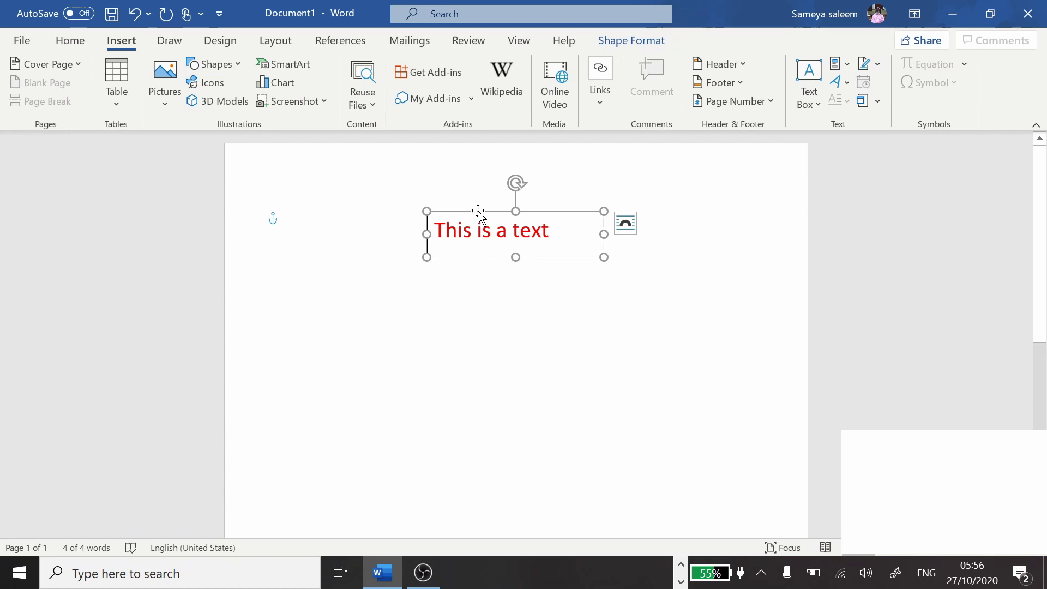
{"action": "left_click", "coordinate": [477, 229]}
{"action": "triple_click", "coordinate": [477, 229]}
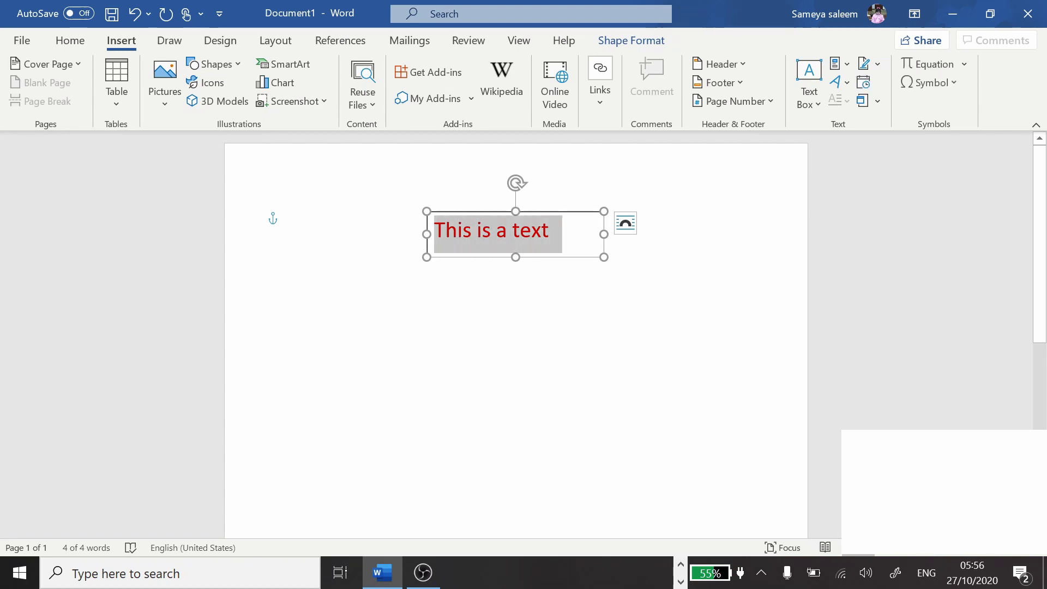
{"action": "left_click", "coordinate": [615, 289]}
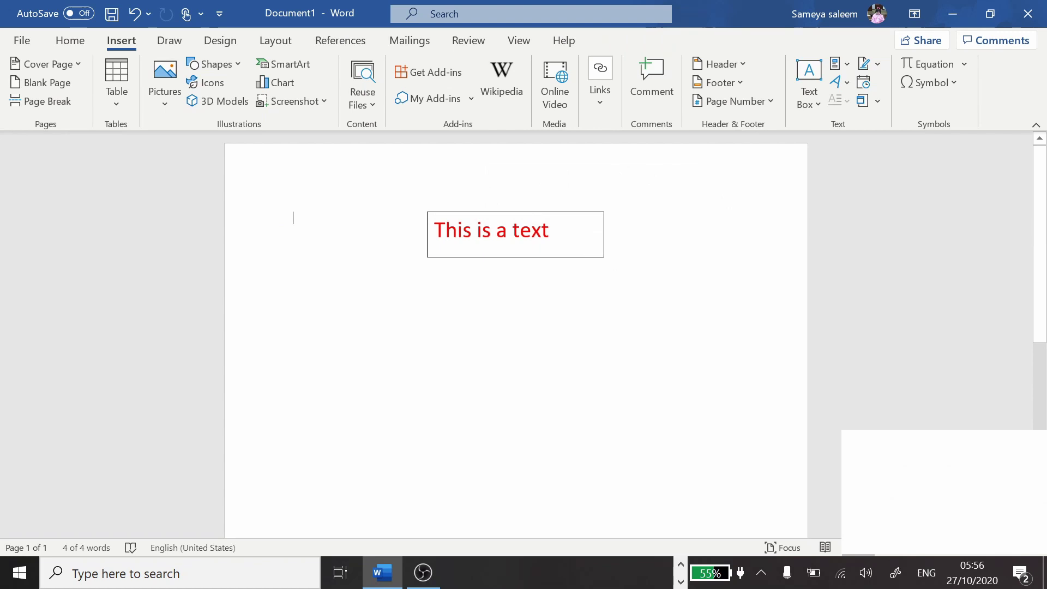
{"action": "left_click_drag", "start_coordinate": [558, 215], "coordinate": [734, 224]}
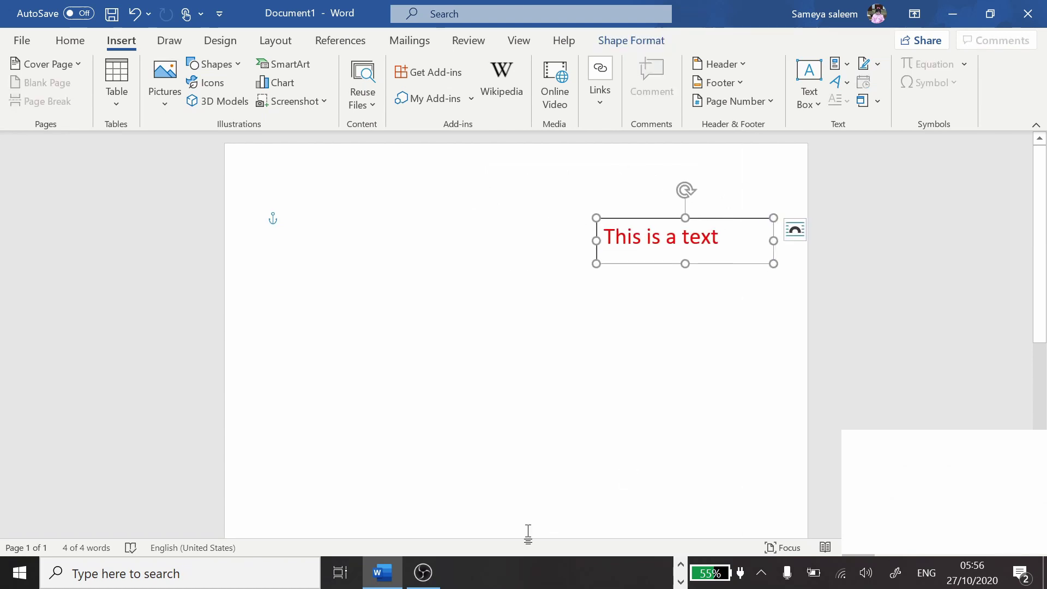
Switch to PowerPoint and present the slides from the text box slide through "Inserting Clip art" to "Inserting a picture from a file".
{"action": "left_click", "coordinate": [682, 582]}
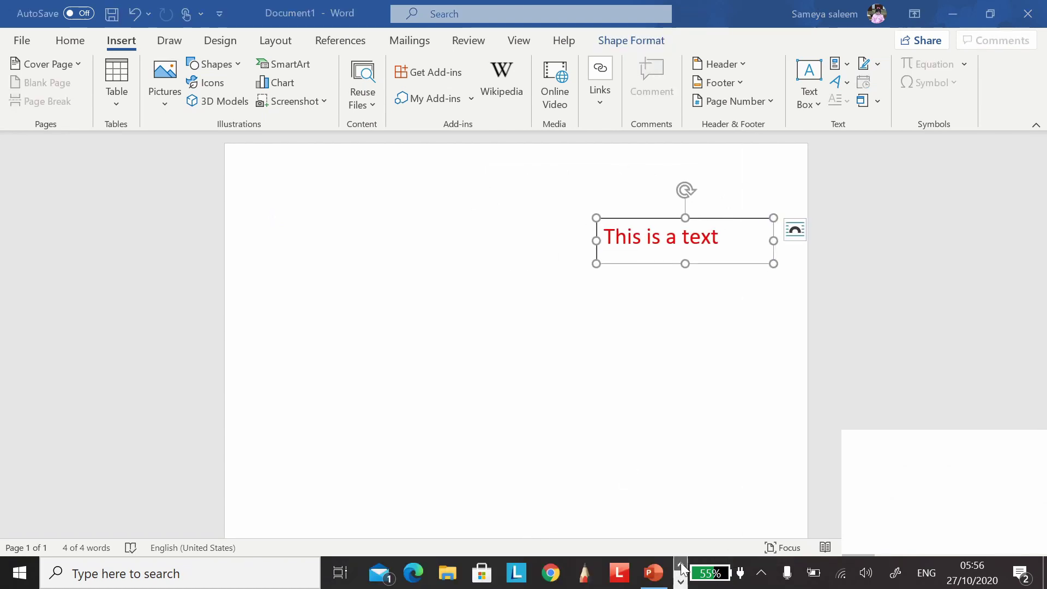
{"action": "key", "text": "alt+Tab"}
{"action": "left_click", "coordinate": [863, 554]}
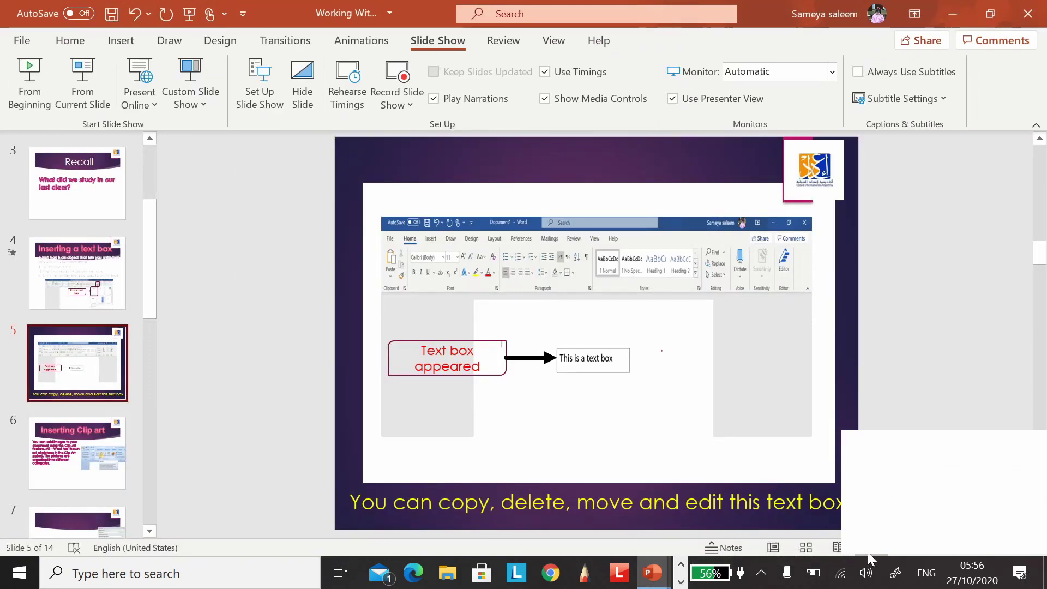
{"action": "key", "text": "Right"}
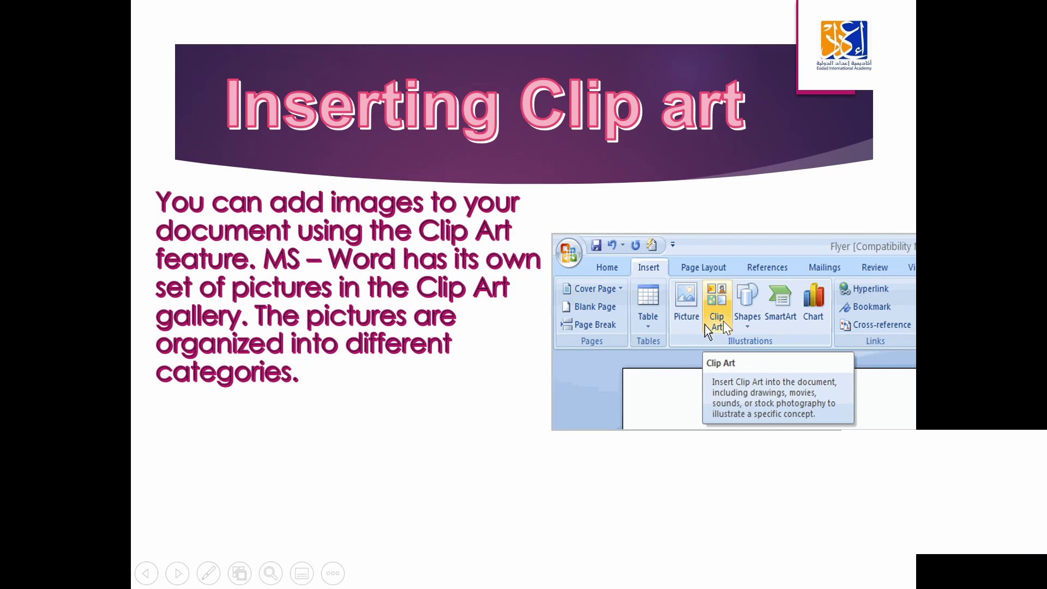
{"action": "left_click", "coordinate": [724, 327]}
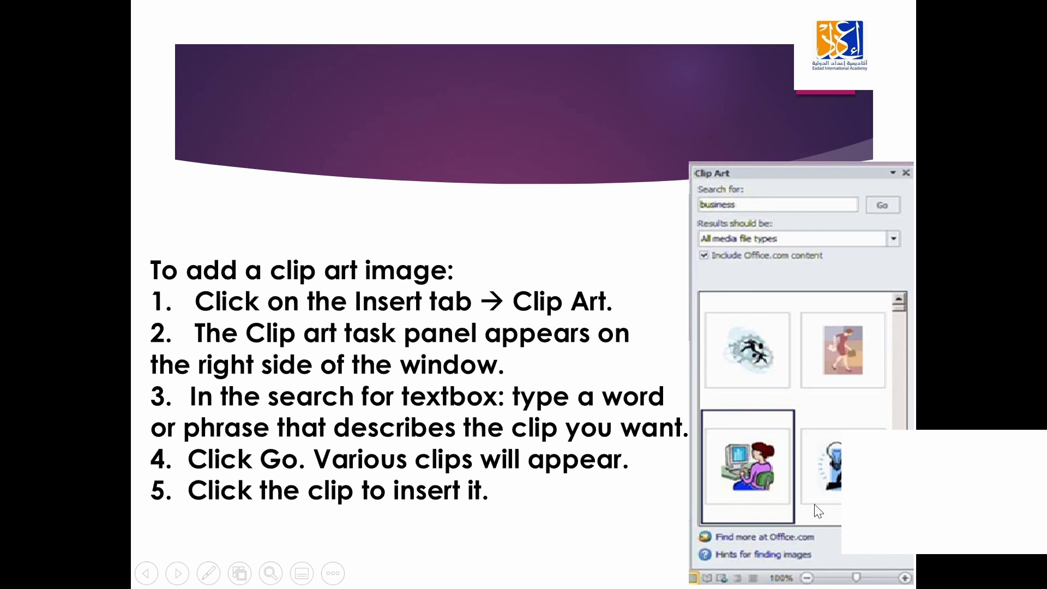
{"action": "left_click", "coordinate": [839, 485]}
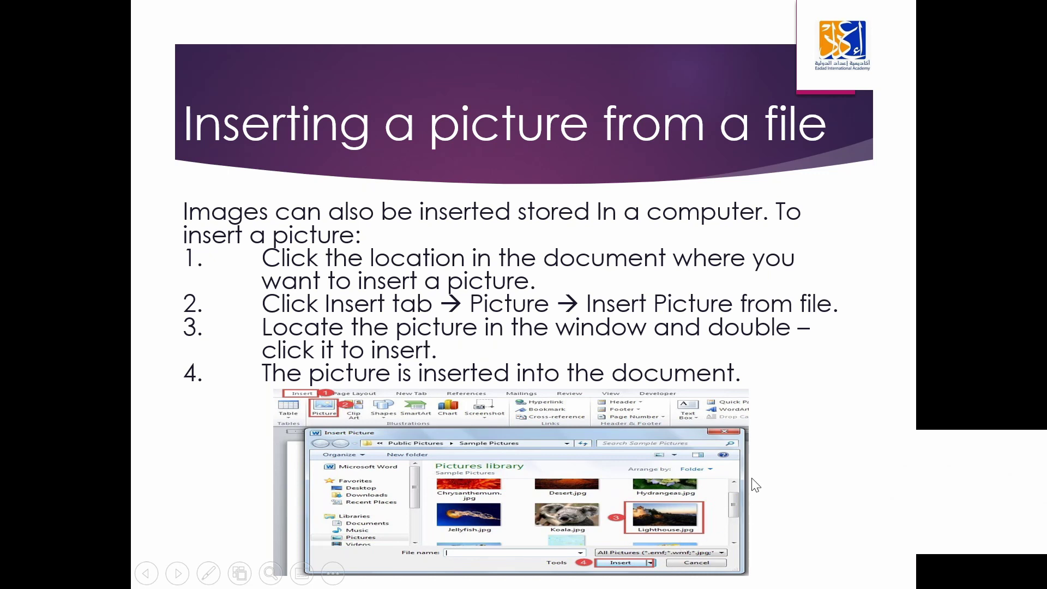
End the slide show, switch back to Word and delete the text box from the page.
{"action": "key", "text": "Escape"}
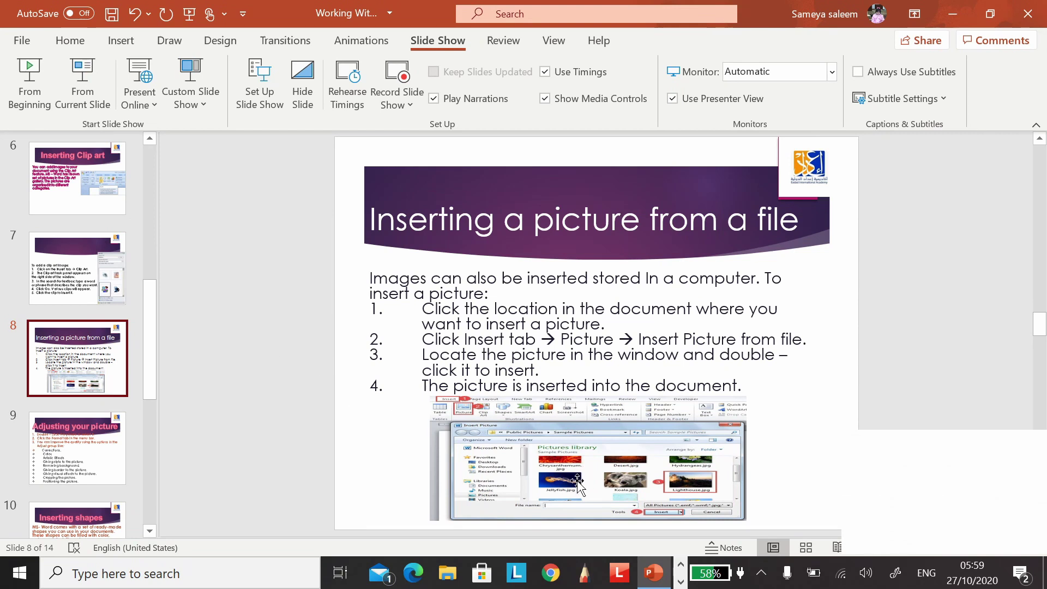
{"action": "left_click", "coordinate": [680, 581]}
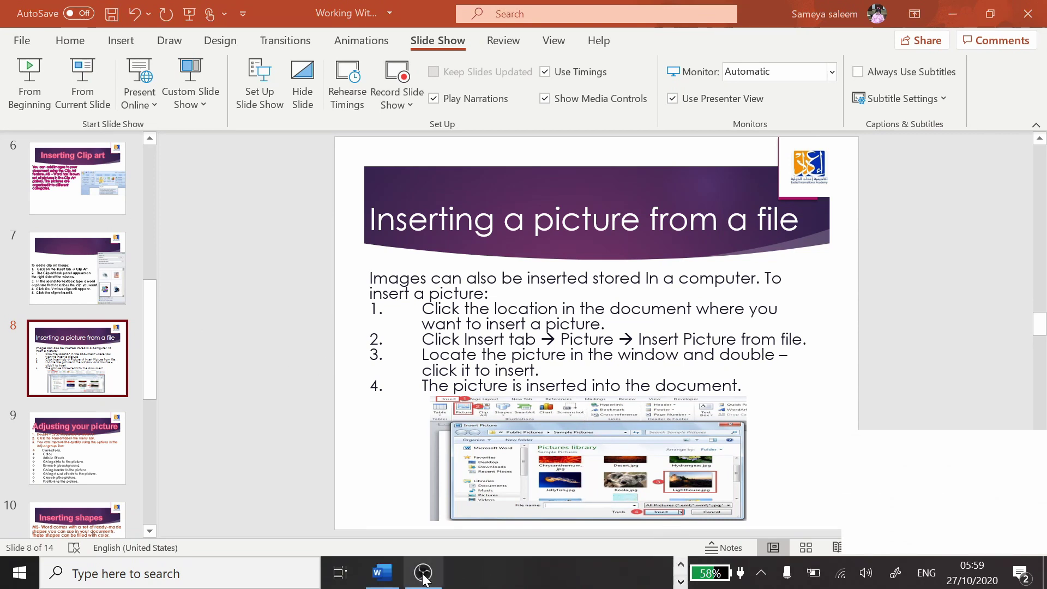
{"action": "left_click", "coordinate": [385, 581]}
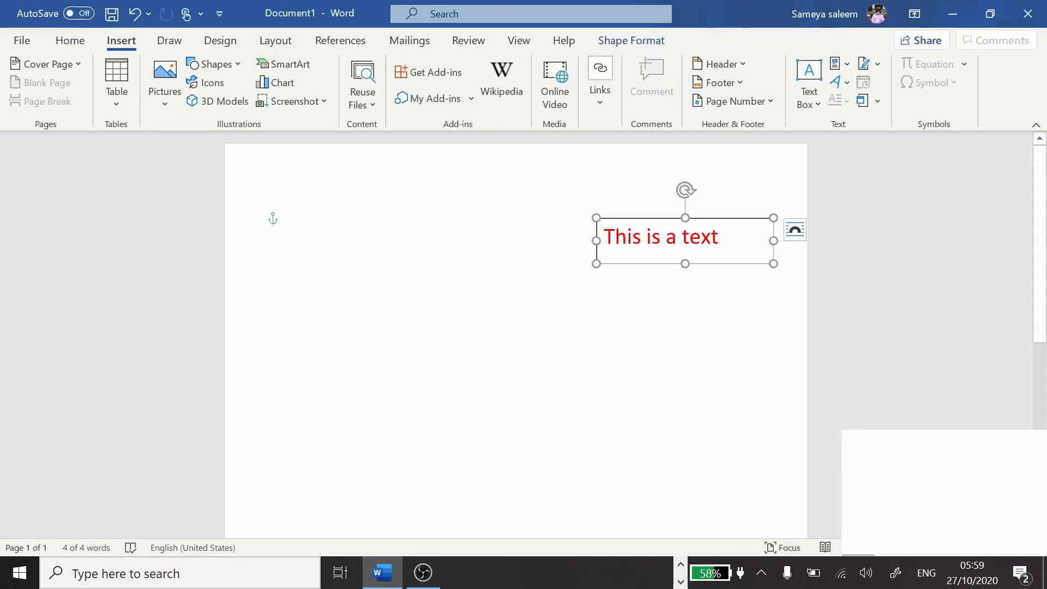
{"action": "key", "text": "Delete"}
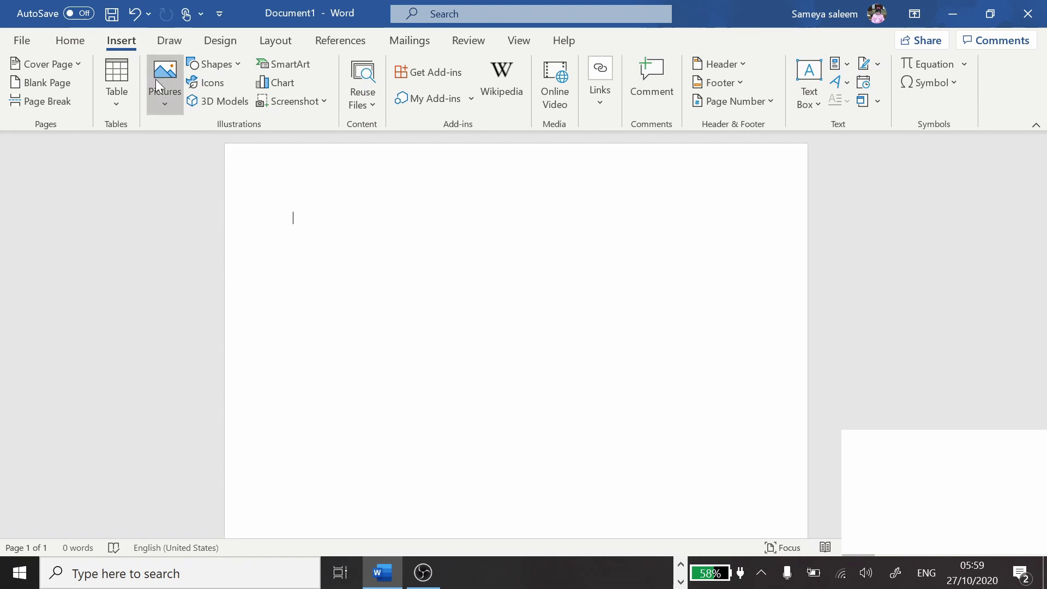
Insert the flower.jfif picture from the Saved Pictures folder on this device and delete it from the page.
{"action": "left_click", "coordinate": [171, 103]}
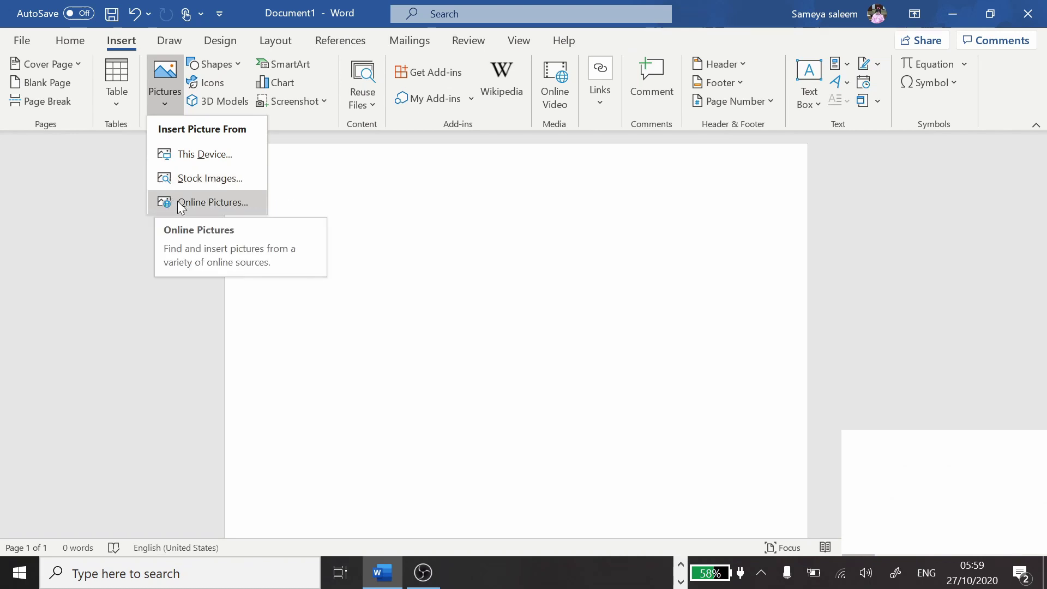
{"action": "left_click", "coordinate": [185, 164]}
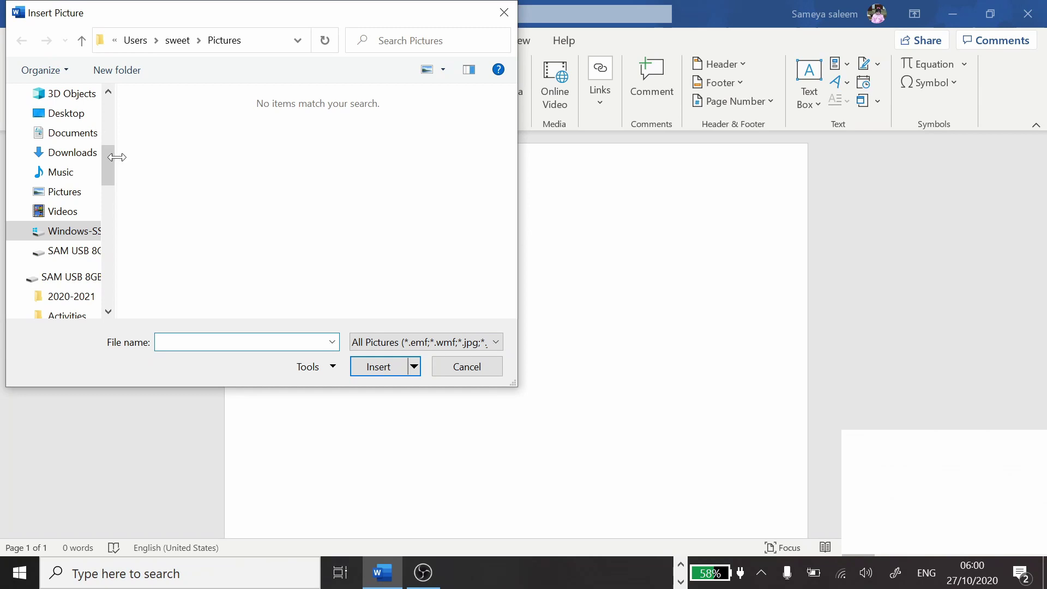
{"action": "left_click_drag", "start_coordinate": [105, 162], "coordinate": [113, 113]}
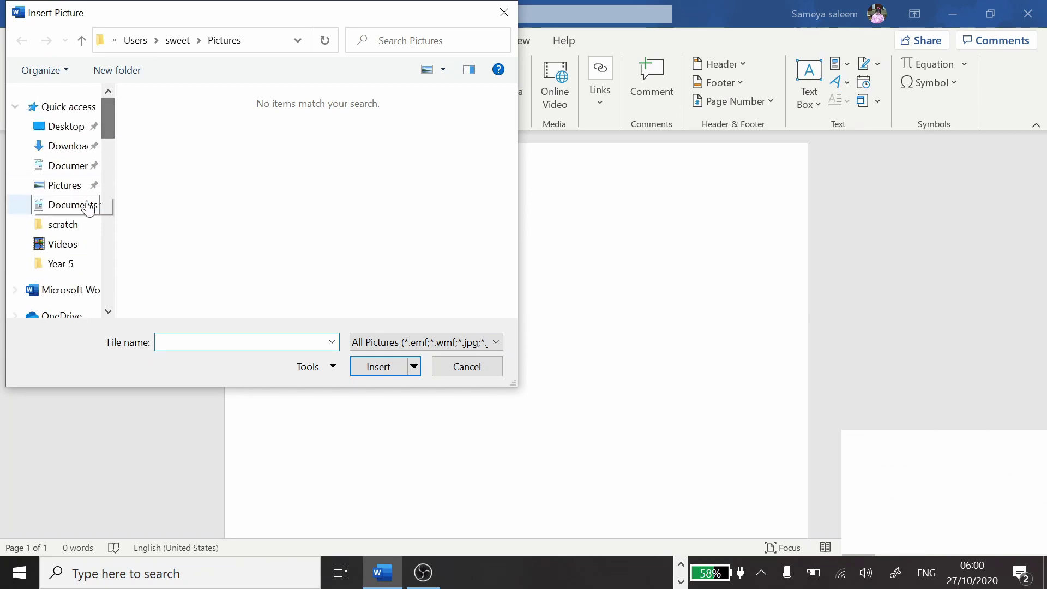
{"action": "left_click", "coordinate": [79, 190]}
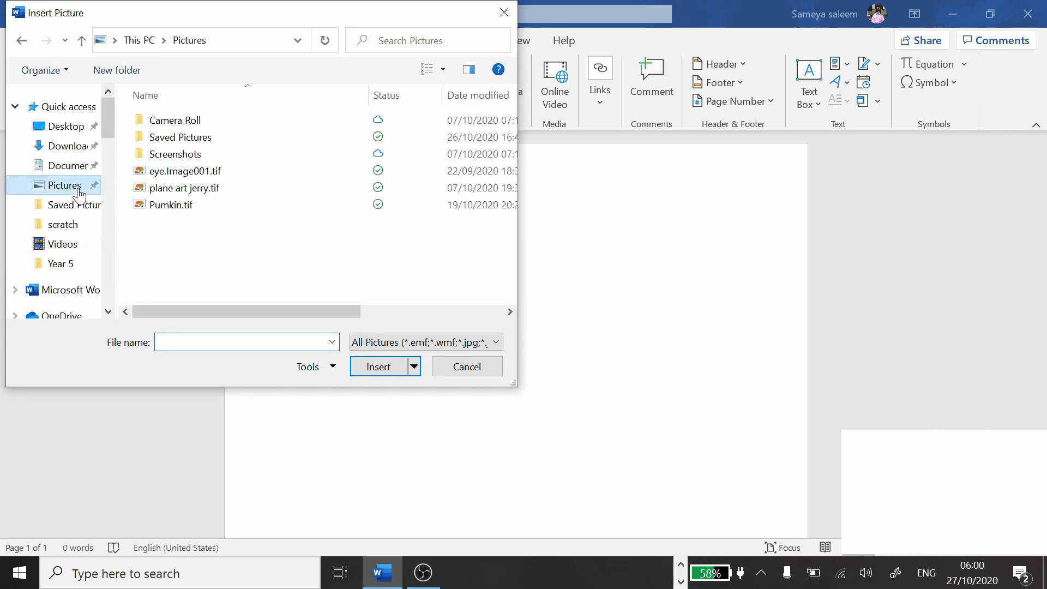
{"action": "double_click", "coordinate": [196, 138]}
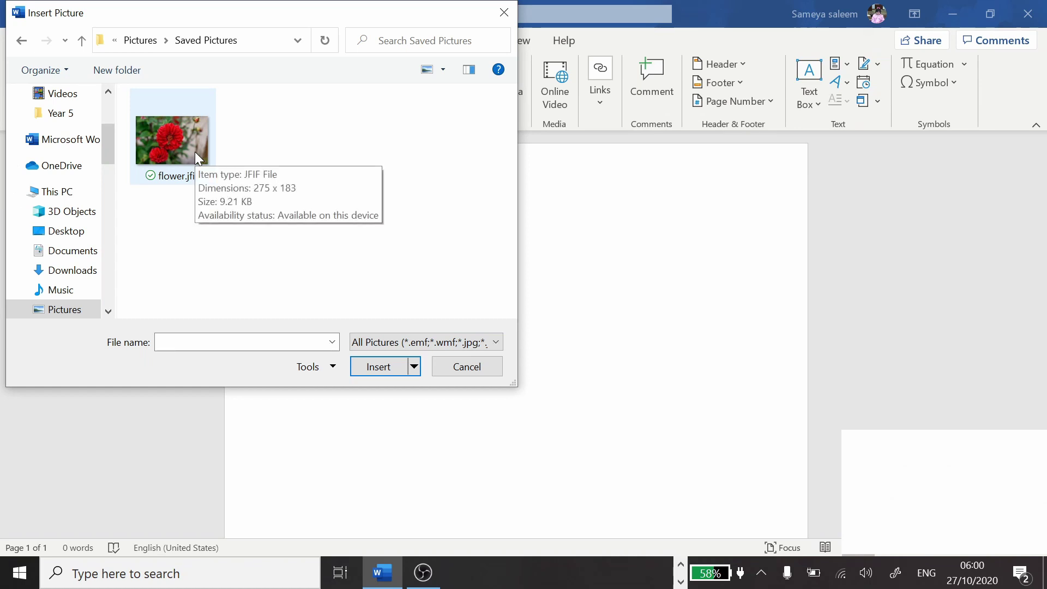
{"action": "left_click", "coordinate": [195, 146]}
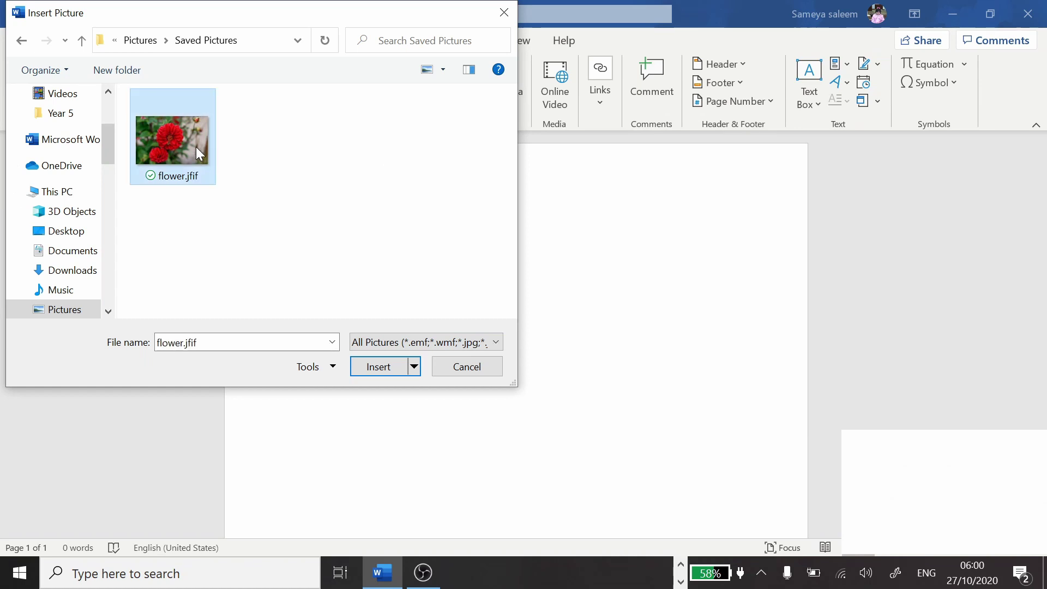
{"action": "left_click", "coordinate": [361, 362]}
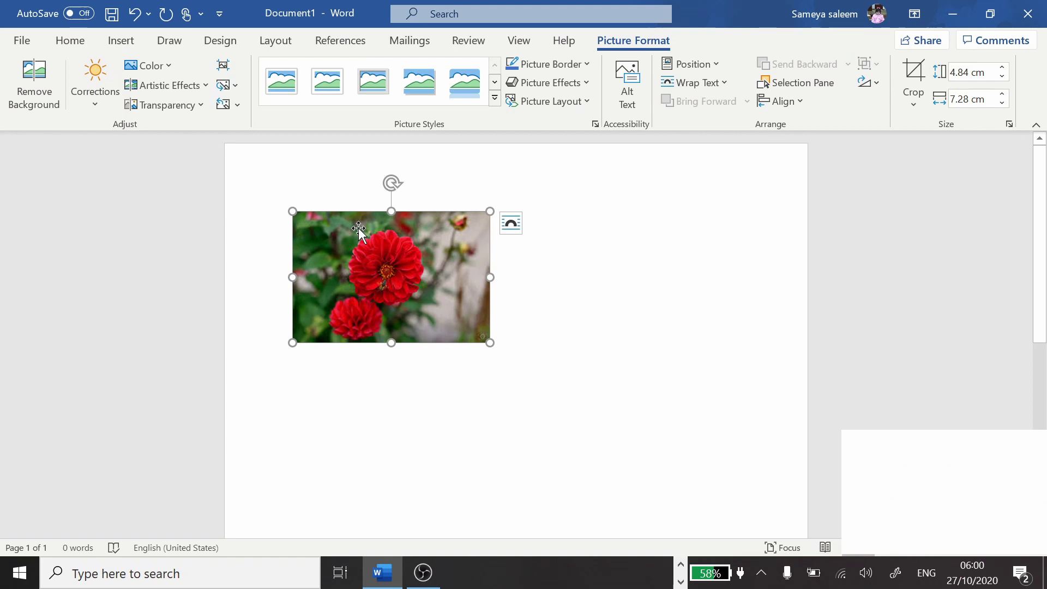
{"action": "key", "text": "Delete"}
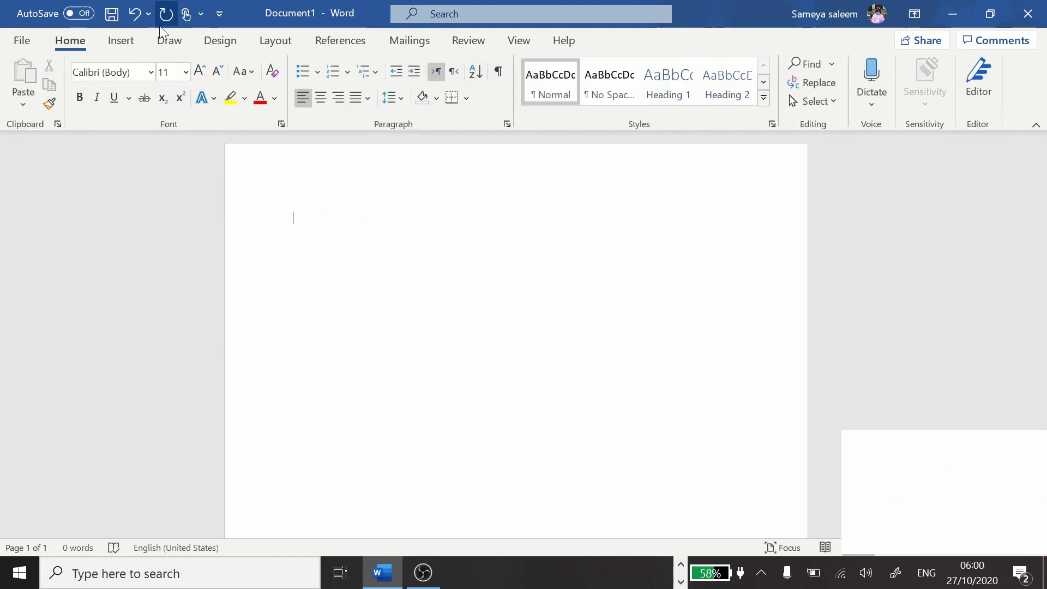
Insert flower.jfif from this device again onto the blank page.
{"action": "left_click", "coordinate": [124, 42]}
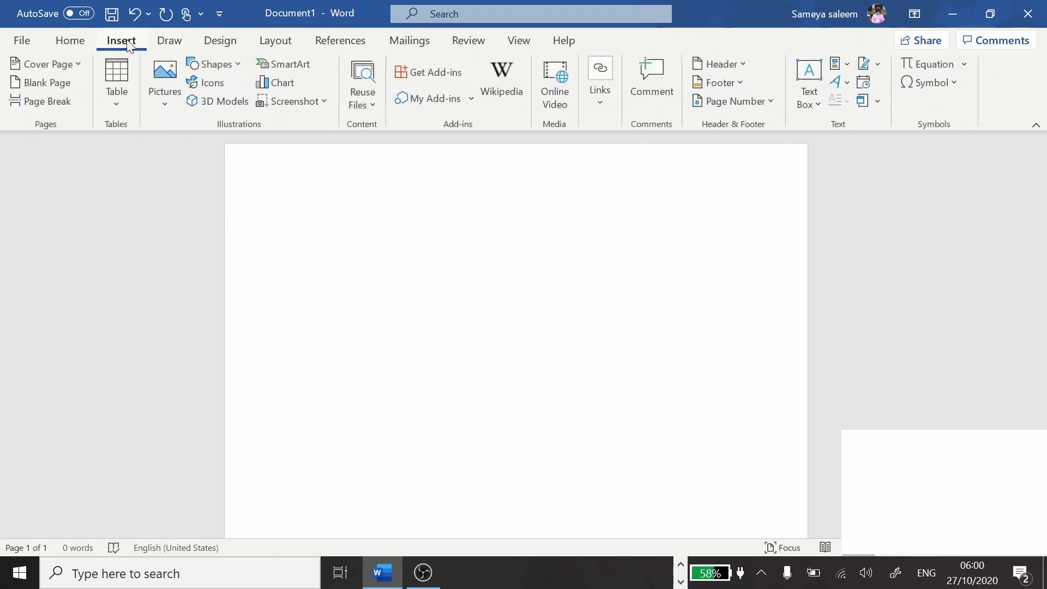
{"action": "left_click", "coordinate": [160, 101]}
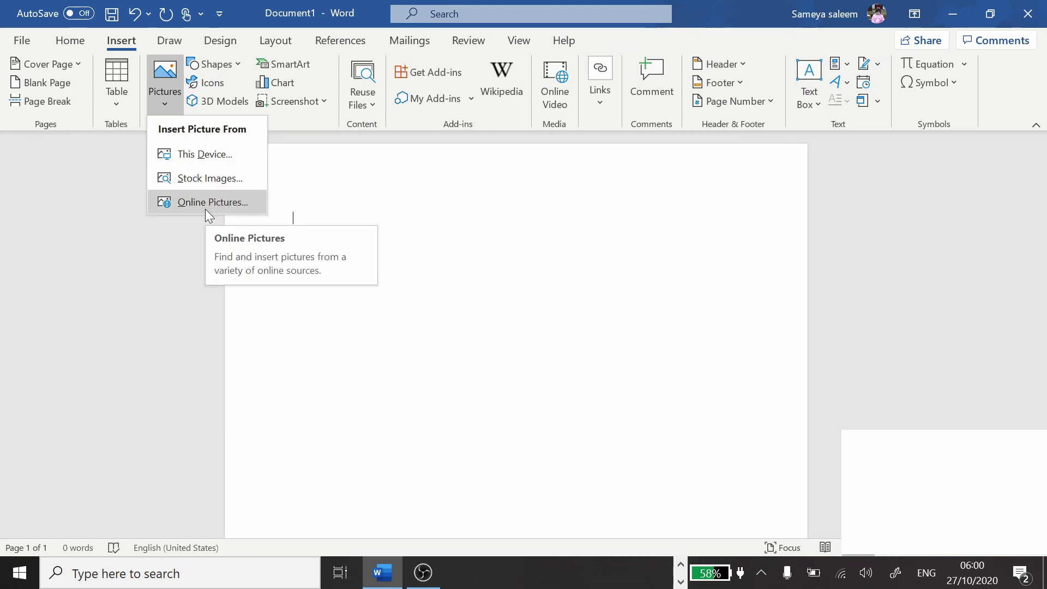
{"action": "left_click", "coordinate": [209, 152]}
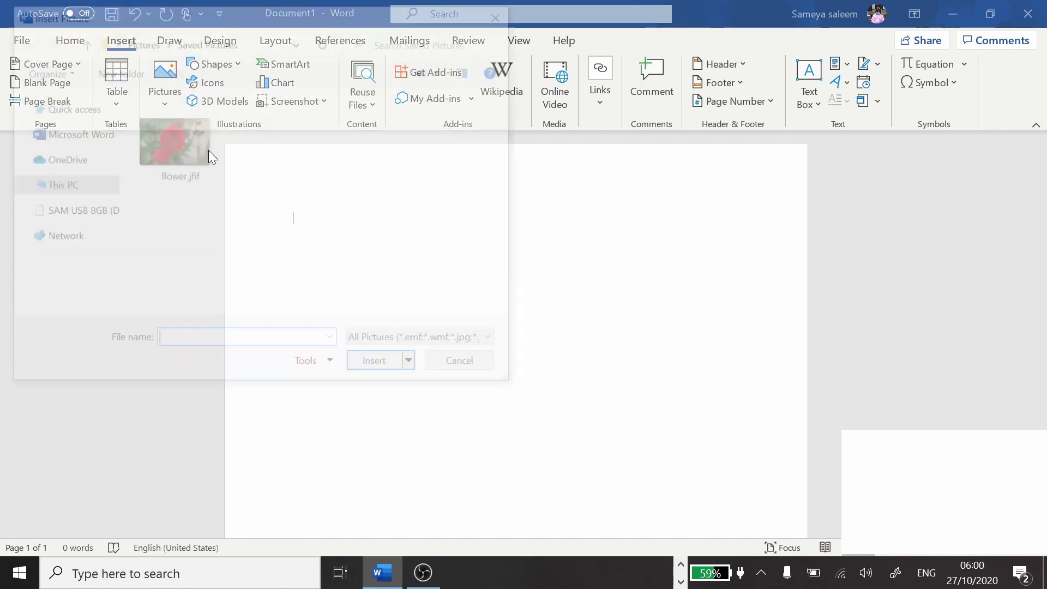
{"action": "double_click", "coordinate": [186, 148]}
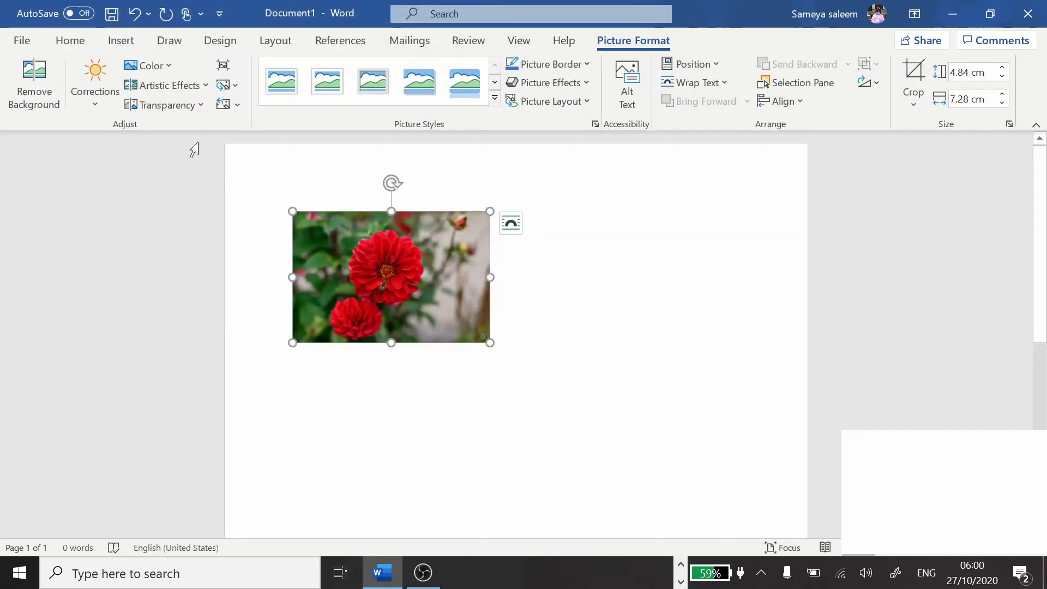
Search the online pictures for "flowers" and insert the single yellow flower with the dark centre in place of the selected red flower picture.
{"action": "left_click", "coordinate": [121, 40]}
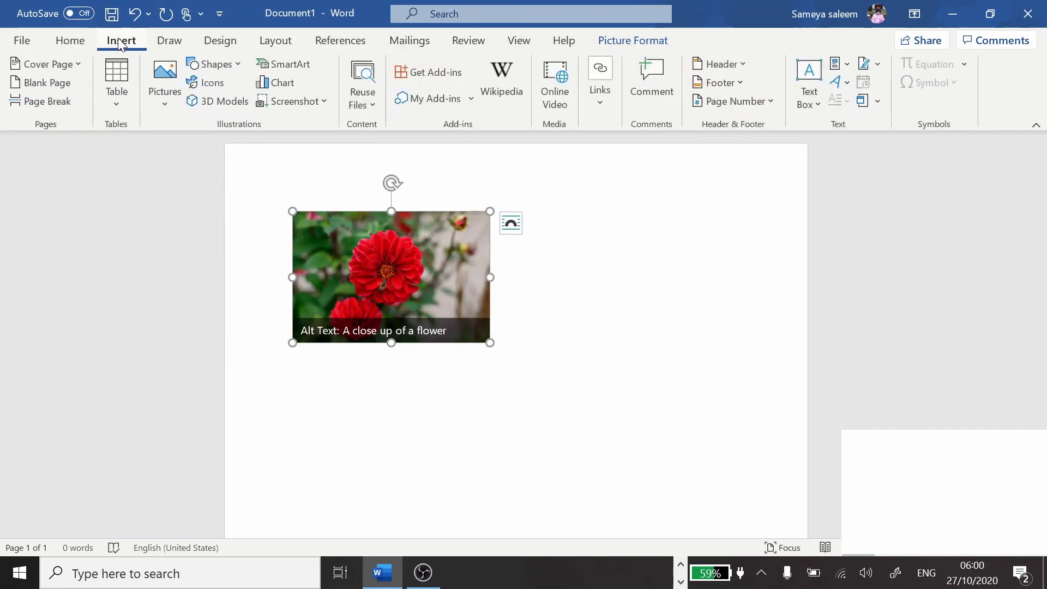
{"action": "left_click", "coordinate": [163, 106]}
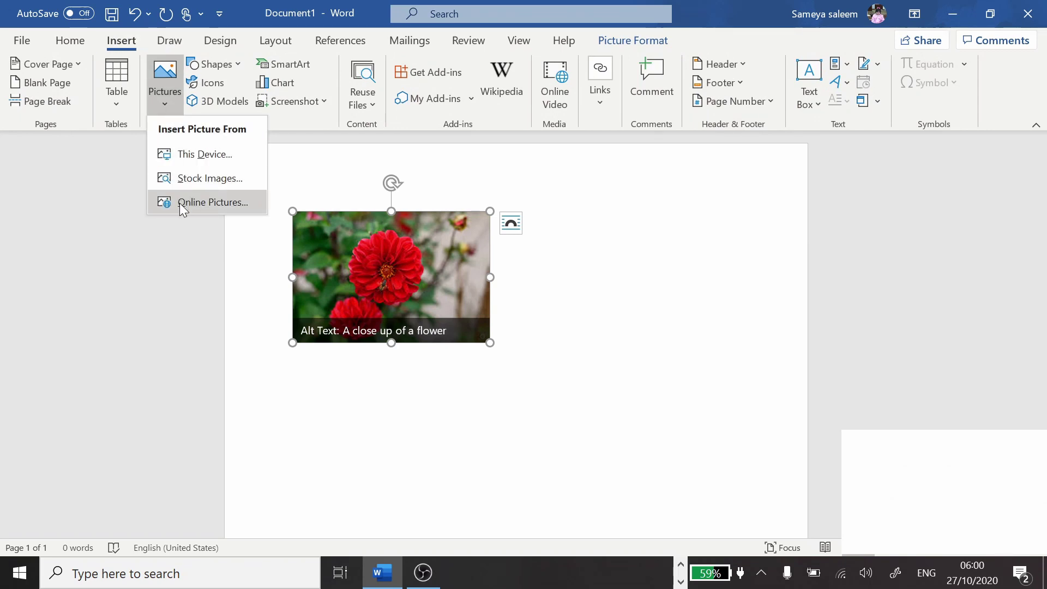
{"action": "left_click", "coordinate": [180, 202]}
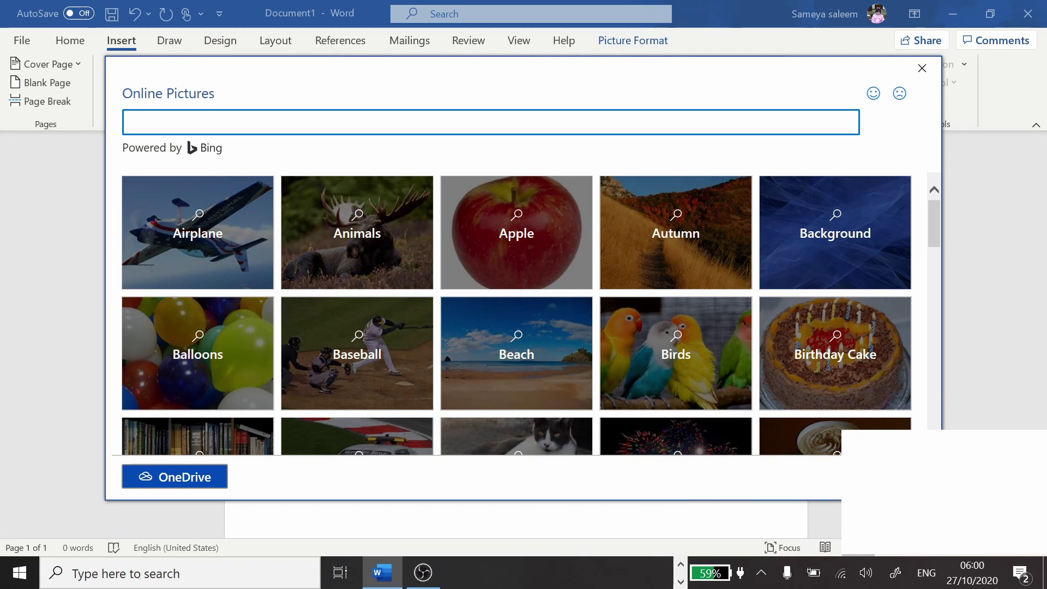
{"action": "type", "text": "flowers"}
{"action": "key", "text": "Return"}
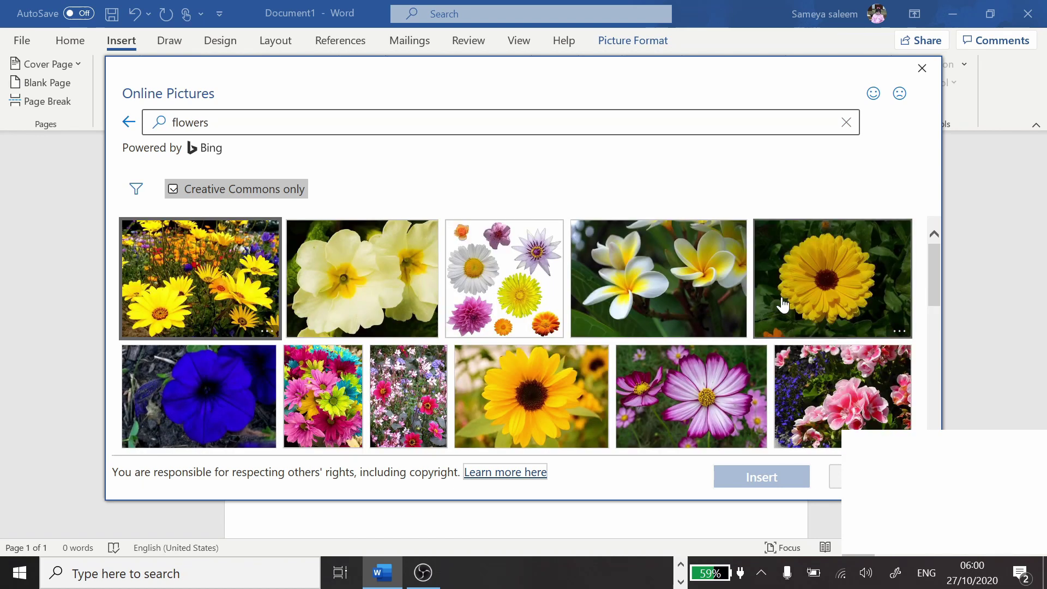
{"action": "left_click", "coordinate": [782, 304]}
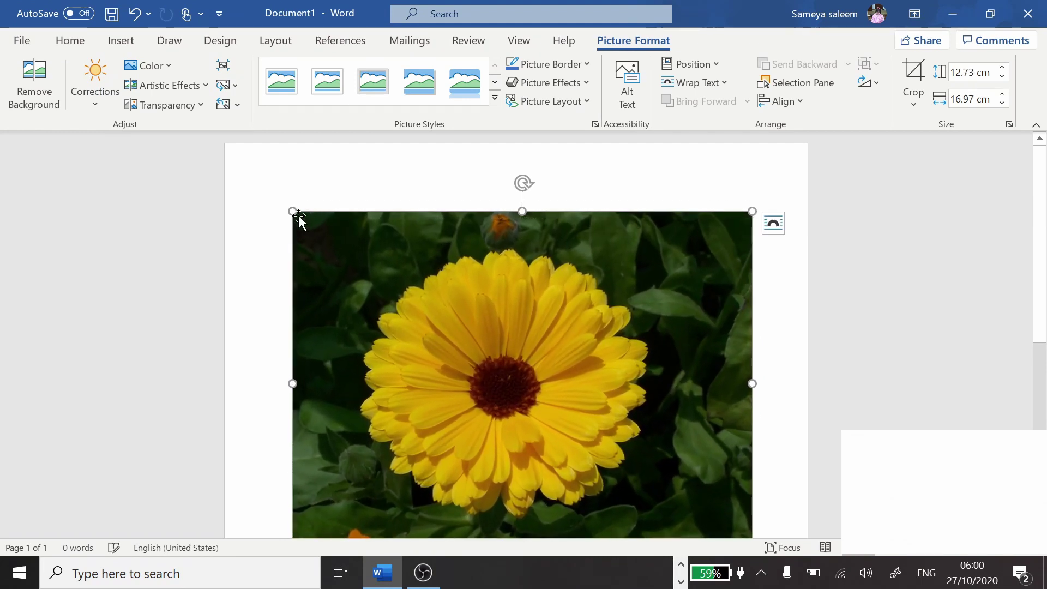
Shrink the yellow flower picture to about 4.26 cm high by 5.68 cm wide and deselect it.
{"action": "left_click_drag", "start_coordinate": [293, 211], "coordinate": [458, 348]}
{"action": "left_click_drag", "start_coordinate": [577, 425], "coordinate": [429, 248]}
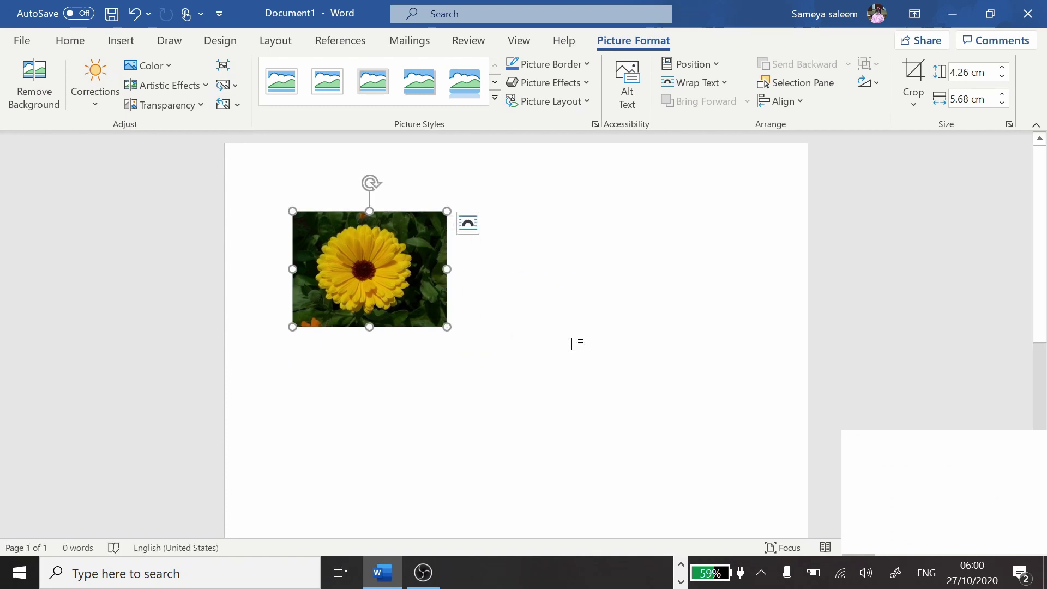
{"action": "left_click", "coordinate": [572, 342]}
{"action": "left_click", "coordinate": [406, 260]}
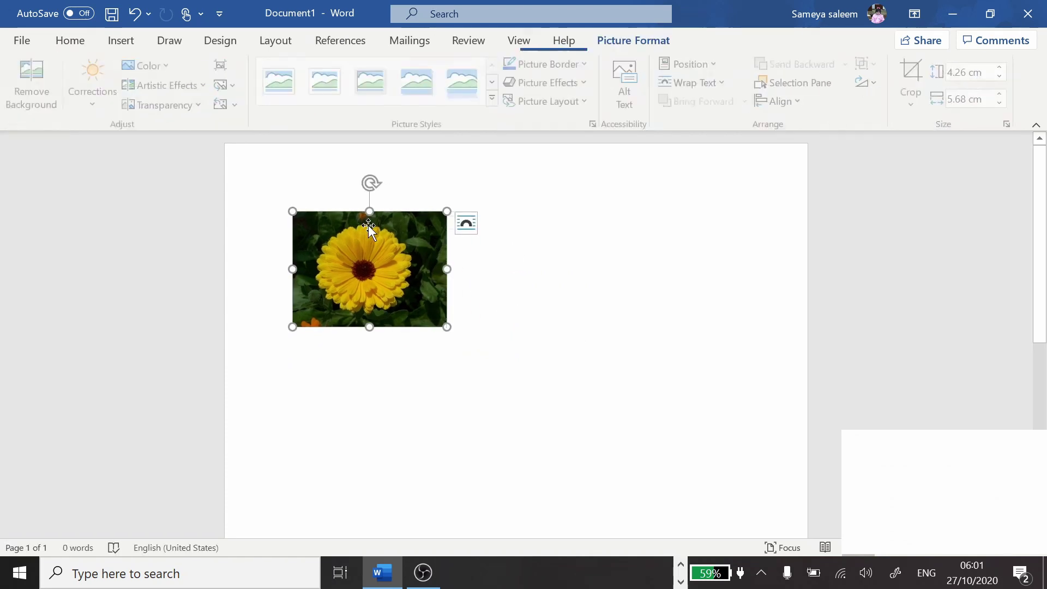
{"action": "left_click", "coordinate": [564, 285]}
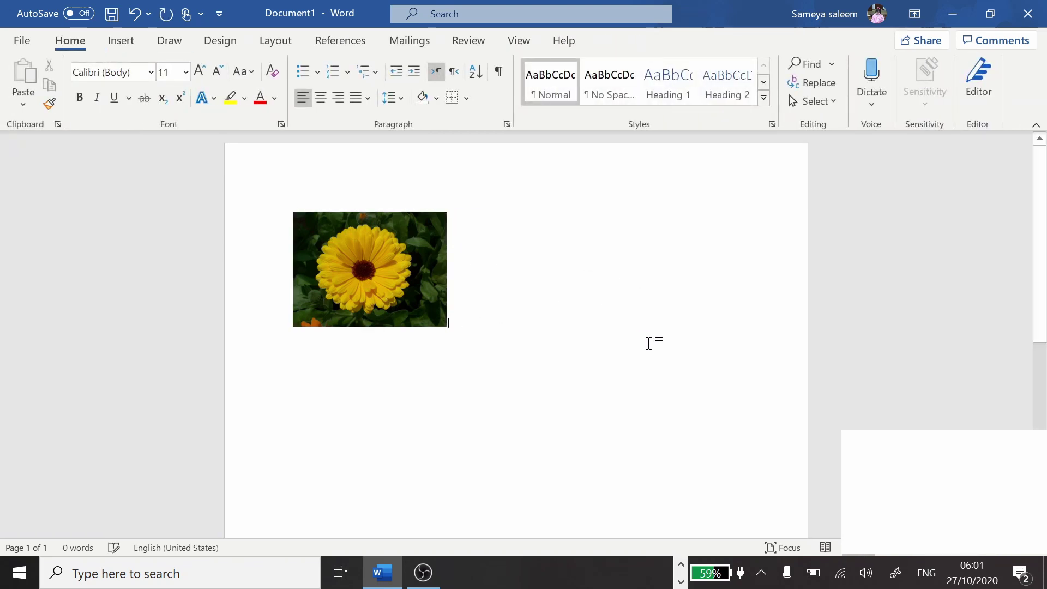
Insert flower.jfif from this device below the yellow flower picture and reposition it beside that picture at the page's upper right.
{"action": "key", "text": "ctrl+z"}
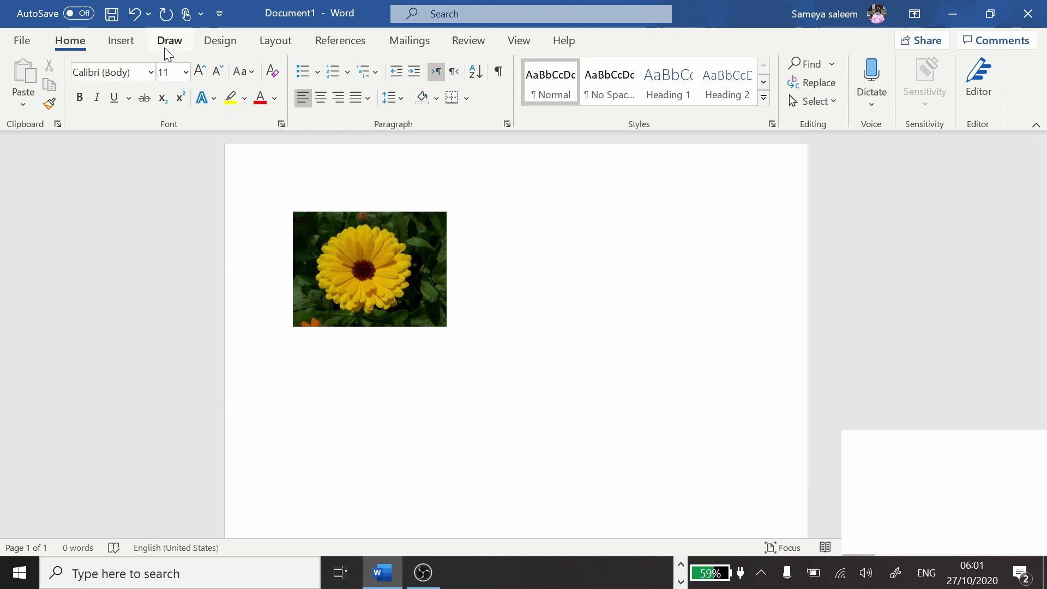
{"action": "left_click", "coordinate": [137, 42]}
{"action": "left_click", "coordinate": [162, 103]}
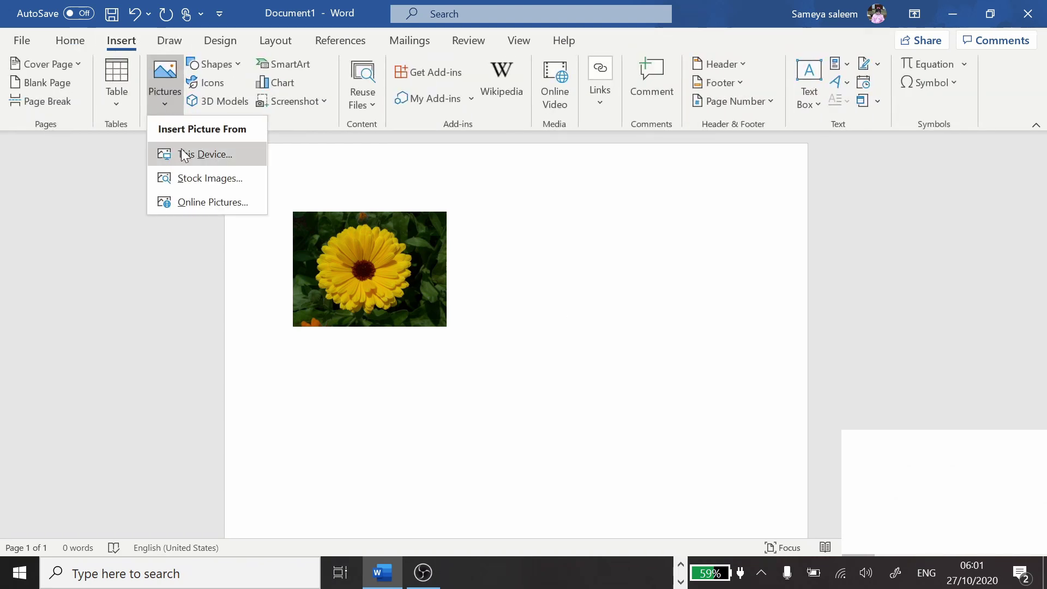
{"action": "left_click", "coordinate": [181, 148]}
{"action": "double_click", "coordinate": [207, 159]}
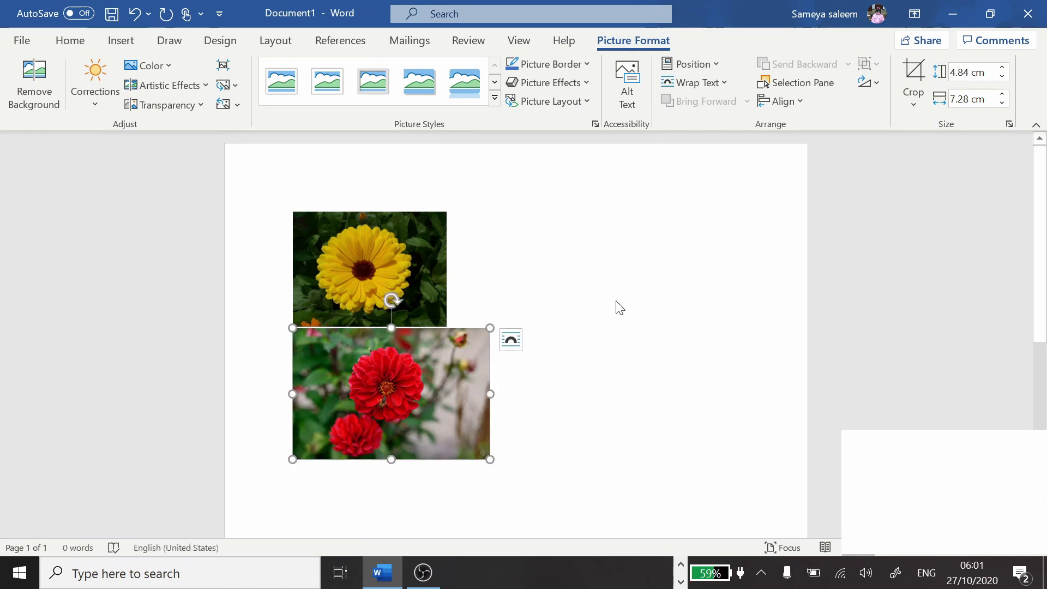
{"action": "left_click", "coordinate": [710, 66]}
{"action": "left_click", "coordinate": [726, 237]}
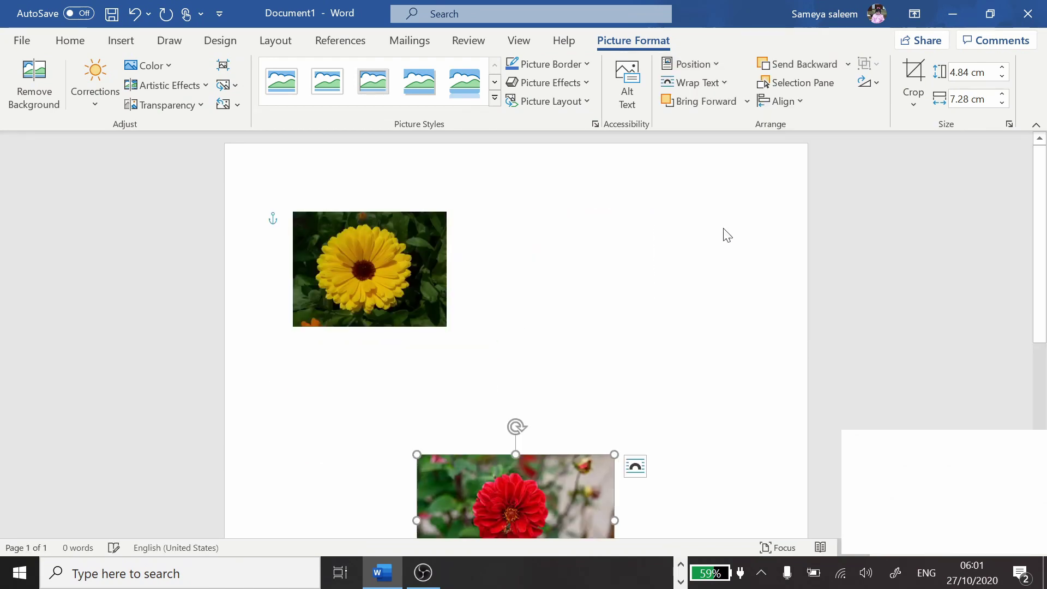
Stretch the yellow flower picture to about 5 cm high and widen it towards the red flower picture.
{"action": "left_click", "coordinate": [368, 305]}
{"action": "left_click_drag", "start_coordinate": [369, 326], "coordinate": [371, 346]}
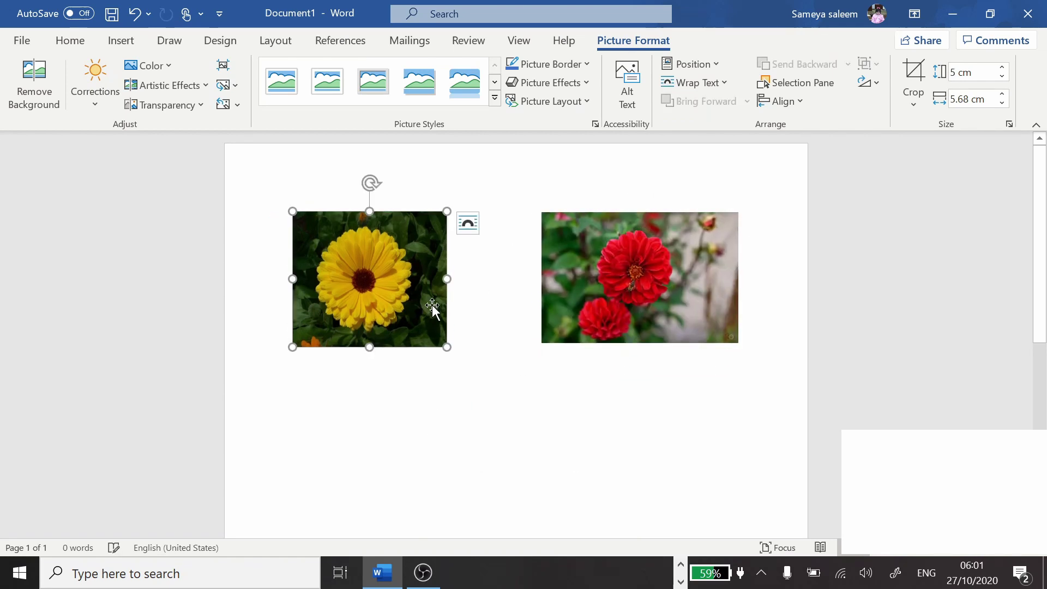
{"action": "left_click_drag", "start_coordinate": [446, 281], "coordinate": [481, 280]}
Enlarge the red flower picture slightly in height and width, and scale the yellow flower picture to about 5.3 by 7.4 cm to match.
{"action": "left_click", "coordinate": [600, 324]}
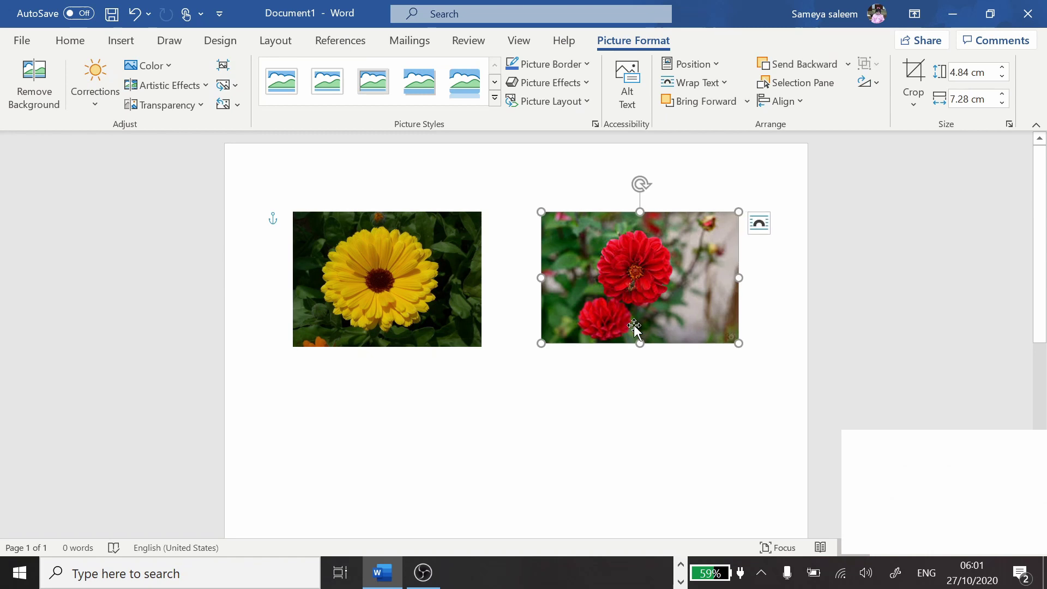
{"action": "left_click_drag", "start_coordinate": [639, 343], "coordinate": [639, 355]}
{"action": "left_click_drag", "start_coordinate": [739, 283], "coordinate": [755, 283]}
{"action": "left_click", "coordinate": [512, 338]}
{"action": "left_click", "coordinate": [354, 316]}
{"action": "left_click_drag", "start_coordinate": [290, 346], "coordinate": [292, 355]}
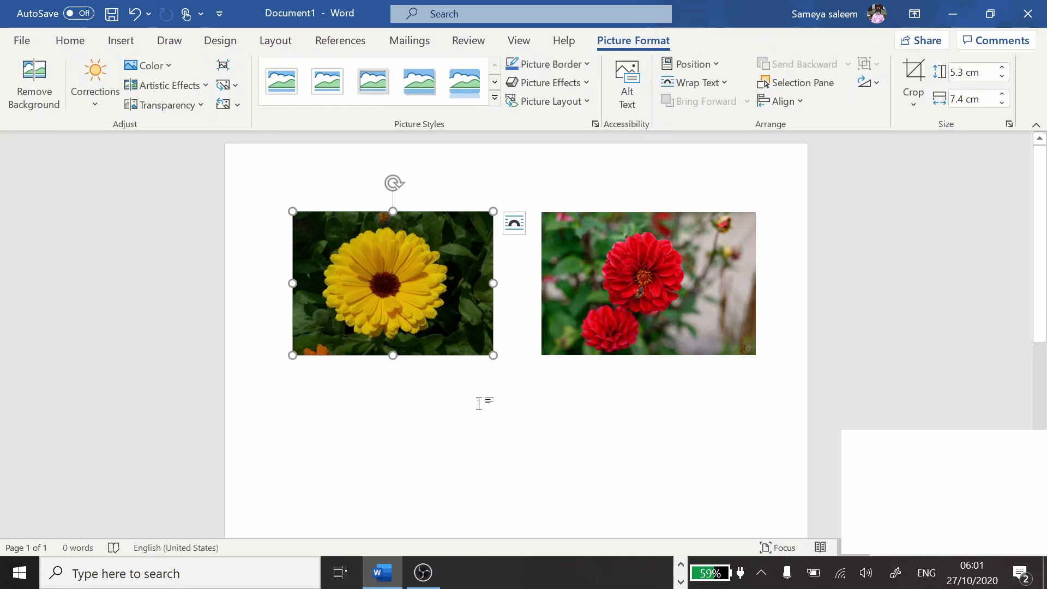
Switch to PowerPoint, present the slides from "Inserting a picture from a file" to "Adjusting your picture", and end the slide show.
{"action": "left_click", "coordinate": [680, 565]}
{"action": "left_click", "coordinate": [664, 576]}
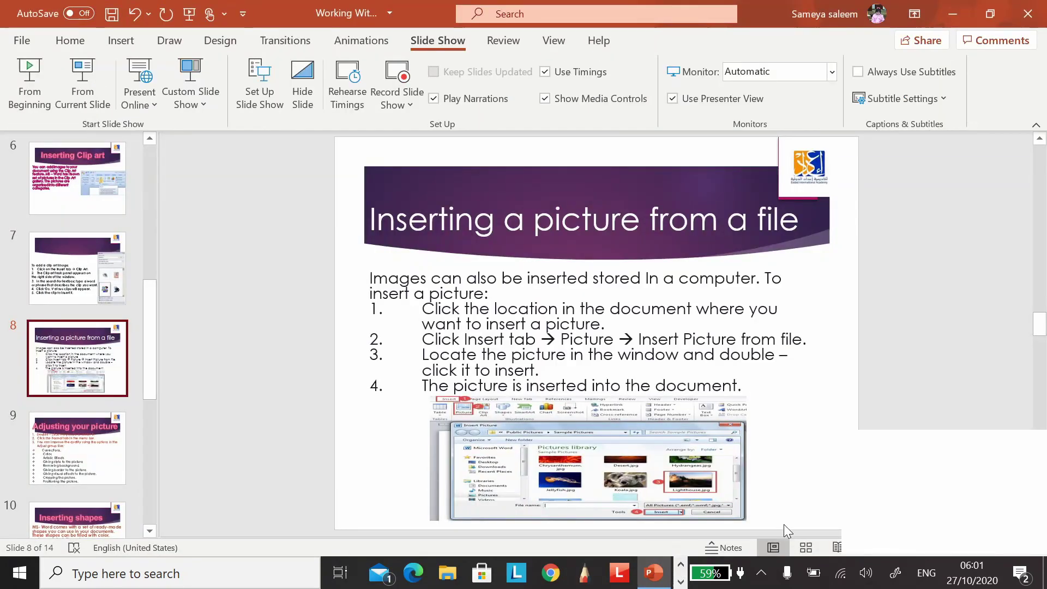
{"action": "left_click", "coordinate": [869, 551]}
{"action": "left_click", "coordinate": [869, 552]}
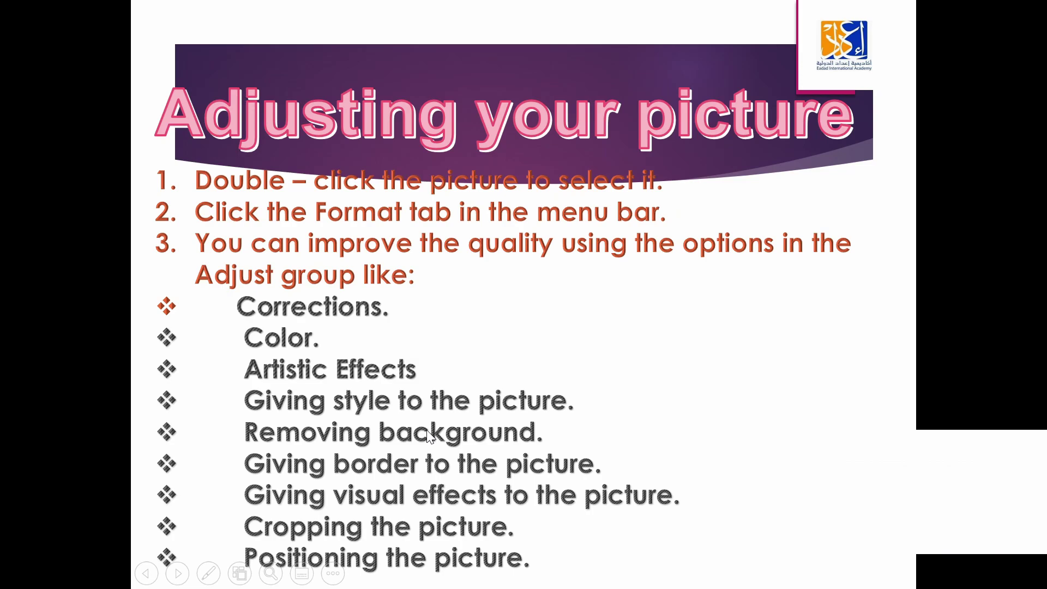
{"action": "key", "text": "Escape"}
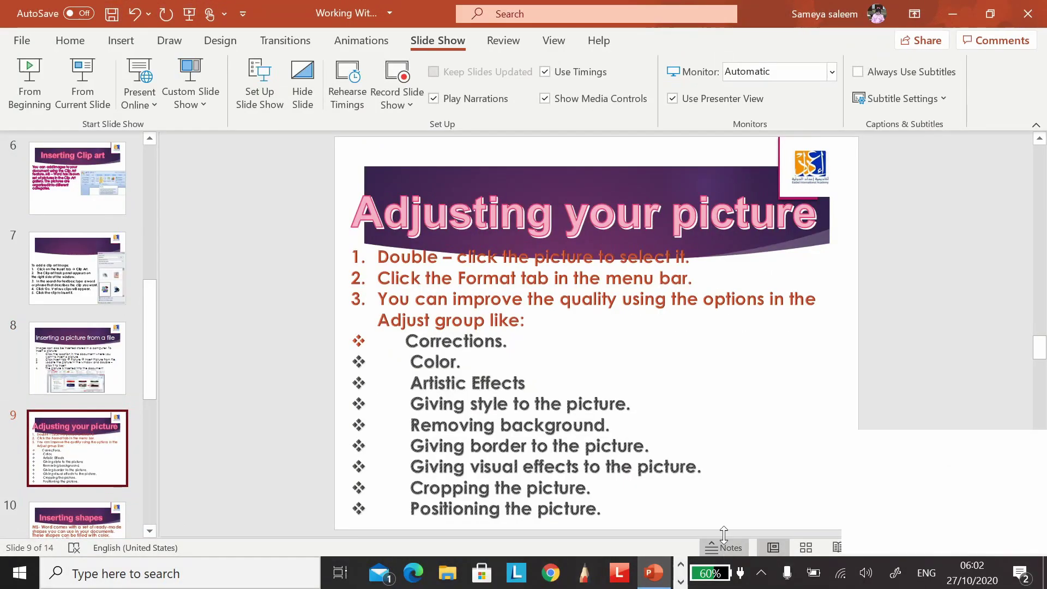
Switch back to Word and widen the yellow flower picture to about 8.16 cm.
{"action": "left_click", "coordinate": [680, 564]}
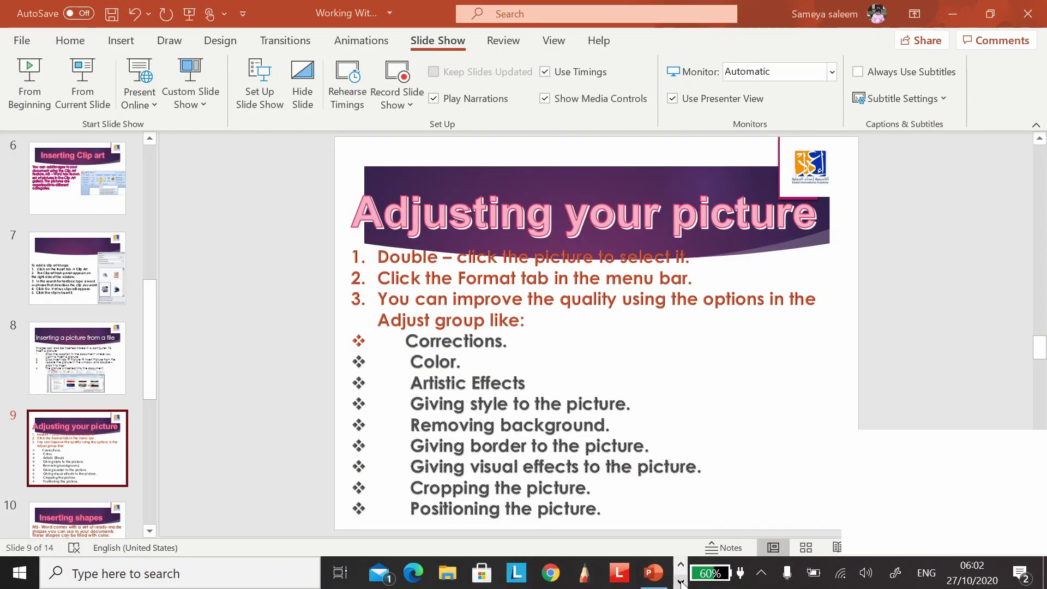
{"action": "left_click", "coordinate": [381, 572]}
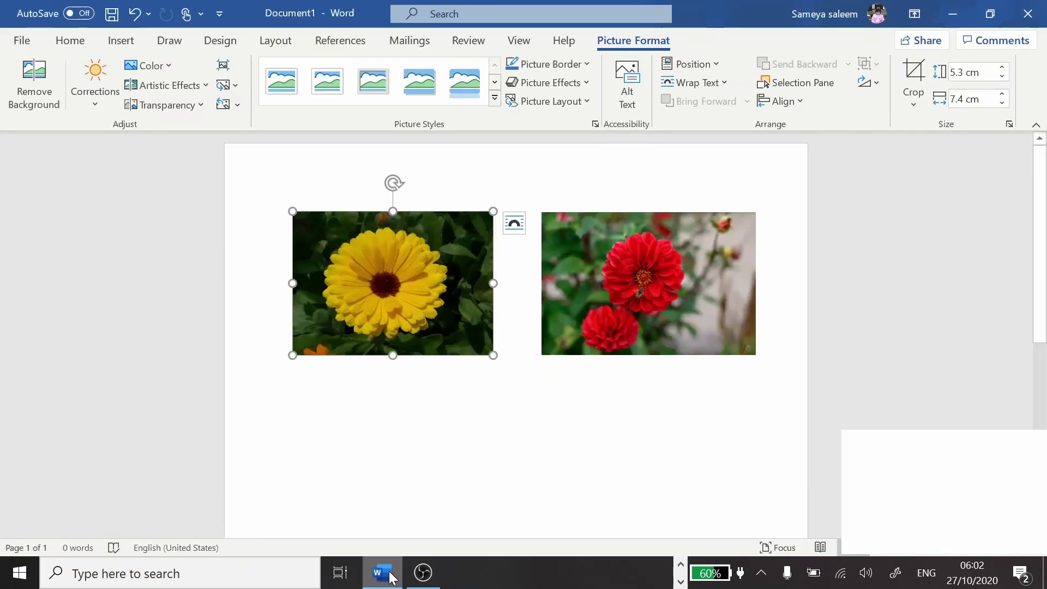
{"action": "left_click", "coordinate": [498, 398]}
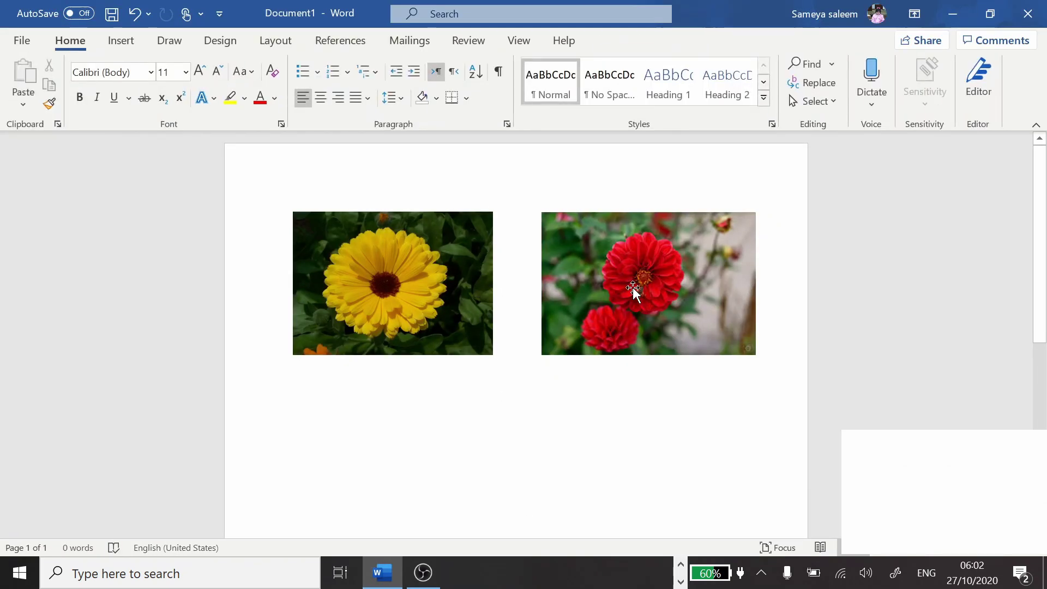
{"action": "left_click", "coordinate": [423, 277]}
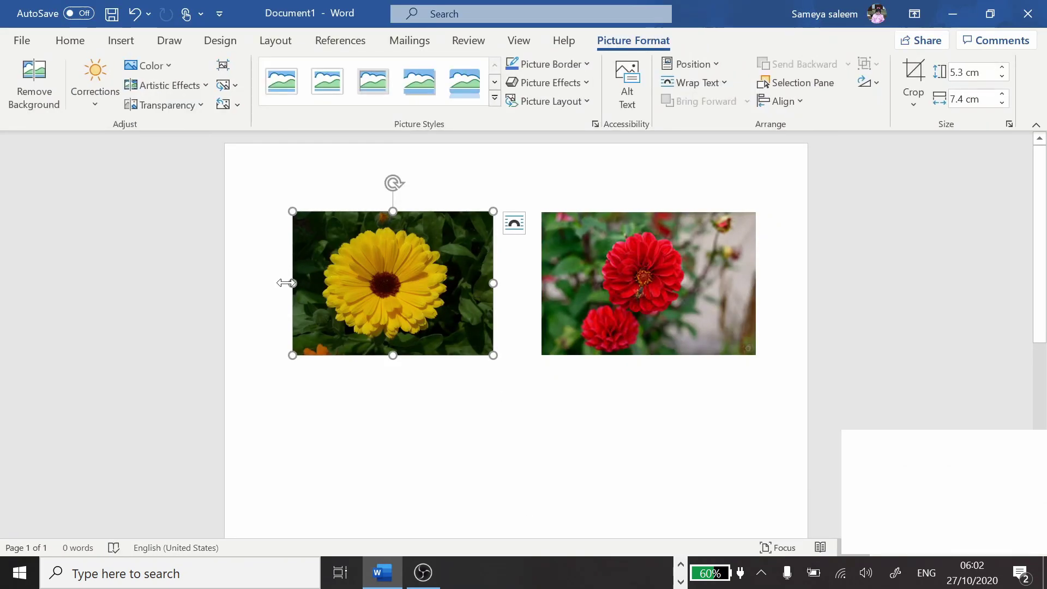
{"action": "left_click_drag", "start_coordinate": [274, 279], "coordinate": [270, 282]}
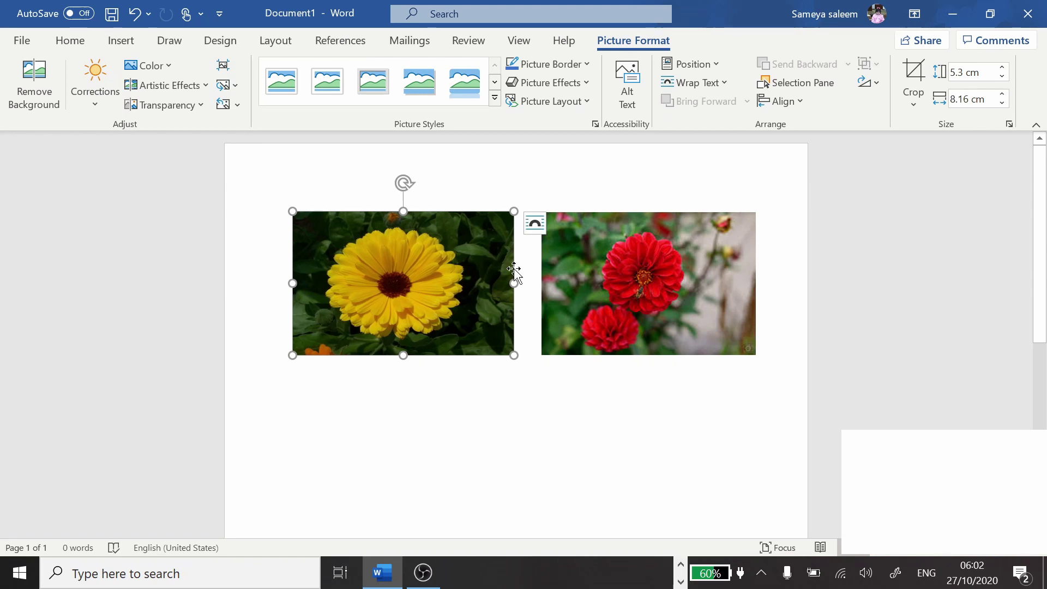
Delete the red flower picture and widen the yellow flower picture to about 10.18 cm.
{"action": "left_click", "coordinate": [615, 258]}
{"action": "key", "text": "Delete"}
{"action": "left_click", "coordinate": [498, 287]}
{"action": "left_click_drag", "start_coordinate": [514, 283], "coordinate": [568, 283]}
Give the yellow flower picture a preset position with text wrapping, and move it freely to the upper right of the page.
{"action": "left_click_drag", "start_coordinate": [496, 240], "coordinate": [616, 256]}
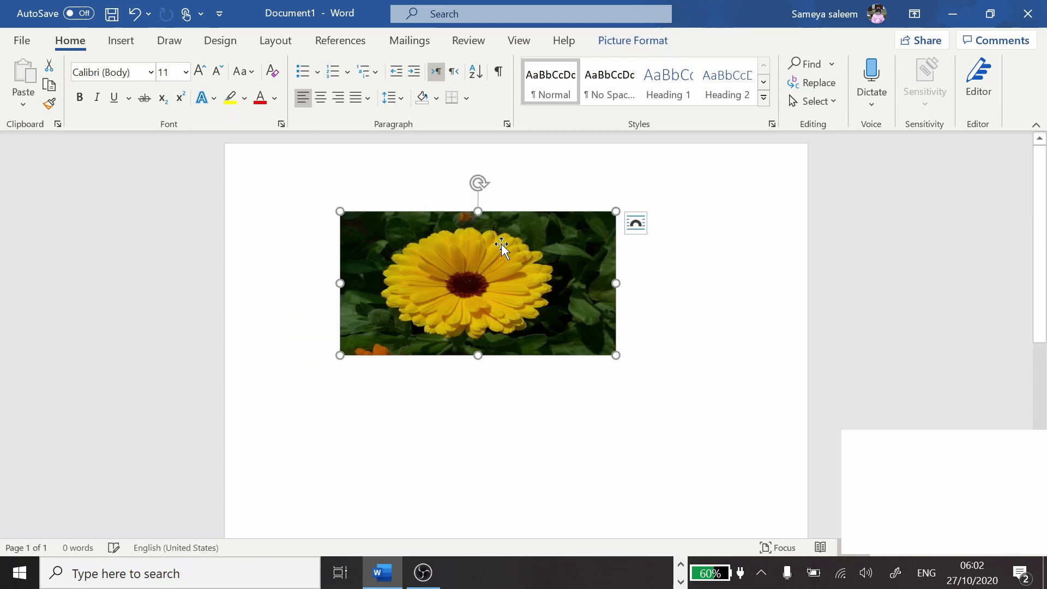
{"action": "left_click_drag", "start_coordinate": [509, 230], "coordinate": [743, 228]}
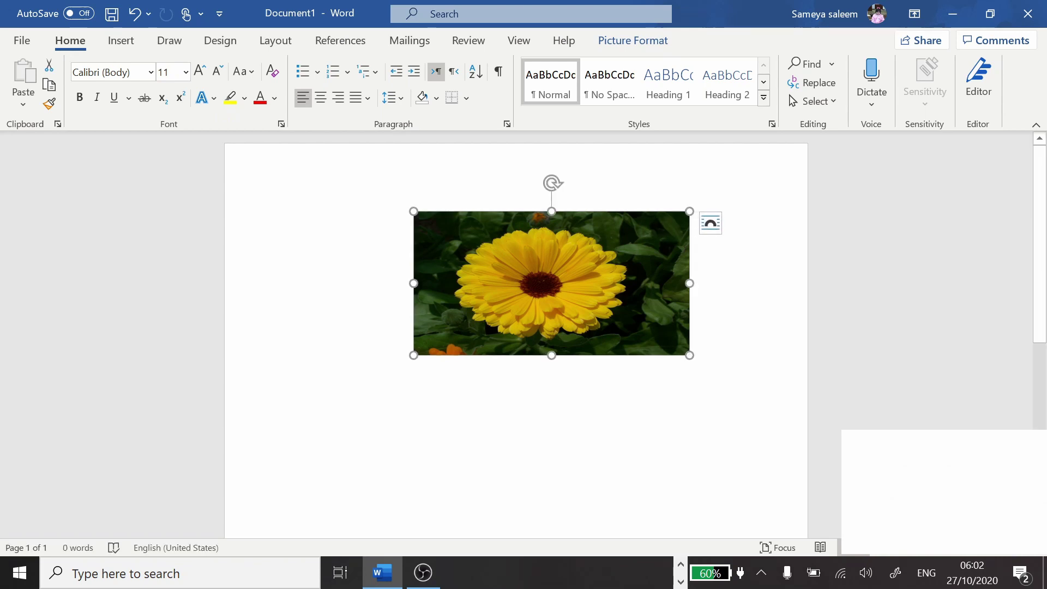
{"action": "left_click", "coordinate": [633, 40]}
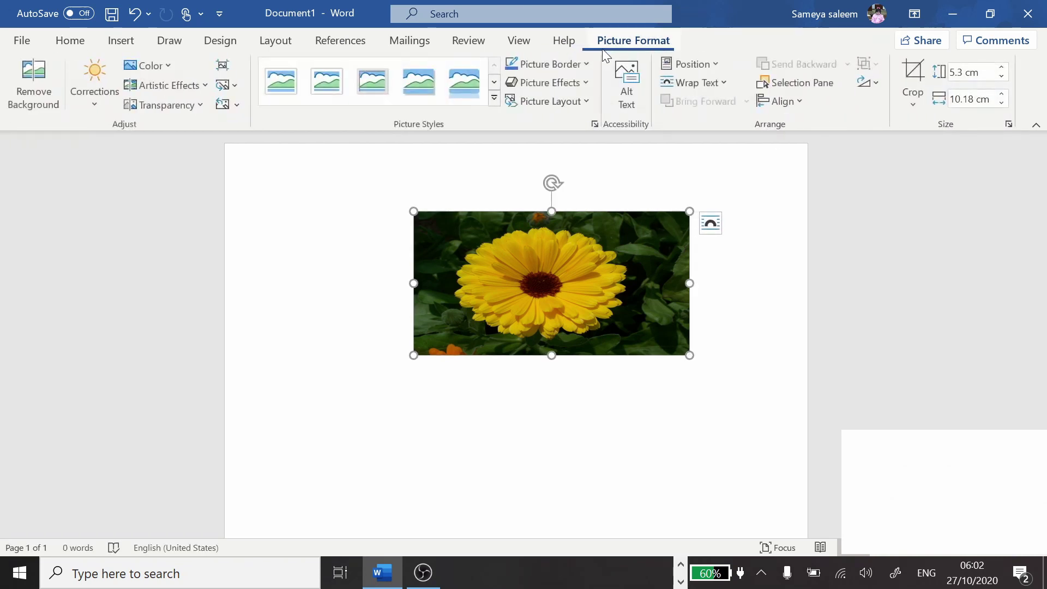
{"action": "left_click", "coordinate": [691, 64]}
{"action": "left_click", "coordinate": [719, 234]}
{"action": "left_click_drag", "start_coordinate": [617, 474], "coordinate": [736, 235]}
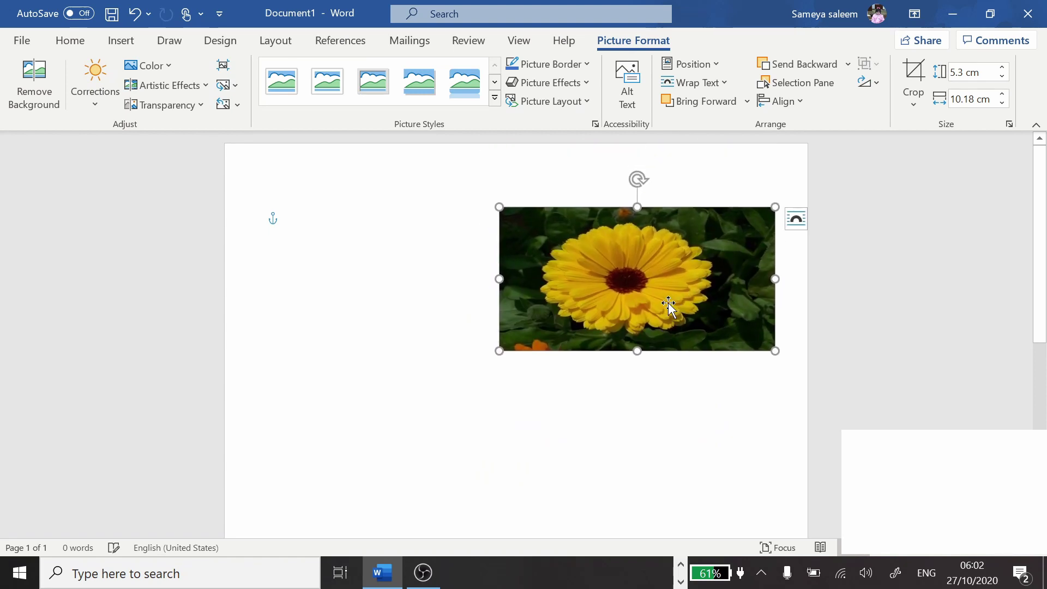
Stretch the yellow flower picture to about 7.84 cm high, and show the effect of deselecting and reselecting it.
{"action": "left_click_drag", "start_coordinate": [637, 351], "coordinate": [637, 419]}
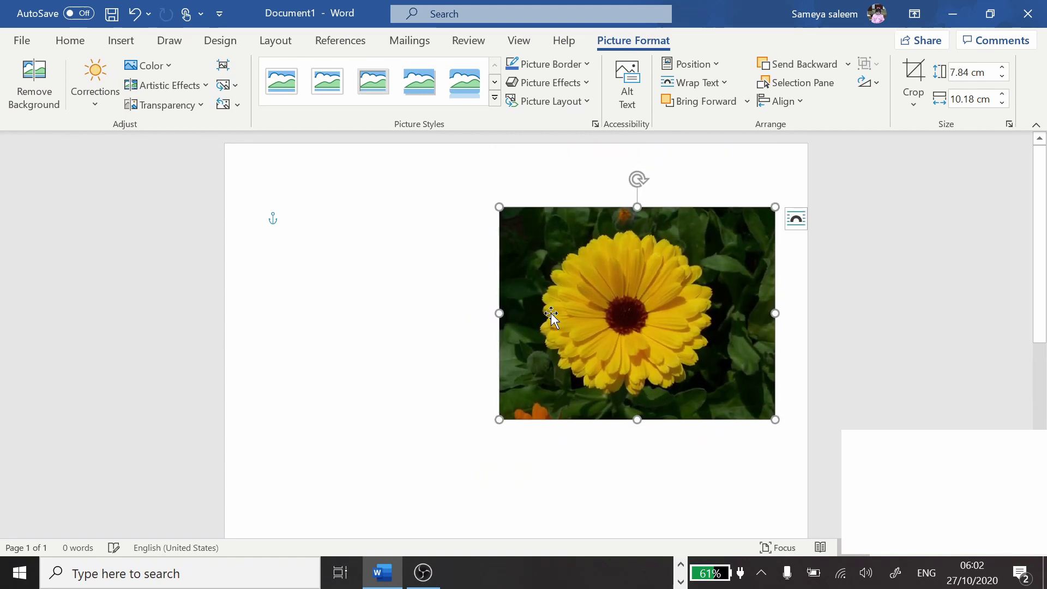
{"action": "left_click", "coordinate": [384, 240]}
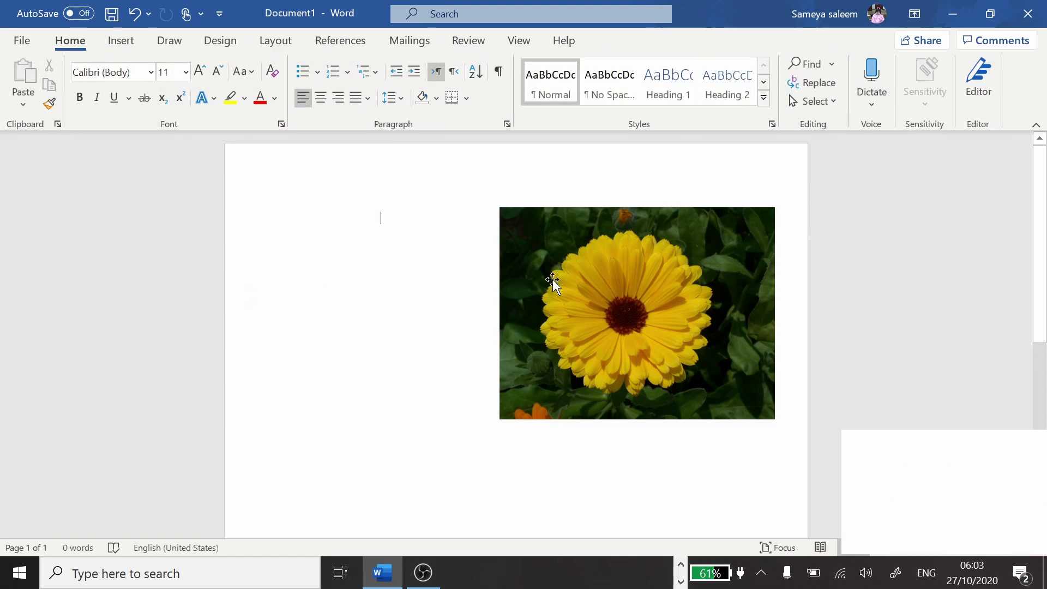
{"action": "left_click", "coordinate": [682, 274]}
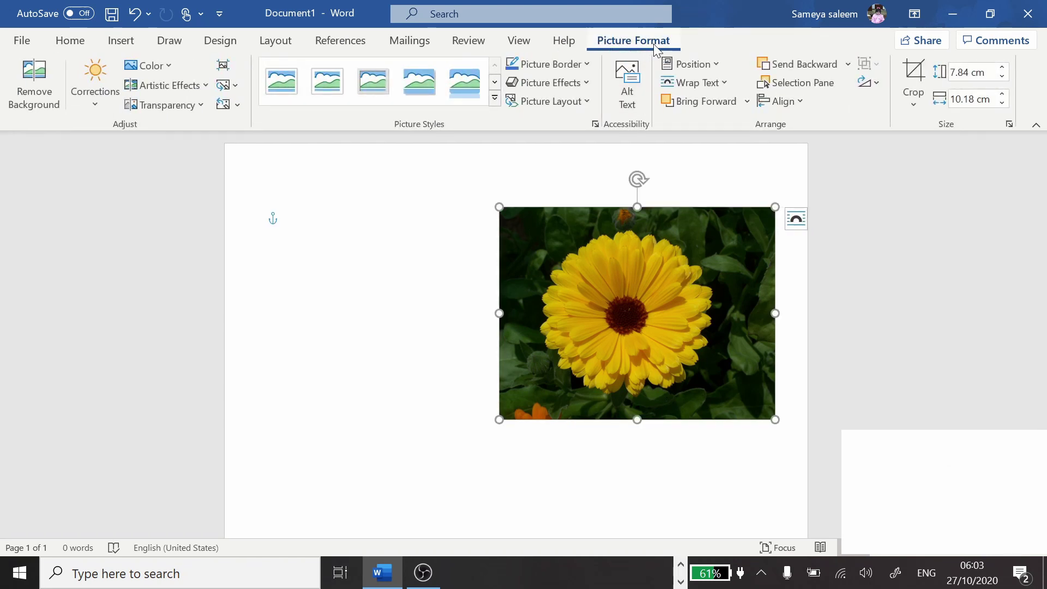
{"action": "left_click", "coordinate": [416, 216]}
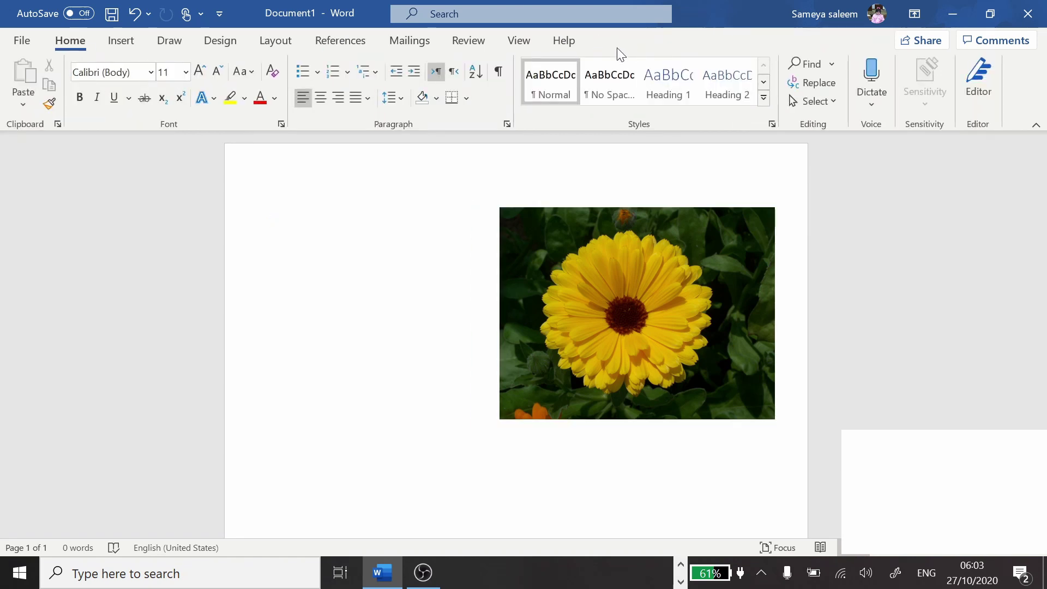
{"action": "left_click", "coordinate": [603, 264]}
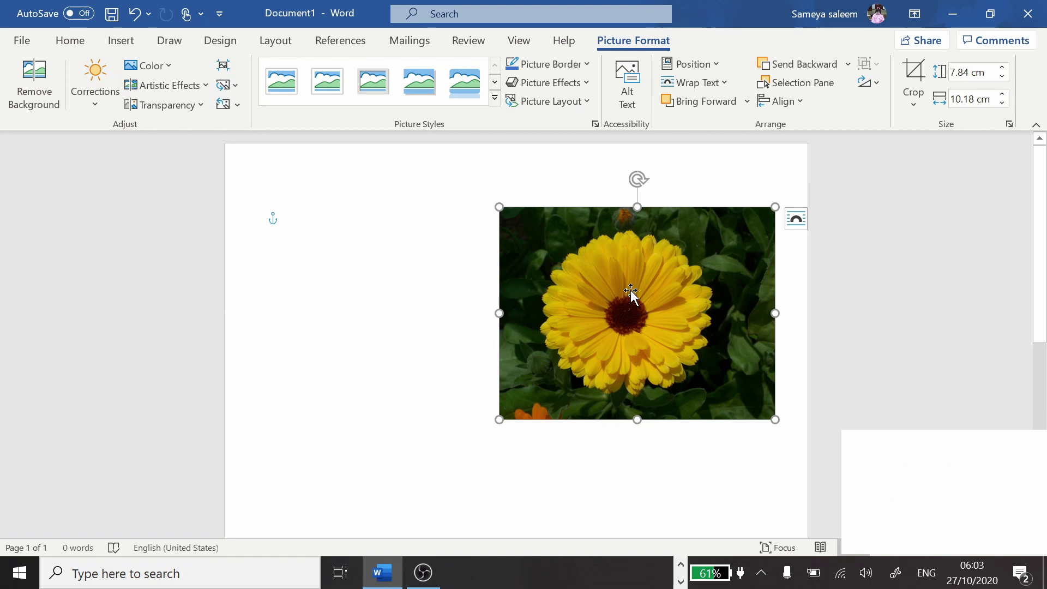
Preview the sharpness and brightness/contrast corrections on the flower picture without applying any of them.
{"action": "left_click", "coordinate": [98, 103]}
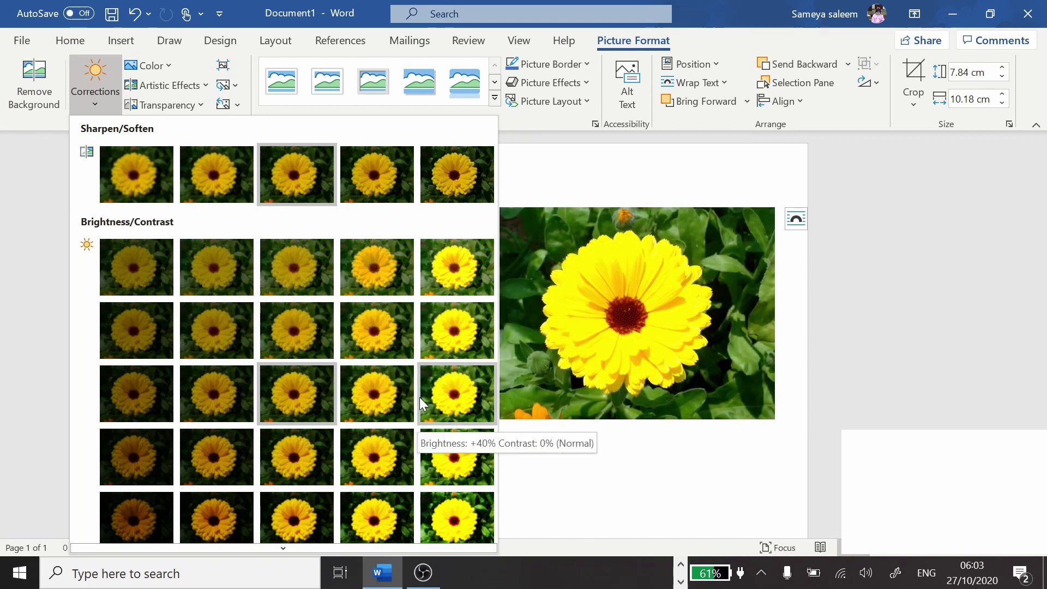
{"action": "scroll", "coordinate": [241, 327], "scroll_direction": "down", "scroll_amount": 1}
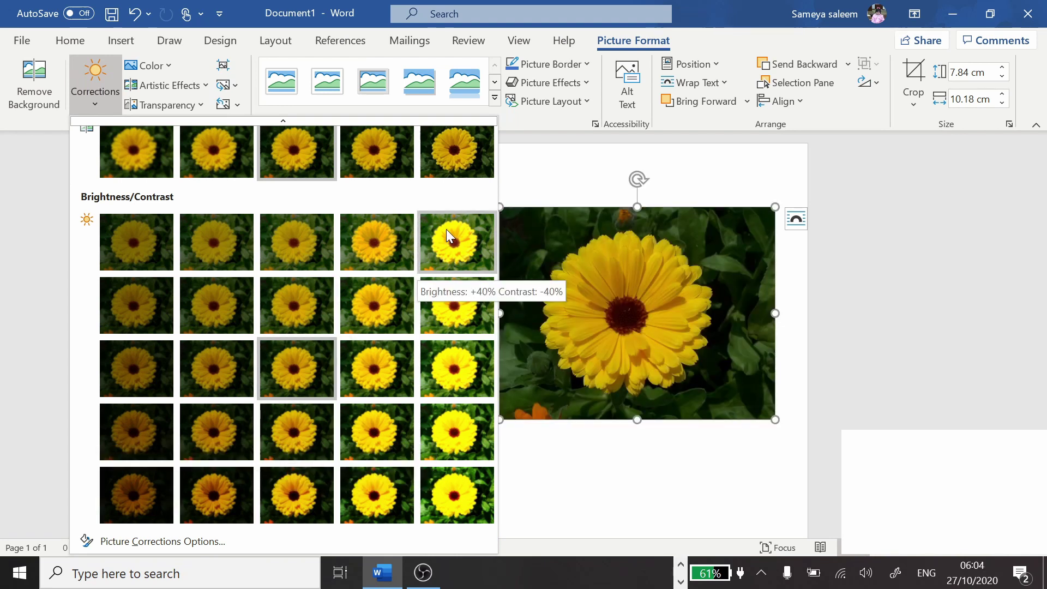
{"action": "key", "text": "Escape"}
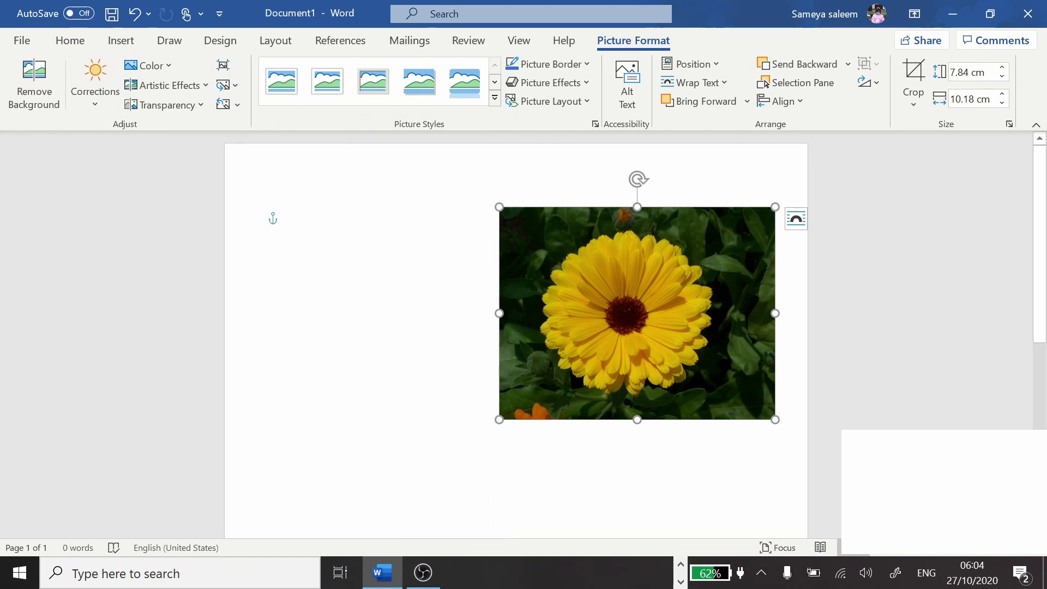
Preview the colour saturation, tone and recolor variants on the flower picture, keeping its original colours.
{"action": "left_click", "coordinate": [165, 64]}
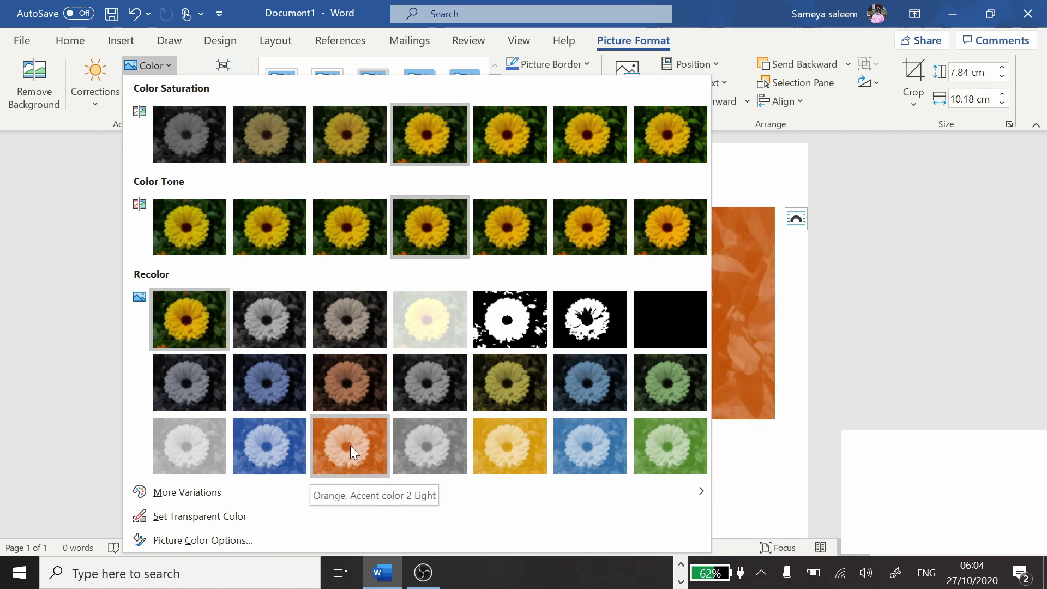
{"action": "left_click", "coordinate": [446, 226]}
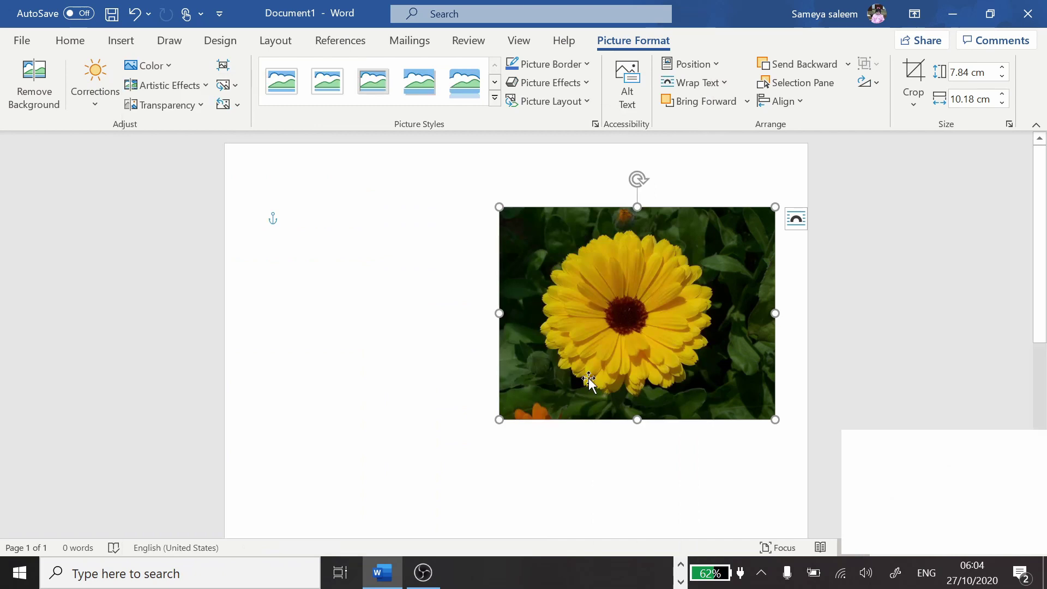
{"action": "left_click", "coordinate": [171, 65]}
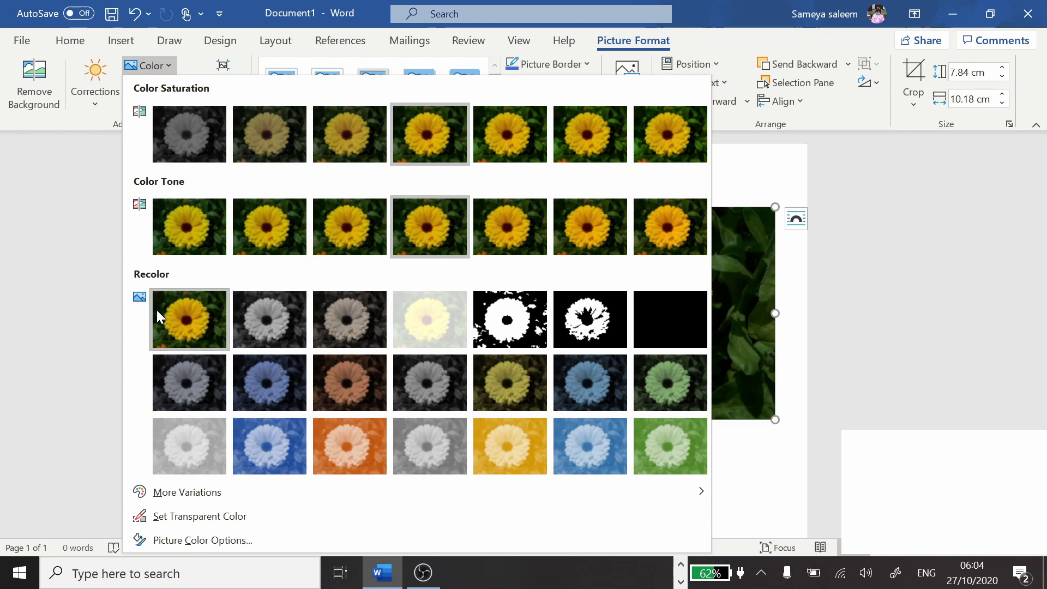
{"action": "left_click", "coordinate": [182, 314]}
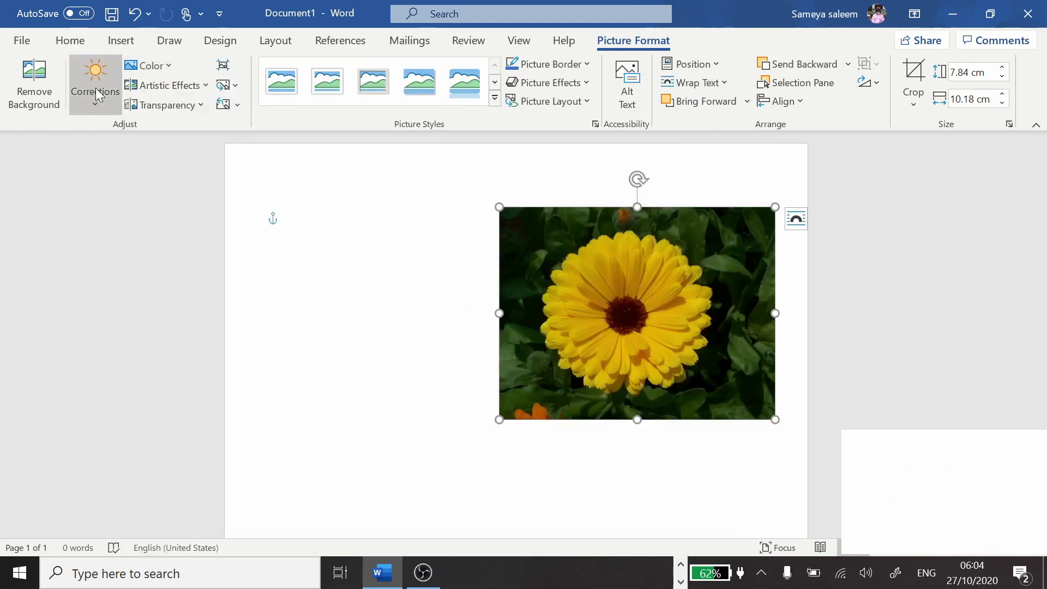
Preview the artistic effects and look at the transparency presets for the flower picture without applying any.
{"action": "left_click", "coordinate": [206, 86]}
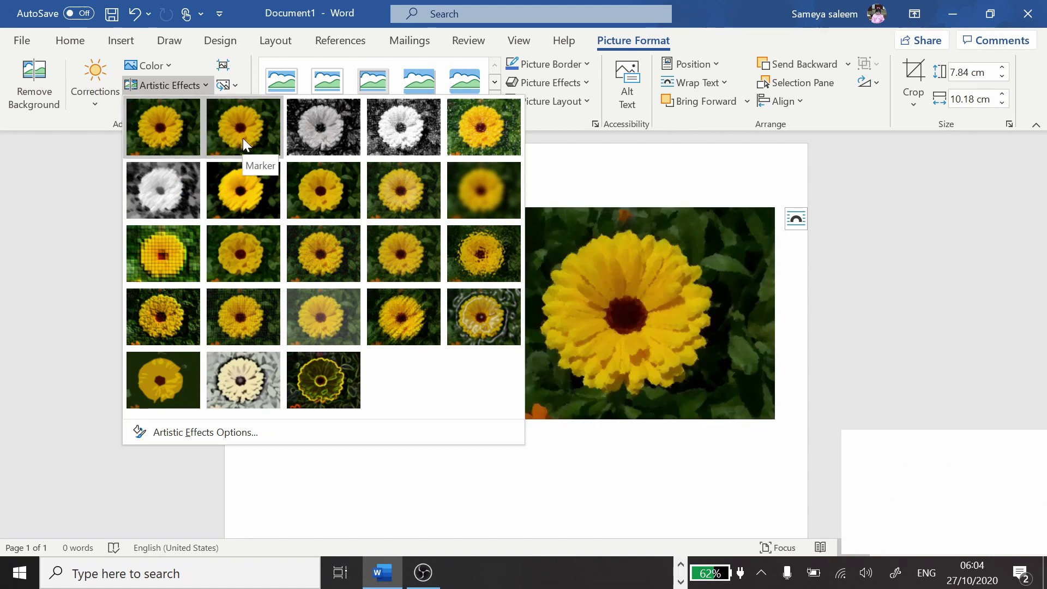
{"action": "left_click", "coordinate": [644, 168]}
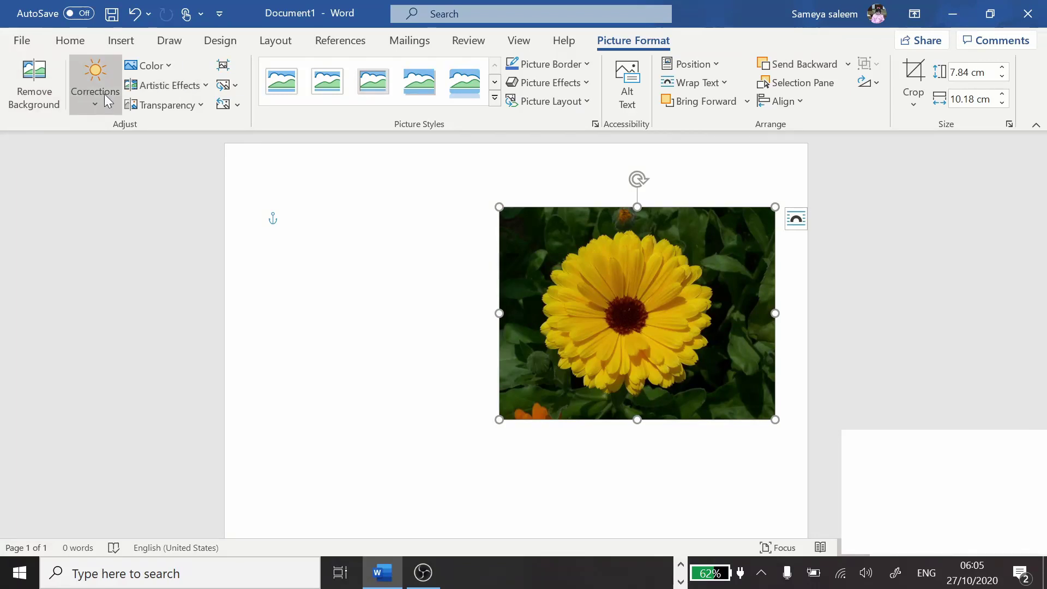
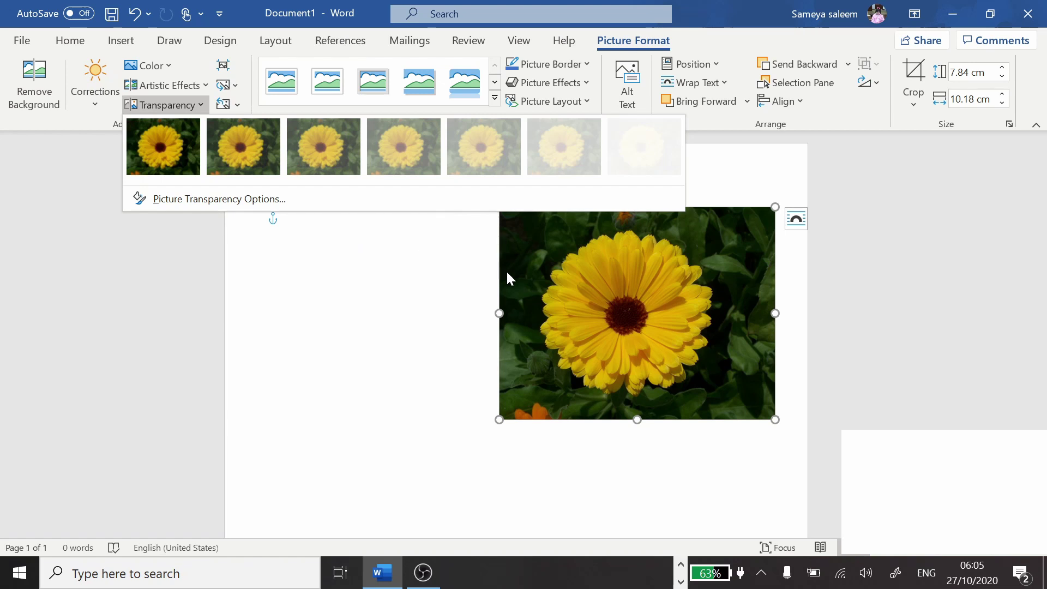
{"action": "left_click", "coordinate": [423, 277]}
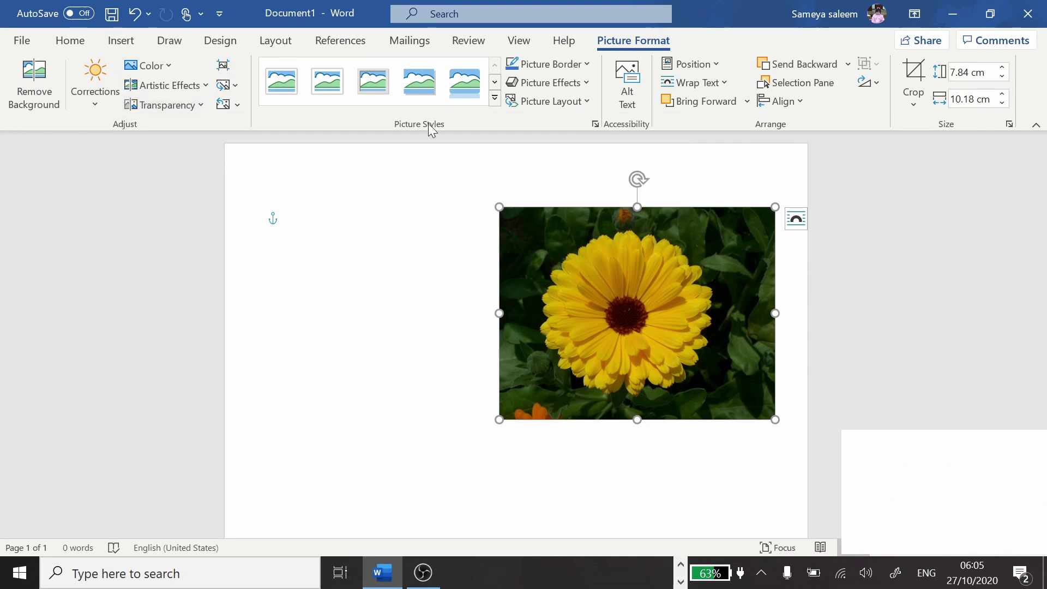
Try the snipped-corner, thick black frame, bevelled rounded and white perspective picture styles on the flower picture.
{"action": "left_click", "coordinate": [494, 82]}
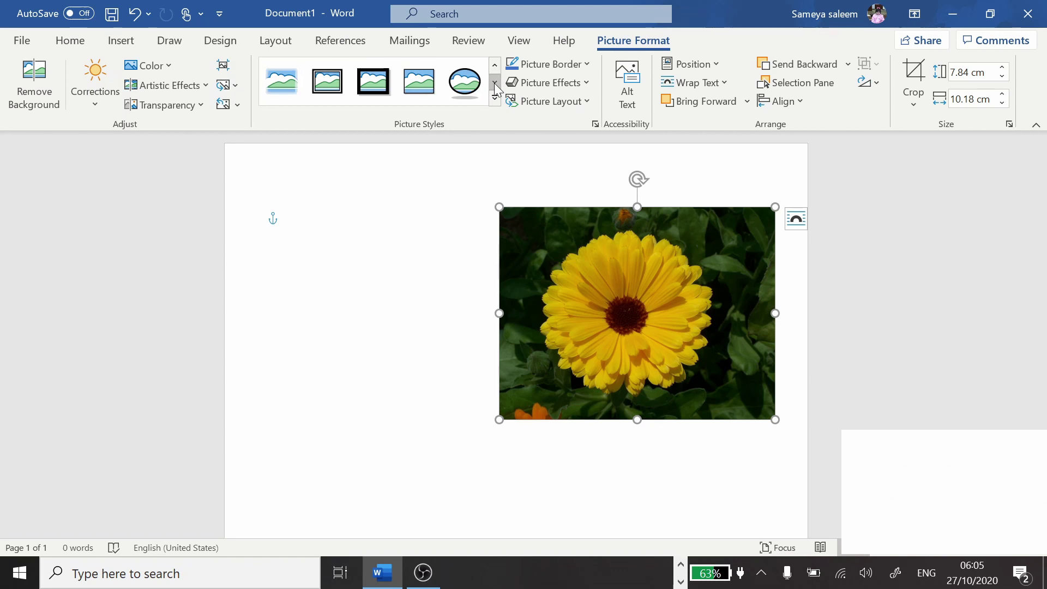
{"action": "left_click", "coordinate": [494, 82]}
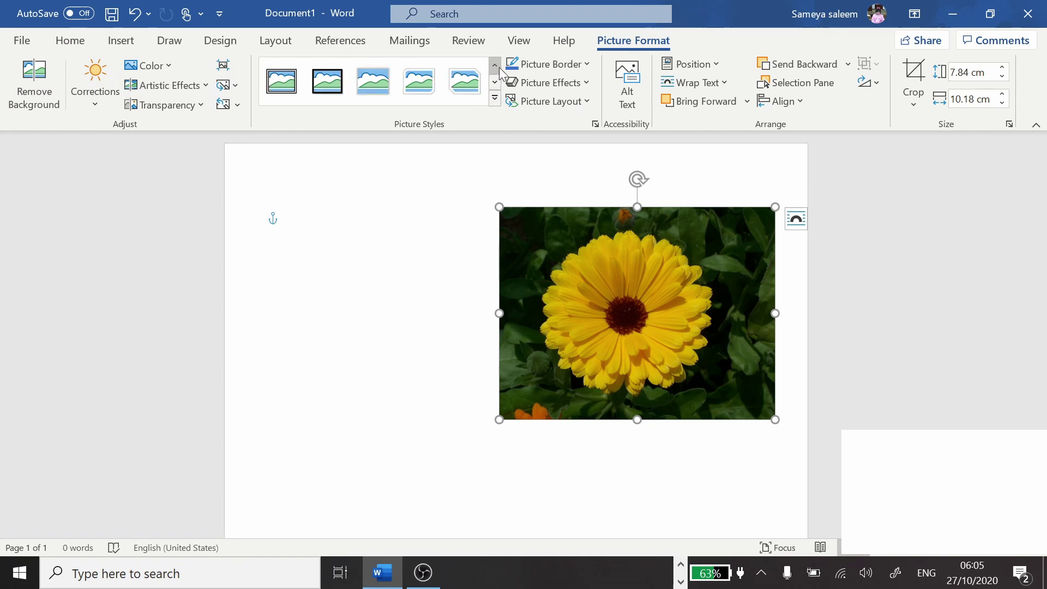
{"action": "left_click", "coordinate": [465, 83]}
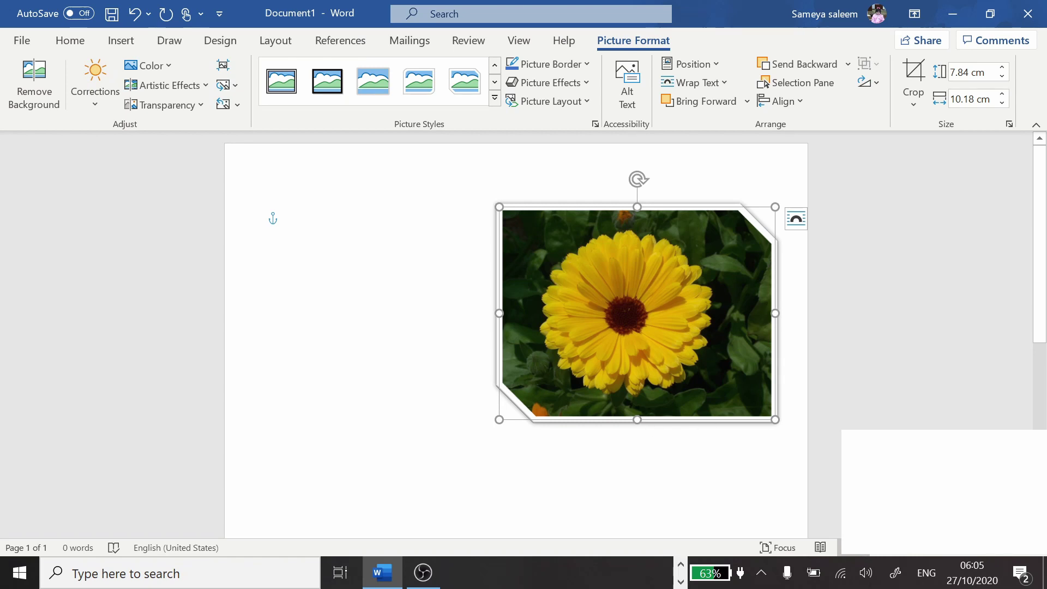
{"action": "left_click", "coordinate": [322, 84]}
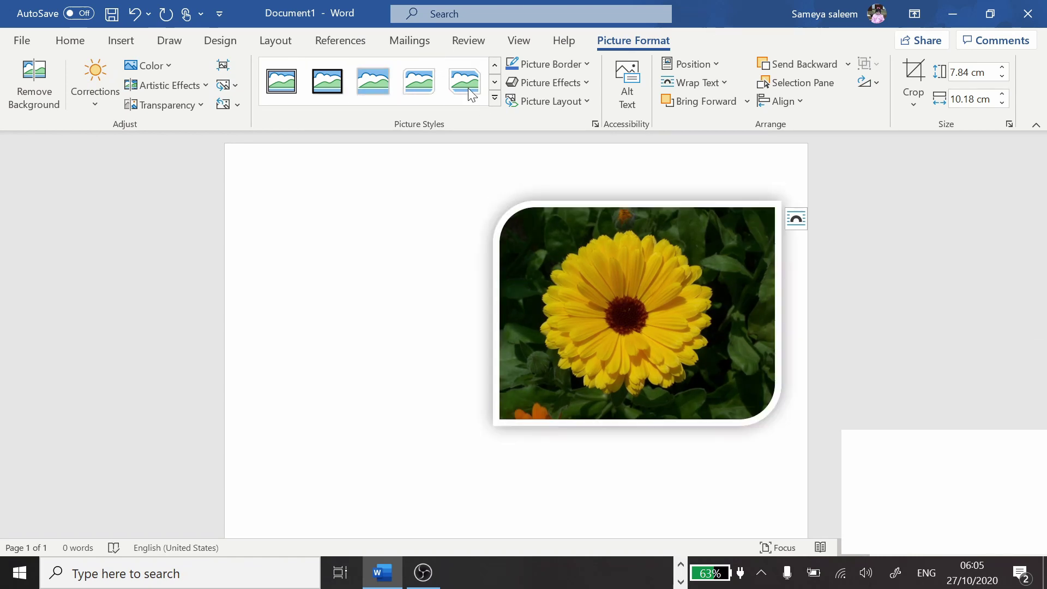
{"action": "left_click", "coordinate": [495, 82]}
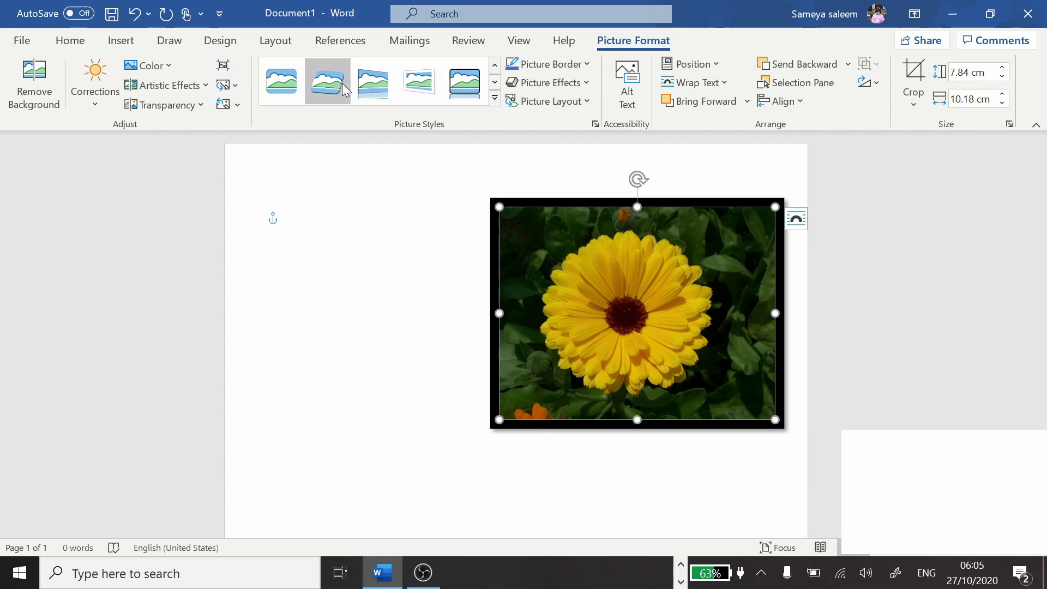
{"action": "left_click", "coordinate": [293, 90]}
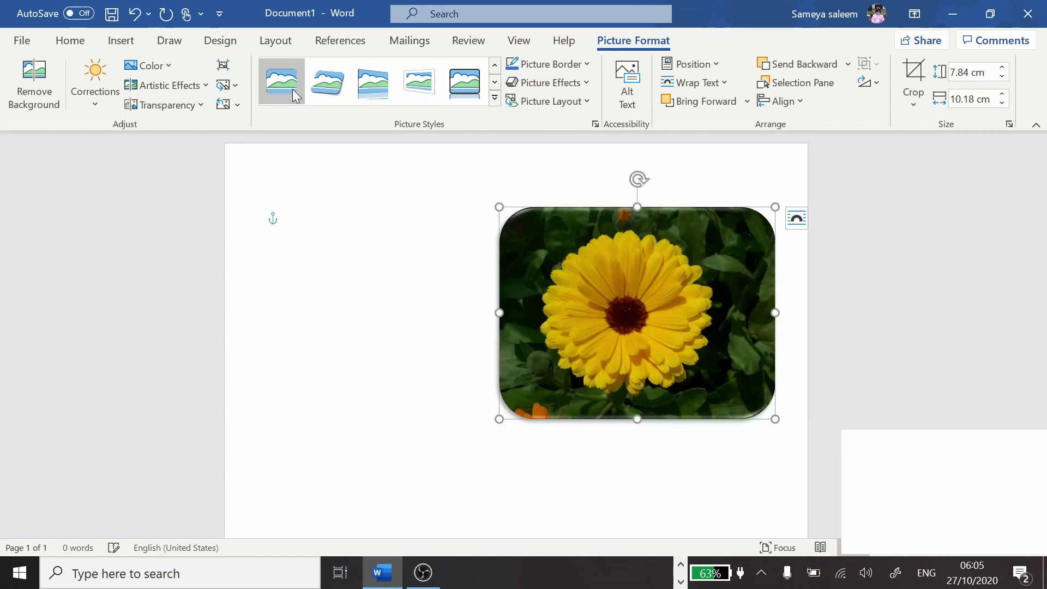
{"action": "left_click", "coordinate": [428, 91]}
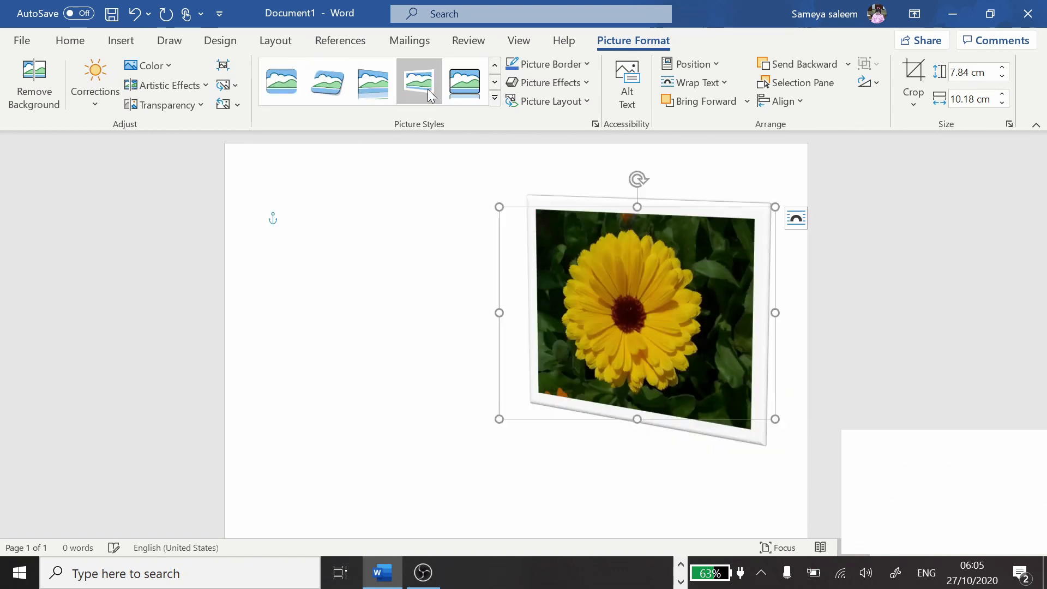
Try the metal oval, reflected bevel, rounded metal frame, double black frame and shadowed black oval styles on the flower picture.
{"action": "left_click", "coordinate": [495, 82]}
{"action": "left_click", "coordinate": [385, 79]}
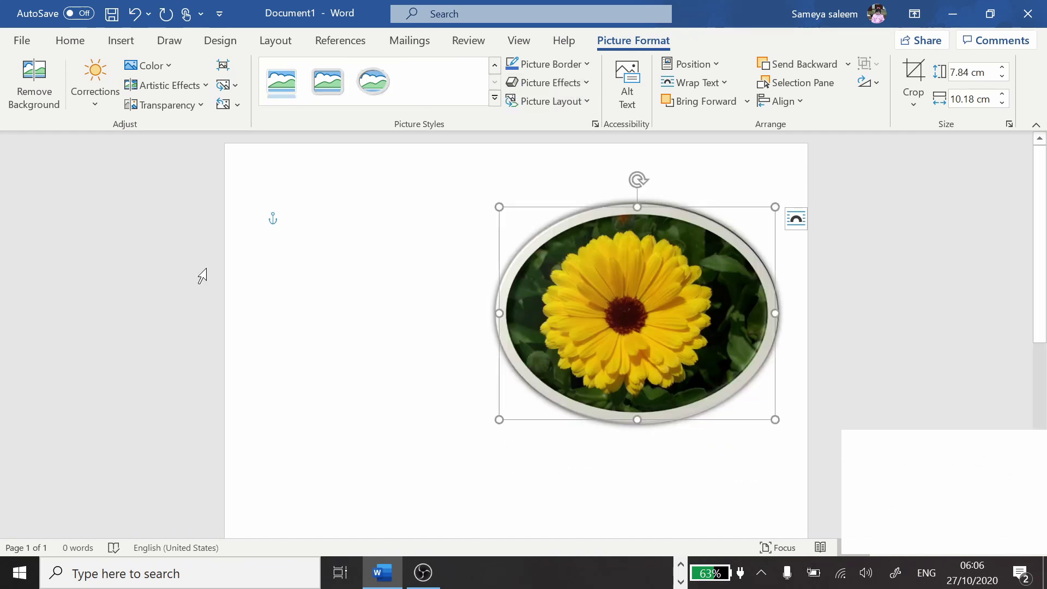
{"action": "left_click", "coordinate": [284, 92]}
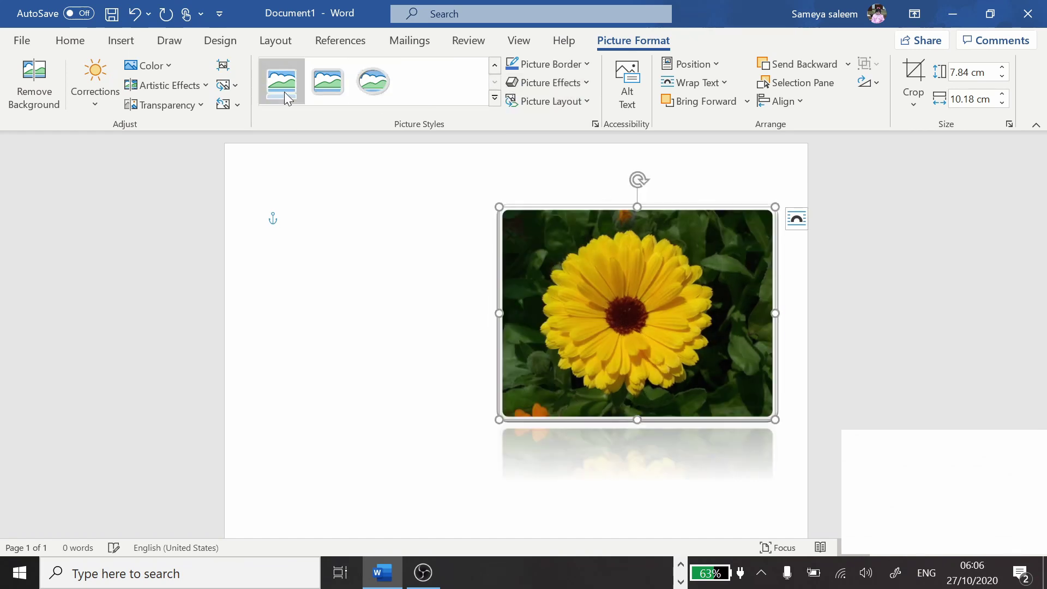
{"action": "left_click", "coordinate": [338, 83]}
{"action": "left_click", "coordinate": [498, 64]}
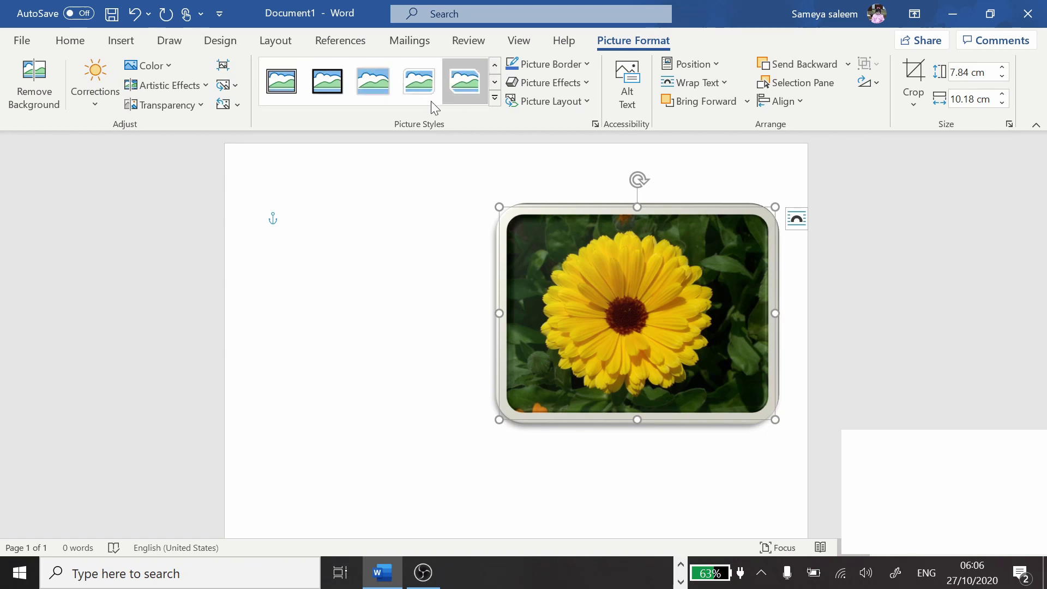
{"action": "left_click", "coordinate": [418, 82]}
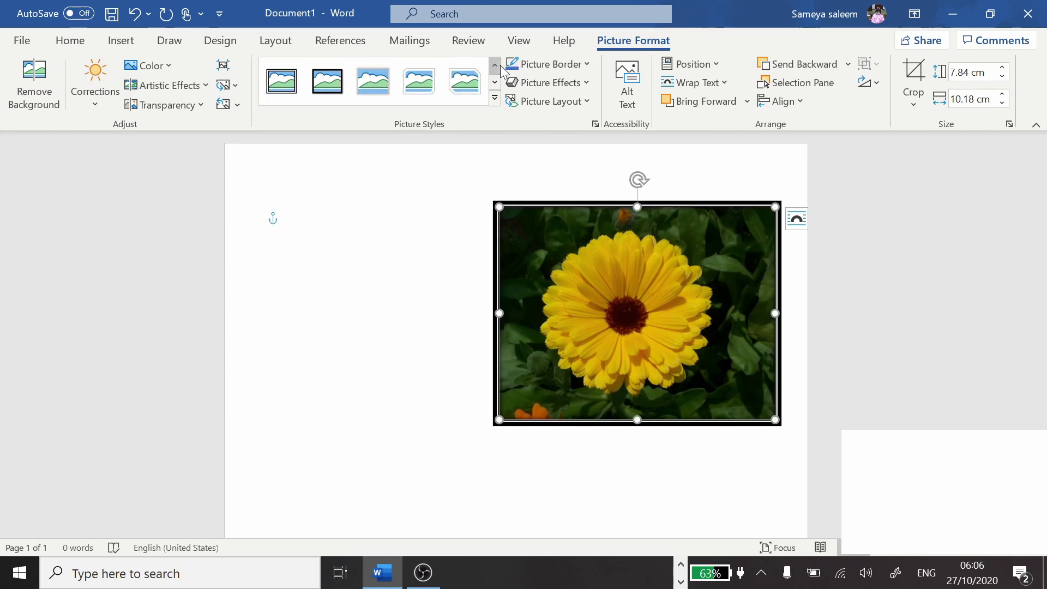
{"action": "left_click", "coordinate": [495, 81]}
{"action": "left_click", "coordinate": [452, 83]}
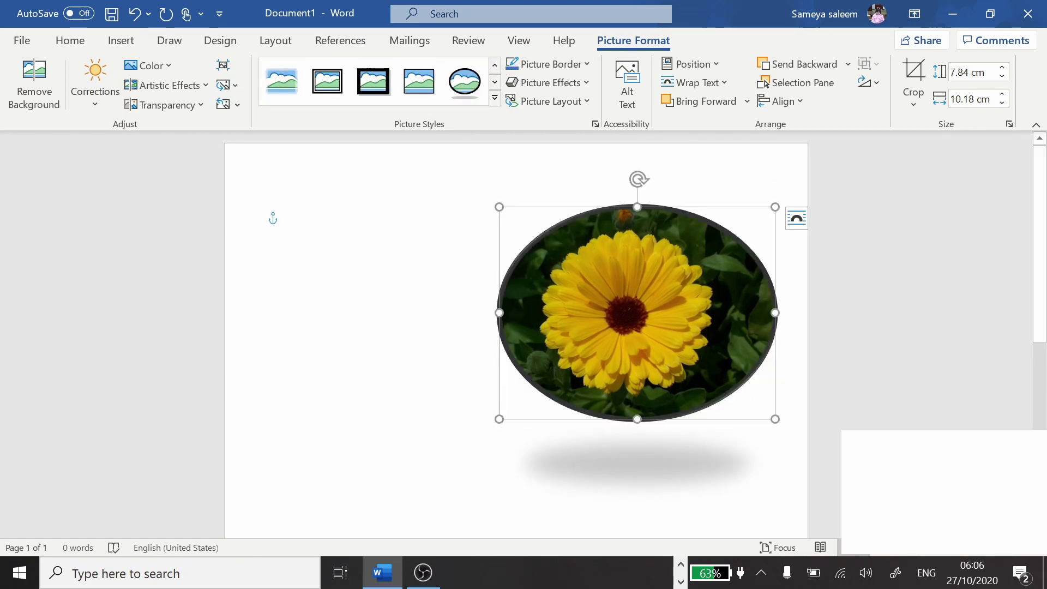
Apply the simple white frame style to the flower picture and bring up the commands for inserting objects.
{"action": "left_click", "coordinate": [495, 65]}
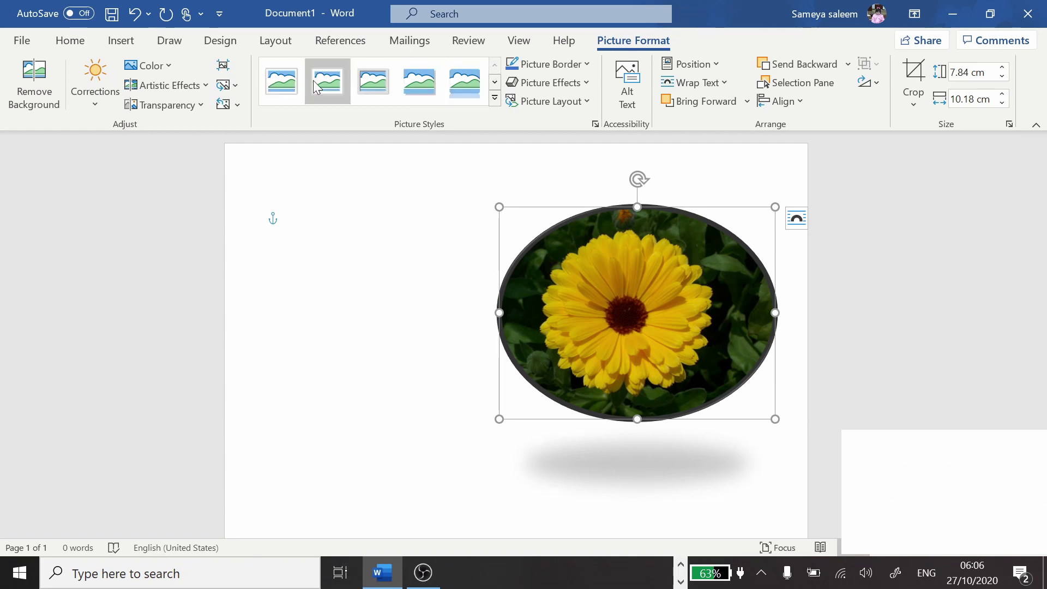
{"action": "left_click", "coordinate": [292, 80]}
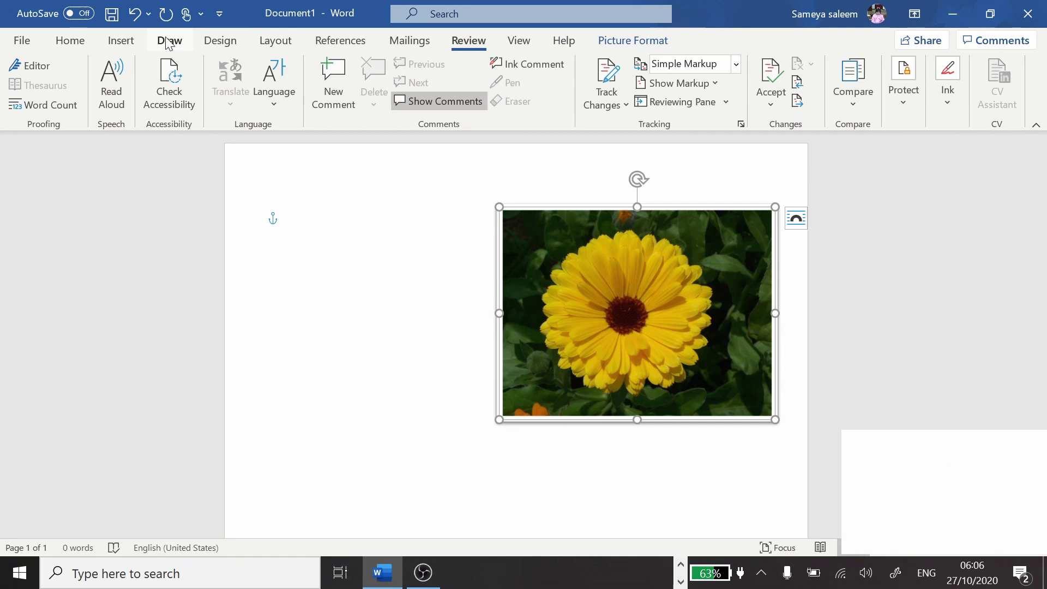
{"action": "left_click", "coordinate": [143, 40]}
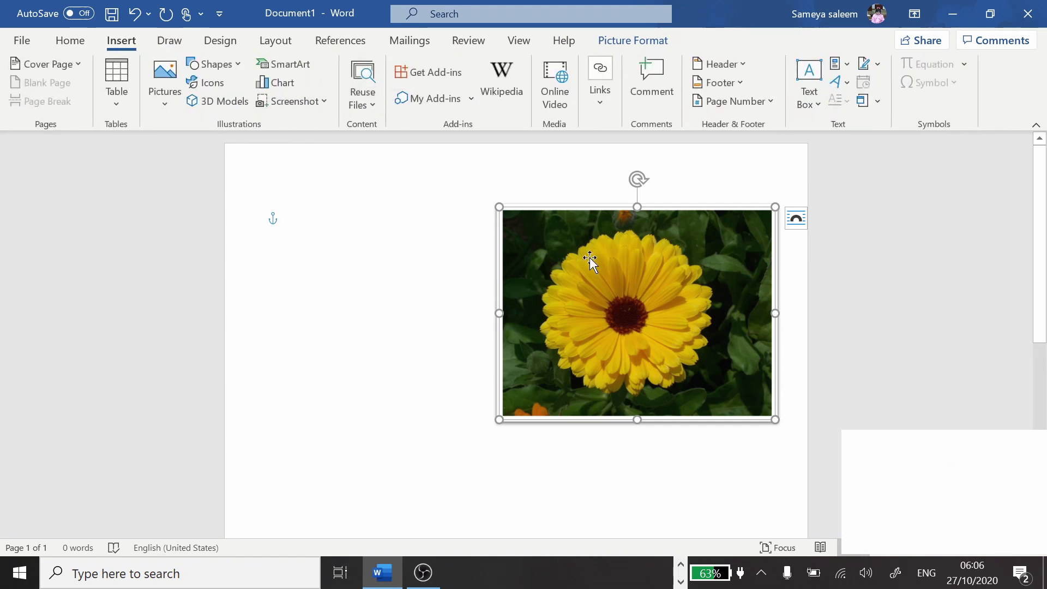
Give the flower picture a red border from the standard colors.
{"action": "left_click", "coordinate": [656, 41]}
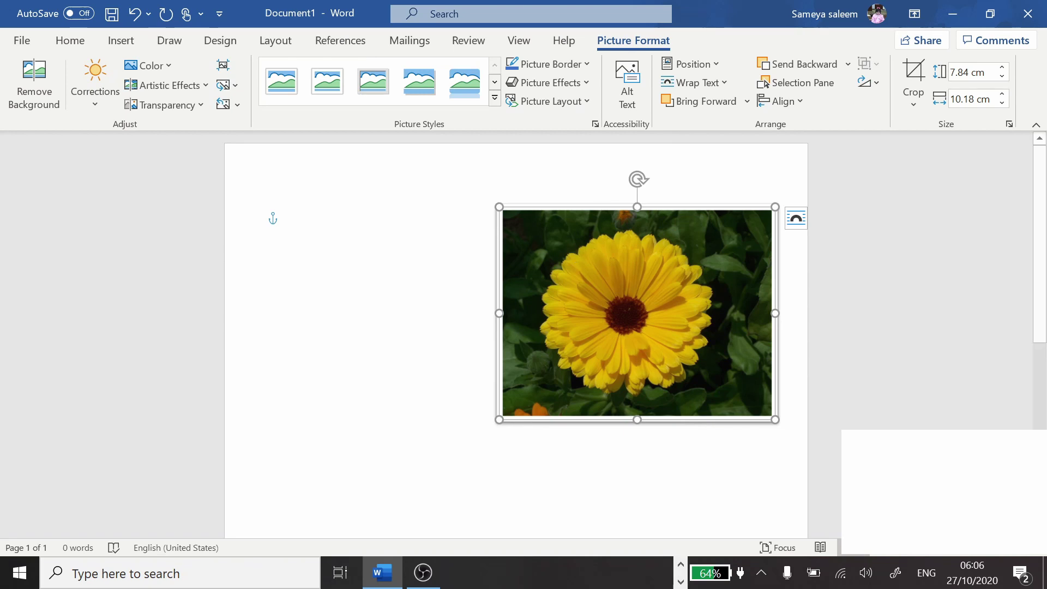
{"action": "left_click", "coordinate": [588, 64]}
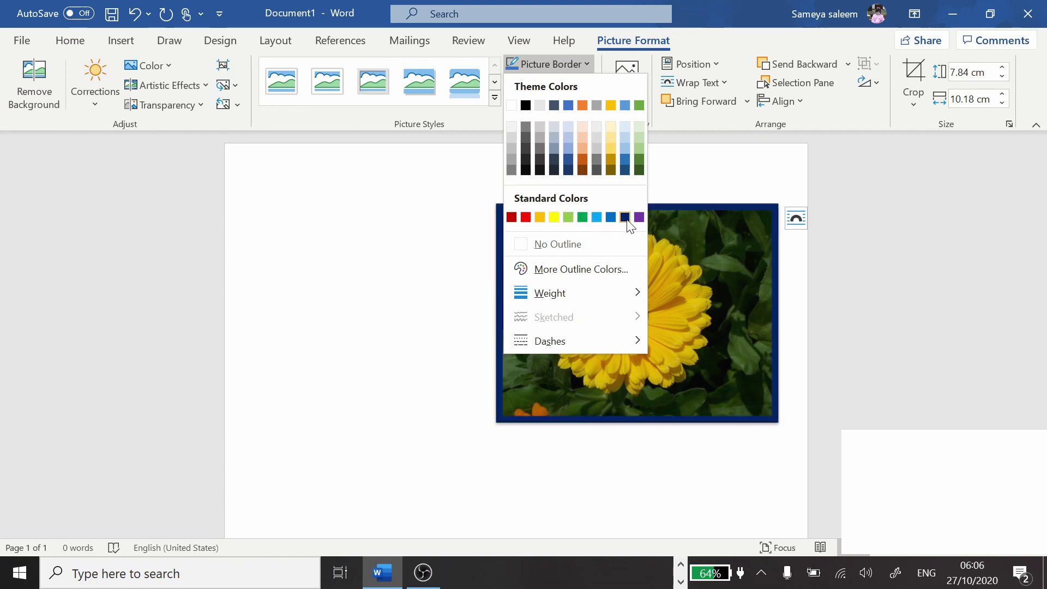
{"action": "left_click", "coordinate": [525, 218]}
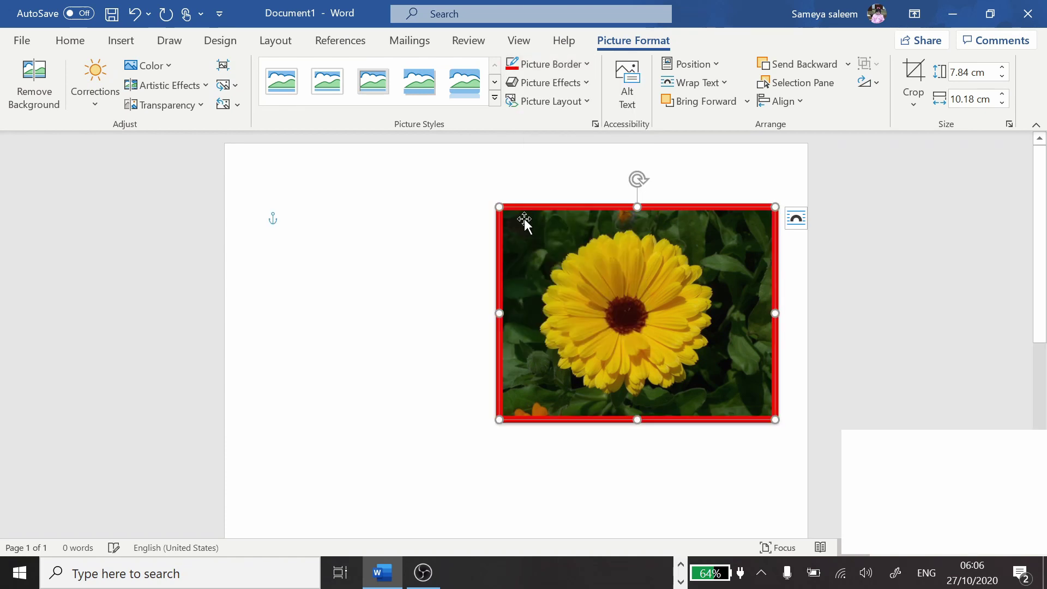
Examine the border weight choices and the detailed line settings for the flower picture, including compound type, without changing them.
{"action": "left_click", "coordinate": [581, 64]}
{"action": "mouse_move", "coordinate": [632, 304]}
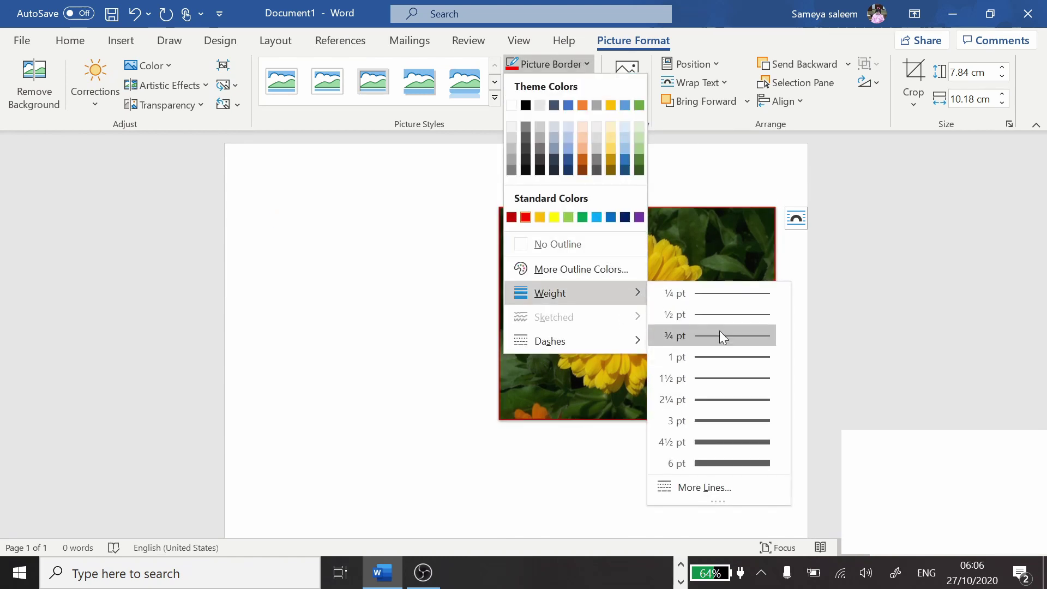
{"action": "left_click", "coordinate": [728, 483]}
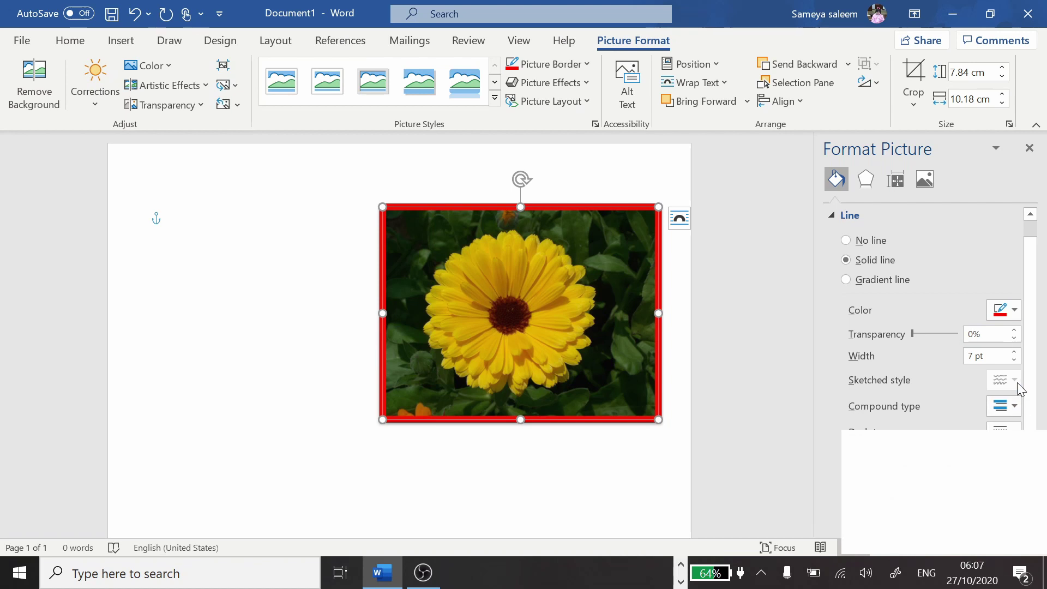
{"action": "left_click", "coordinate": [1012, 406]}
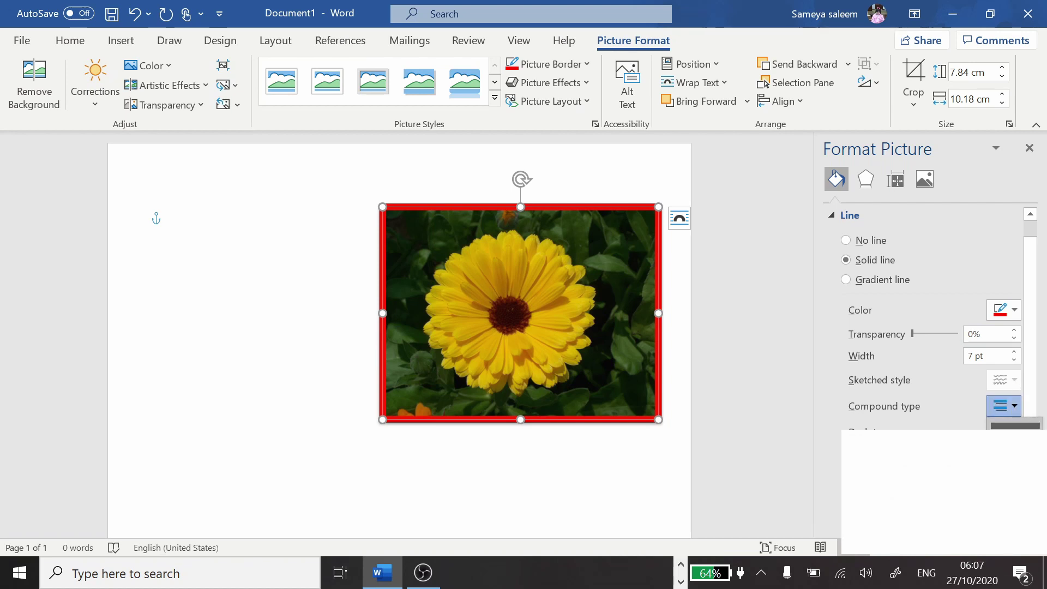
{"action": "left_click", "coordinate": [1012, 405]}
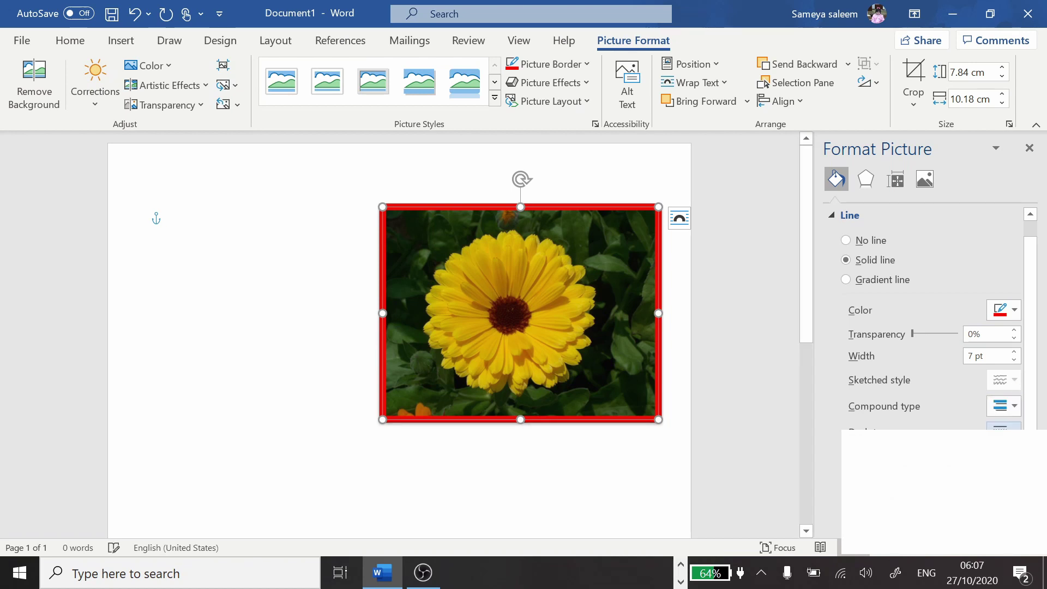
{"action": "left_click", "coordinate": [1029, 148]}
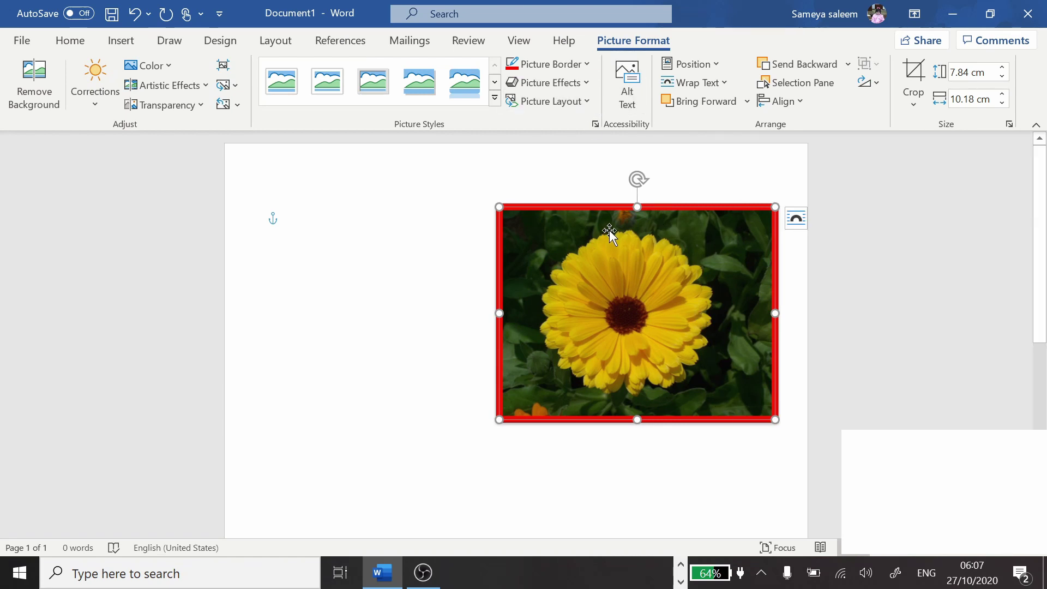
Browse the picture effect categories and apply the outer shadow offset to the bottom left to the flower picture.
{"action": "left_click", "coordinate": [586, 83]}
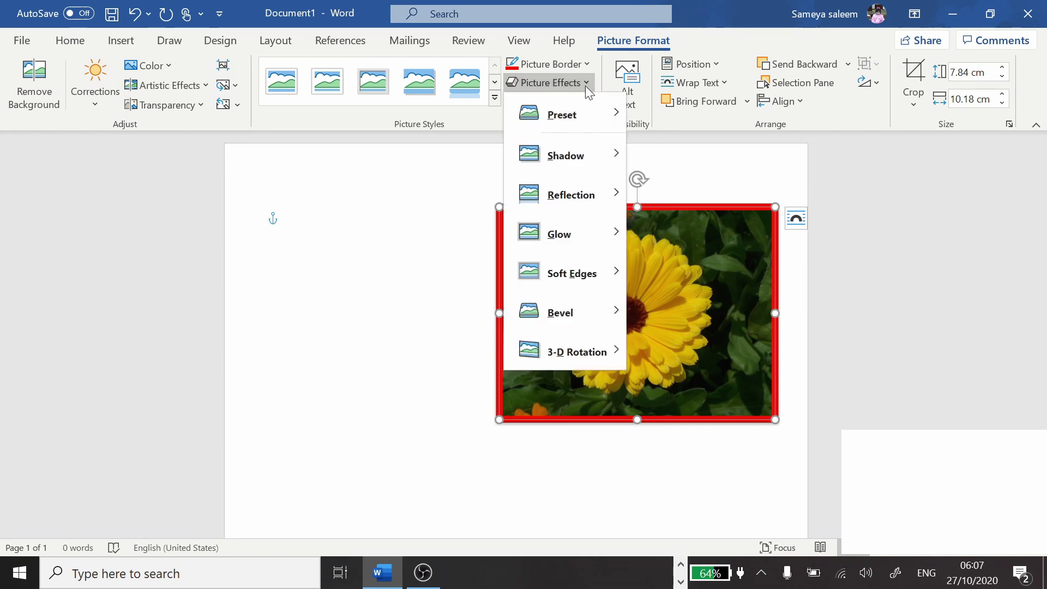
{"action": "mouse_move", "coordinate": [585, 141]}
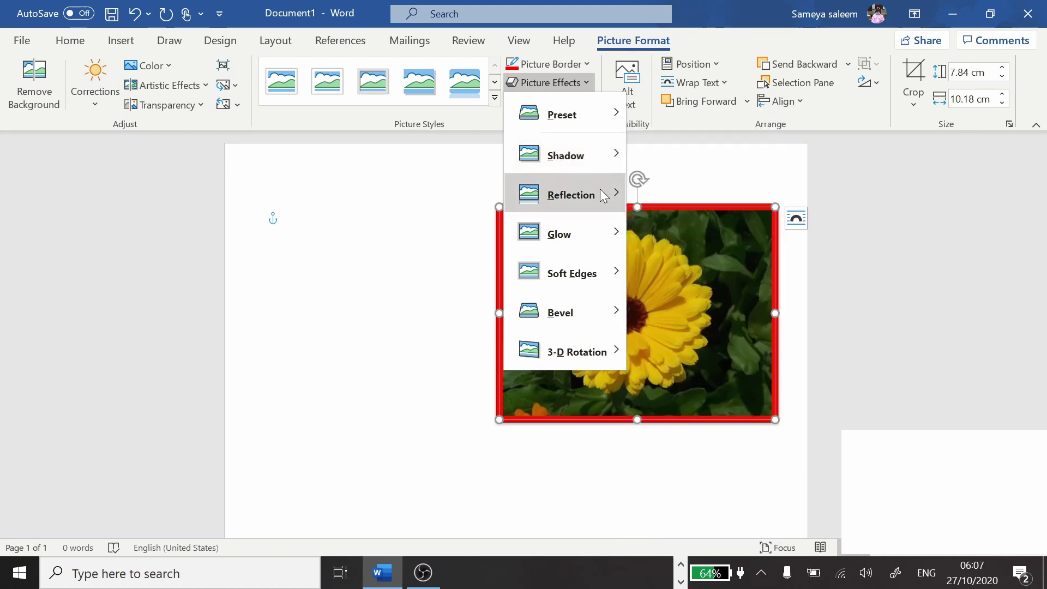
{"action": "mouse_move", "coordinate": [602, 194]}
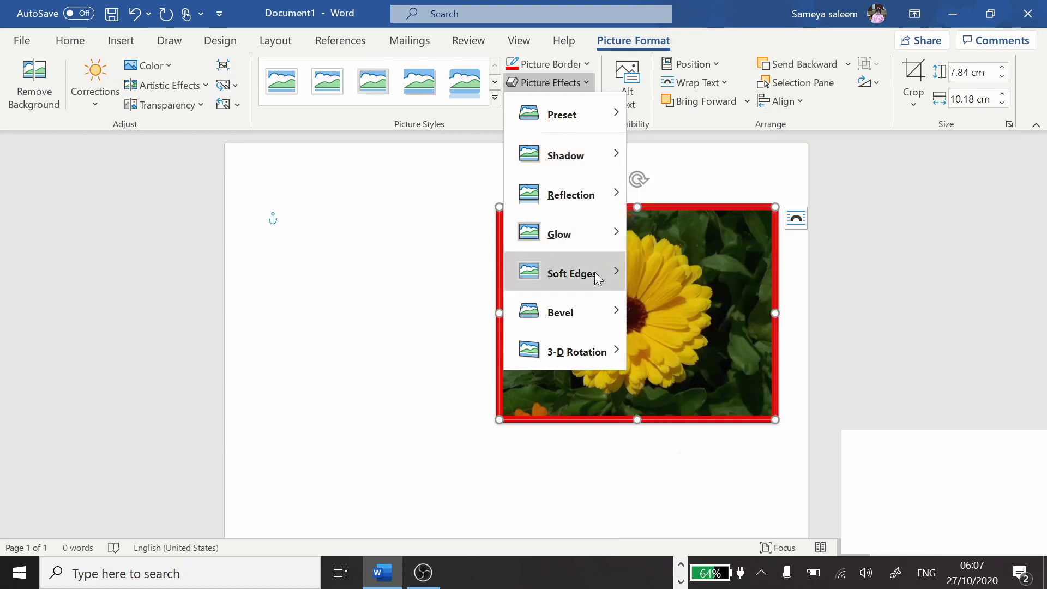
{"action": "mouse_move", "coordinate": [598, 278]}
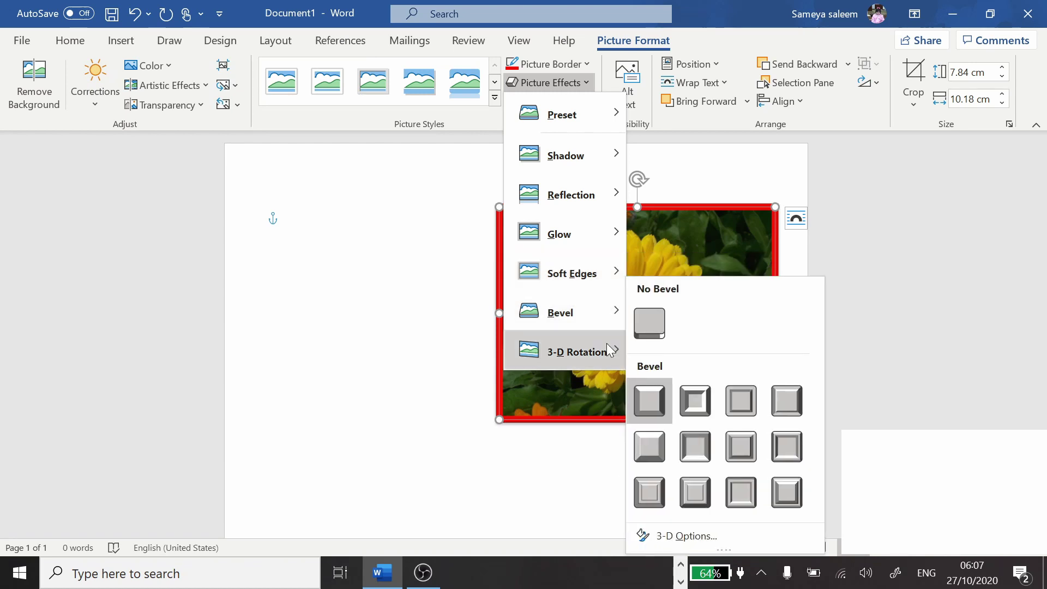
{"action": "mouse_move", "coordinate": [607, 355]}
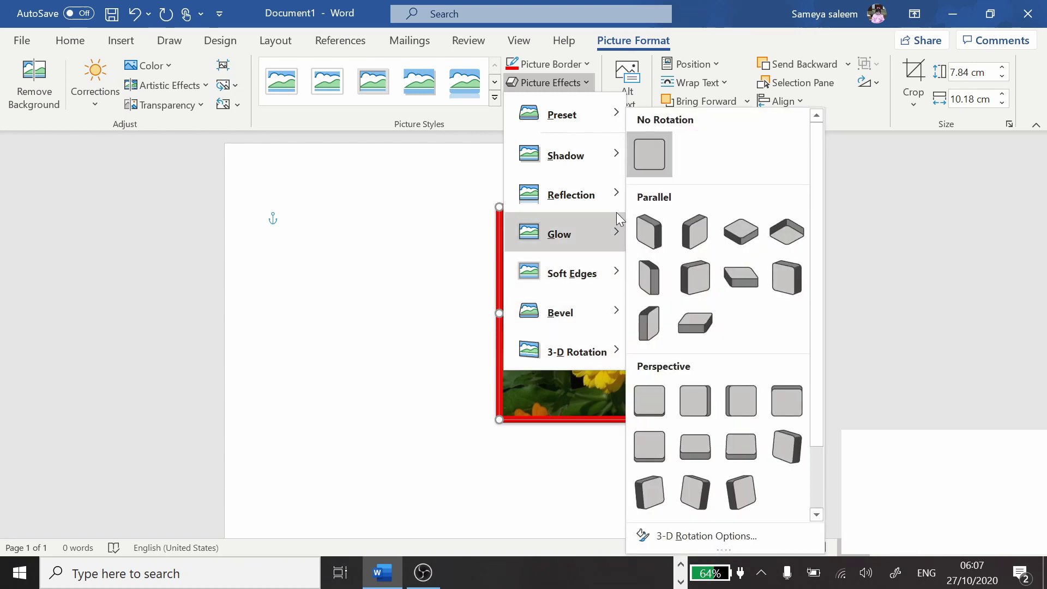
{"action": "mouse_move", "coordinate": [615, 155]}
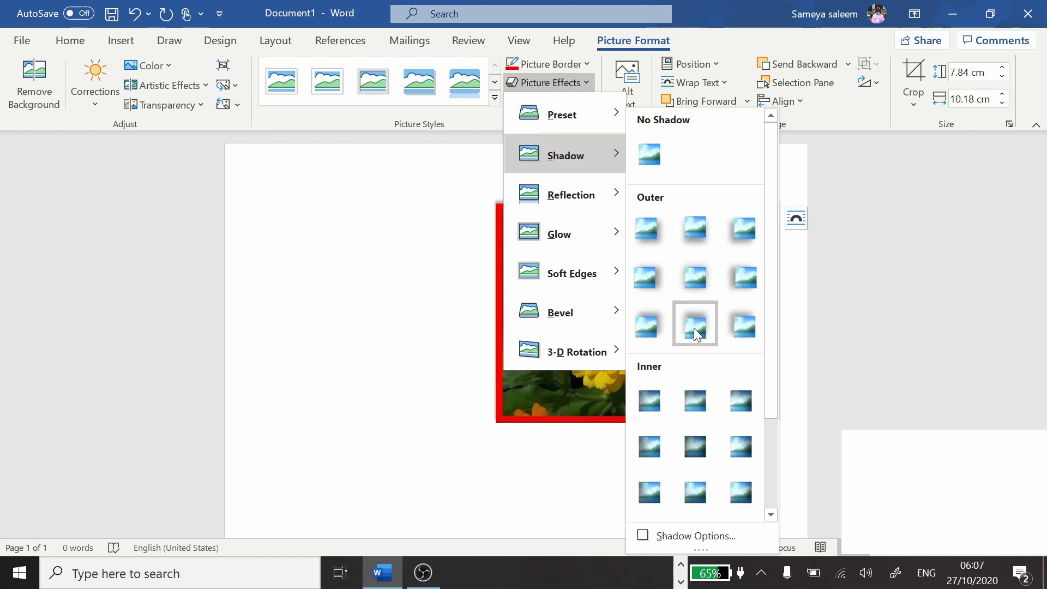
{"action": "left_click", "coordinate": [745, 229]}
{"action": "left_click", "coordinate": [473, 280]}
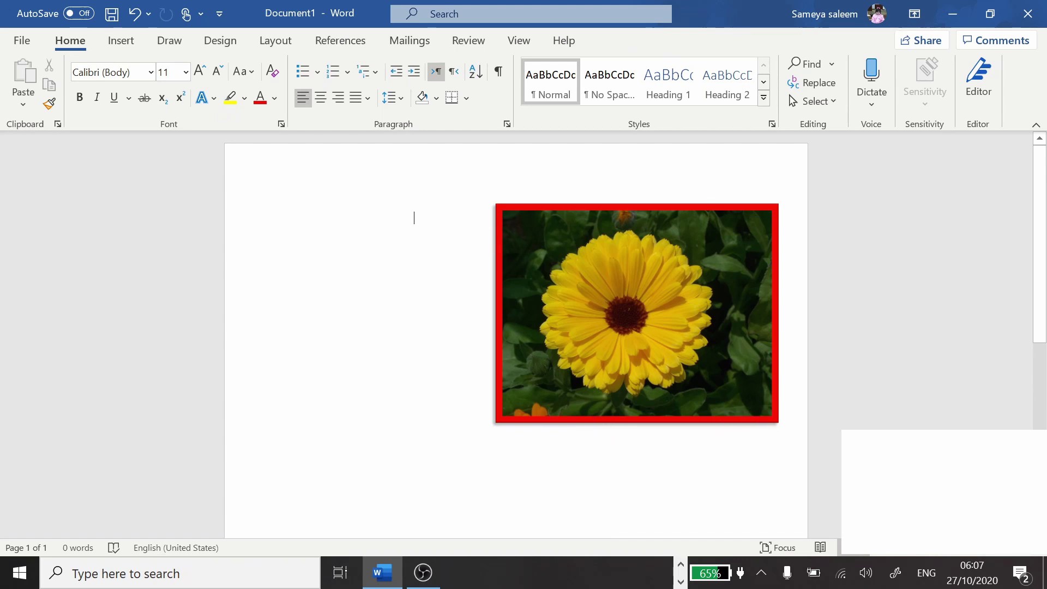
Apply the second reflection variation of the first row to the flower picture and check the reflection beneath it.
{"action": "left_click", "coordinate": [573, 344]}
{"action": "left_click", "coordinate": [579, 86]}
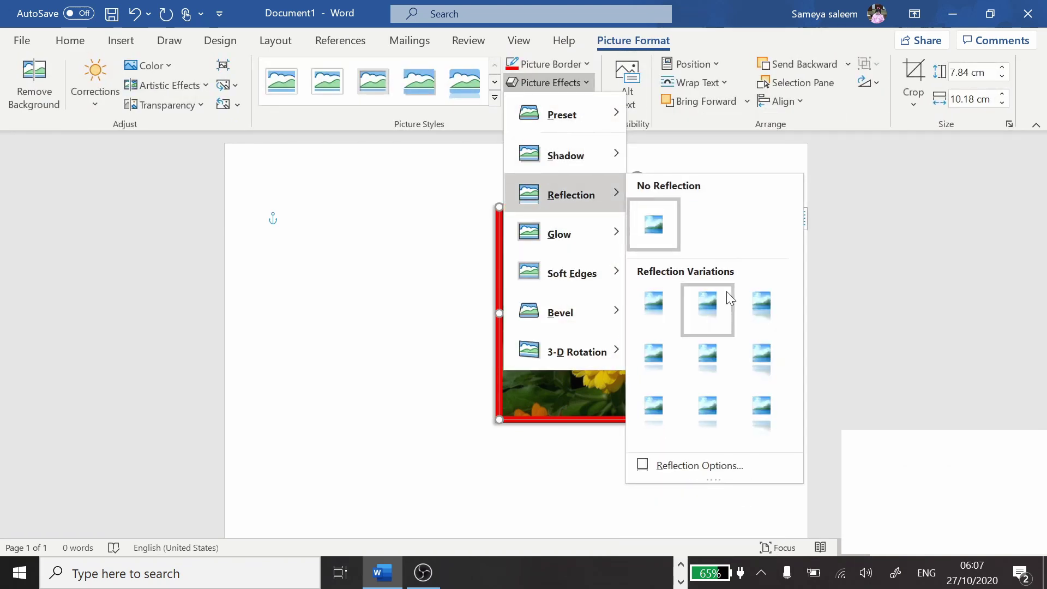
{"action": "left_click", "coordinate": [707, 304]}
{"action": "left_click", "coordinate": [358, 330]}
{"action": "scroll", "coordinate": [358, 330], "scroll_direction": "down", "scroll_amount": 5}
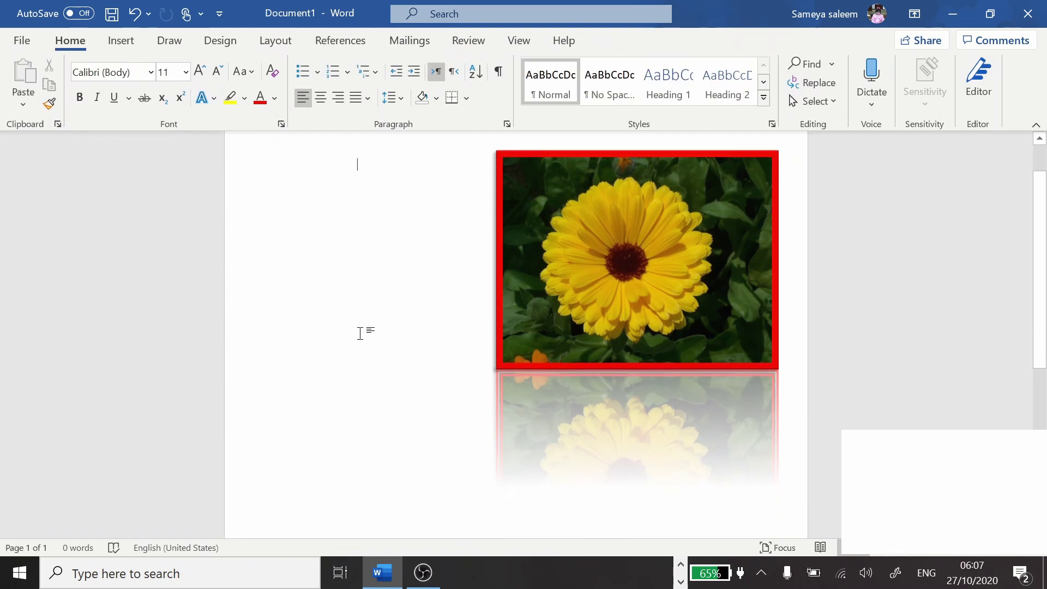
{"action": "scroll", "coordinate": [362, 334], "scroll_direction": "up", "scroll_amount": 5}
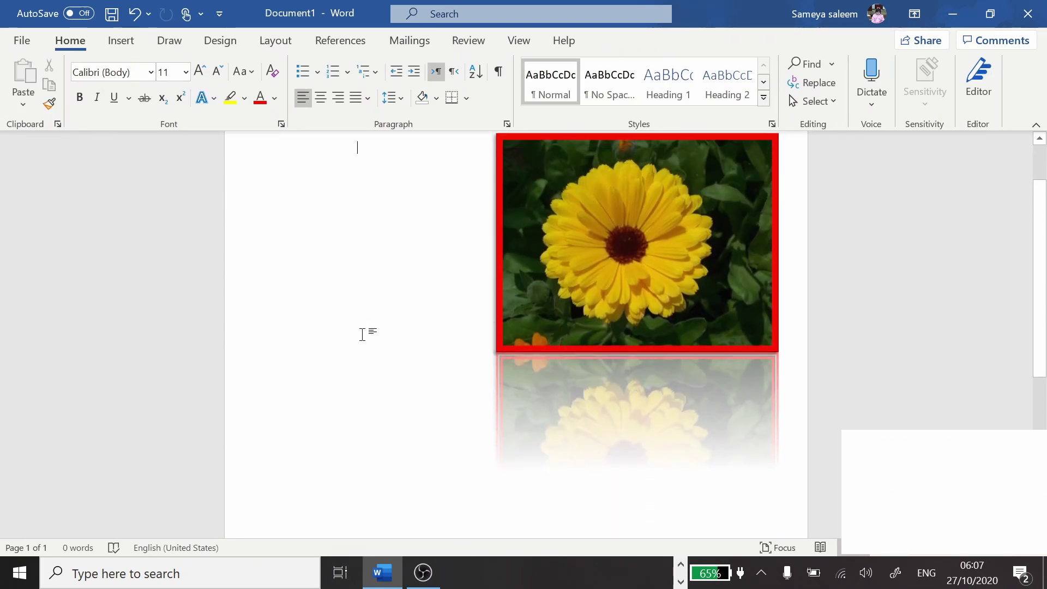
Preview the SmartArt picture layouts on the flower picture without applying any.
{"action": "left_click", "coordinate": [533, 318]}
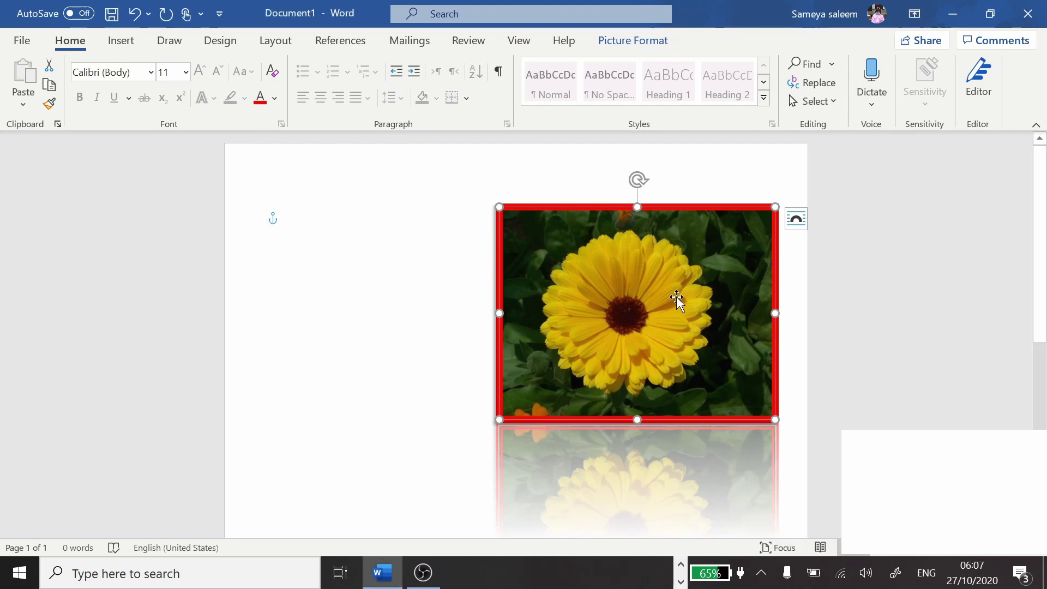
{"action": "left_click", "coordinate": [611, 41]}
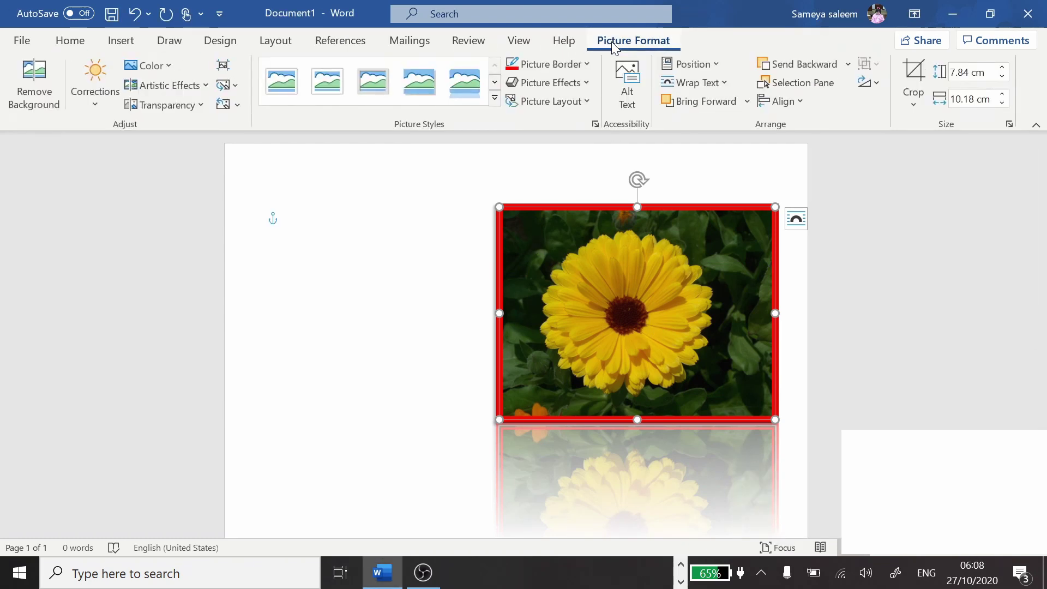
{"action": "left_click", "coordinate": [589, 100]}
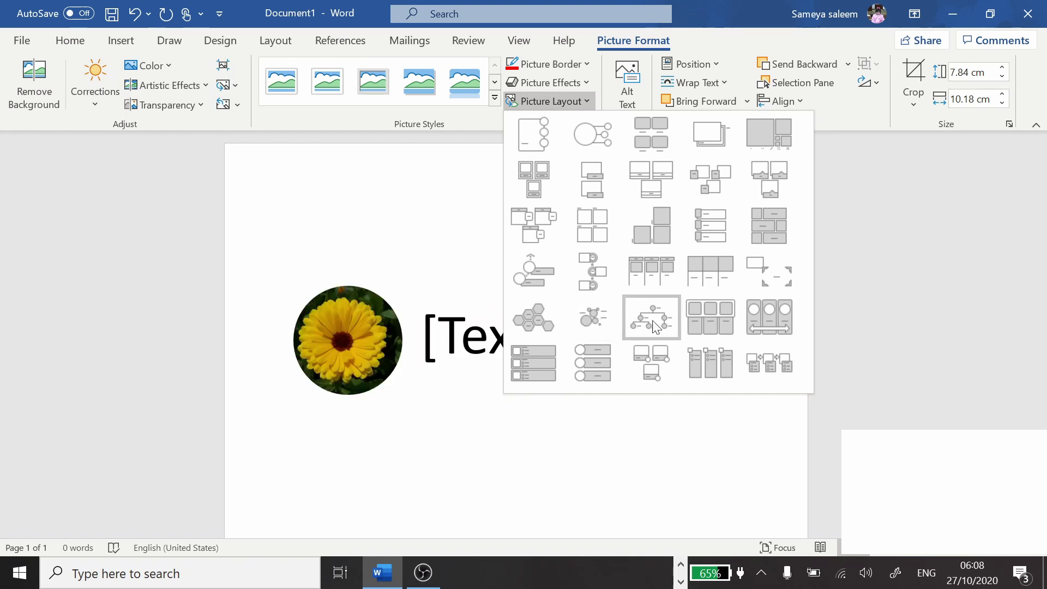
{"action": "left_click", "coordinate": [890, 313]}
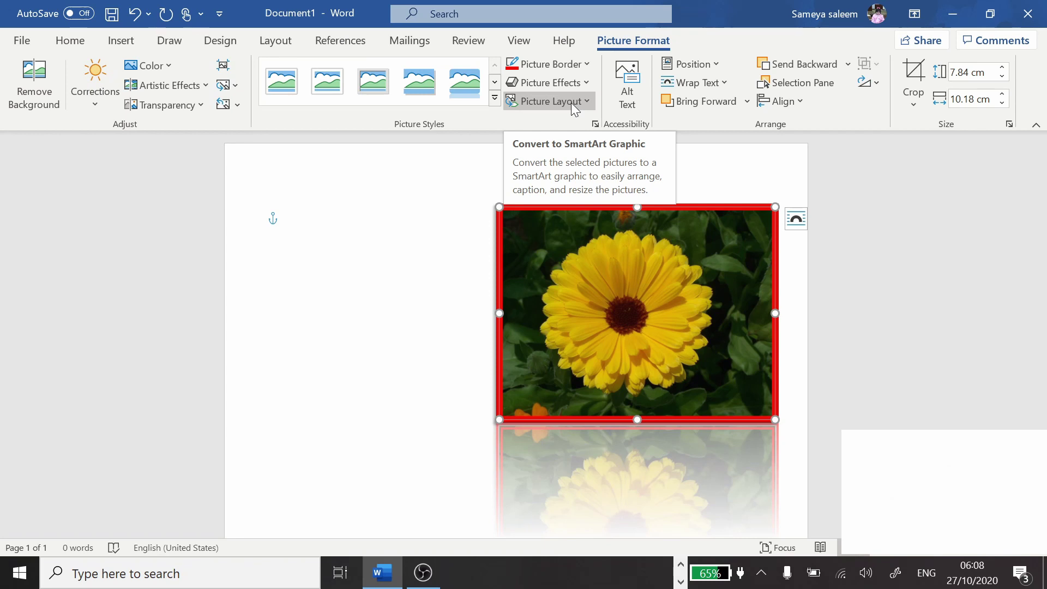
Crop the flower picture slightly from its upper-right corner to about 7.64 cm high and 10.09 cm wide.
{"action": "left_click", "coordinate": [902, 104]}
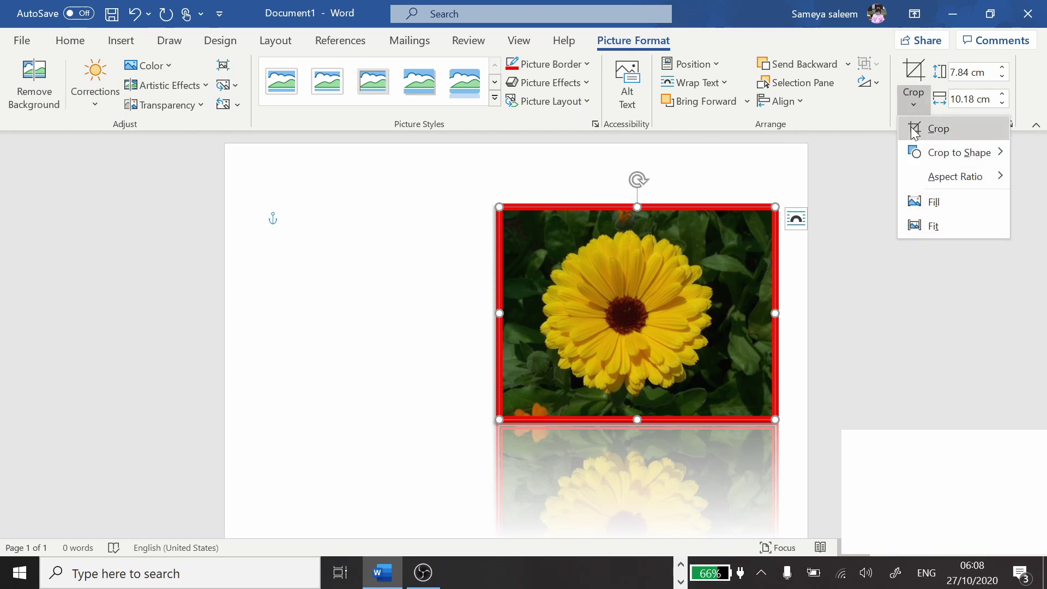
{"action": "left_click", "coordinate": [910, 127]}
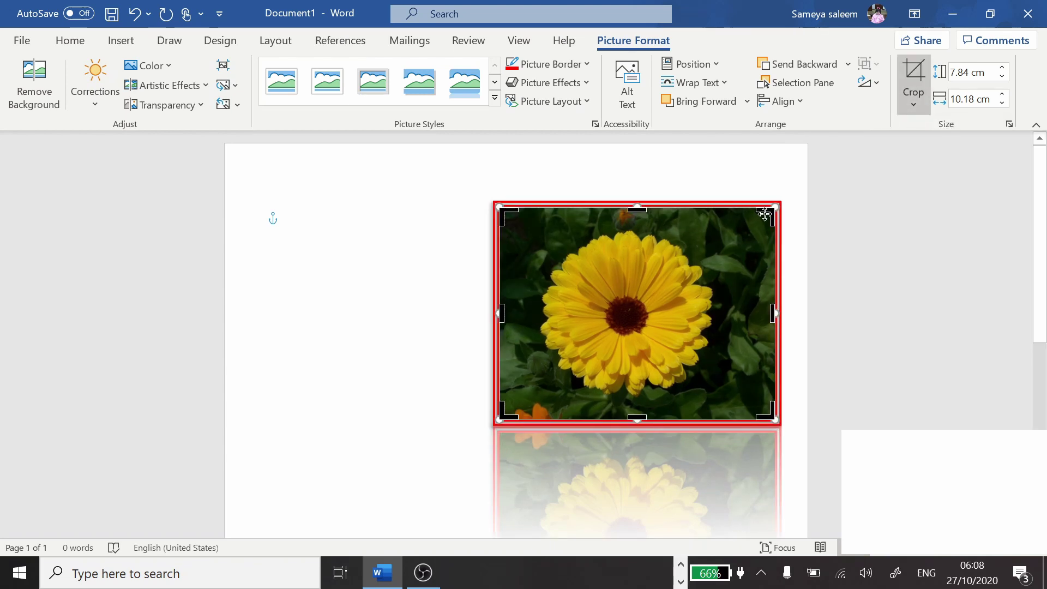
{"action": "mouse_move", "coordinate": [765, 214]}
{"action": "left_mouse_down"}
{"action": "mouse_move", "coordinate": [708, 249]}
{"action": "mouse_move", "coordinate": [768, 218]}
{"action": "left_mouse_up"}
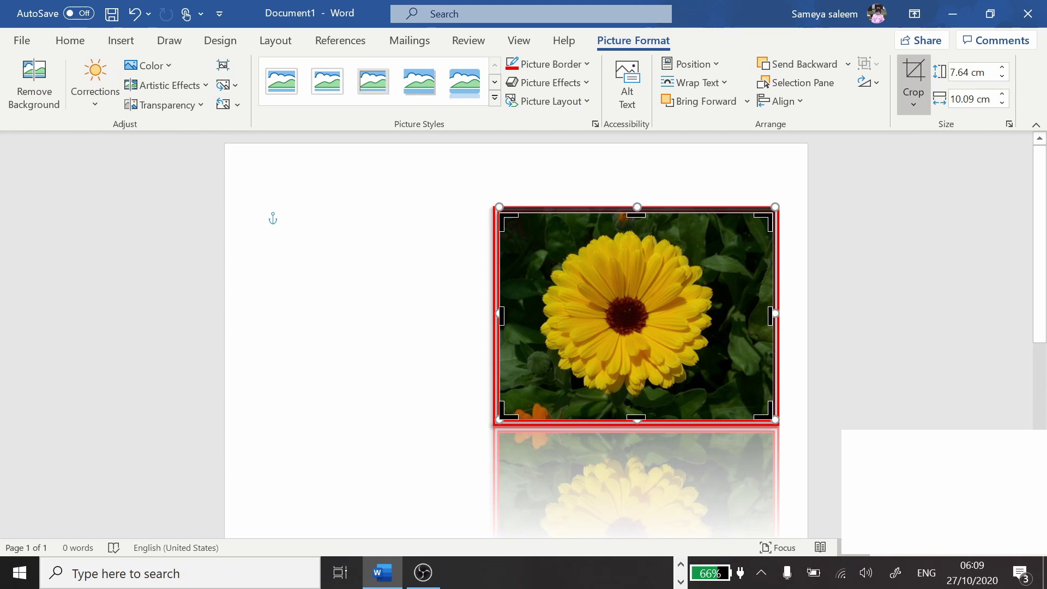
{"action": "left_click", "coordinate": [414, 217]}
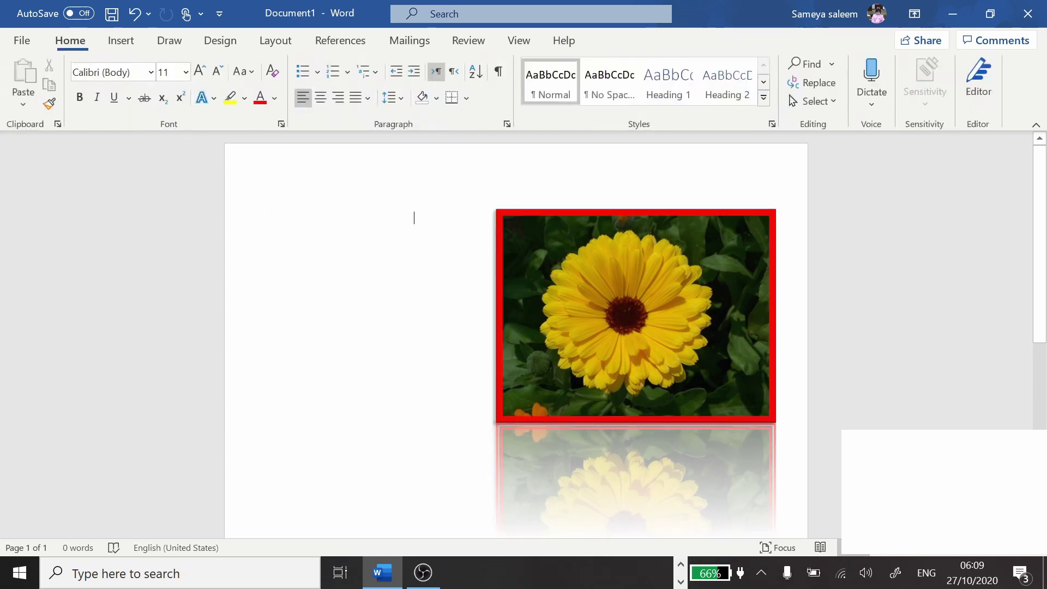
Remove the green leaf background from the flower picture, marking a spot near its upper-left corner as an area to remove.
{"action": "left_click", "coordinate": [731, 231]}
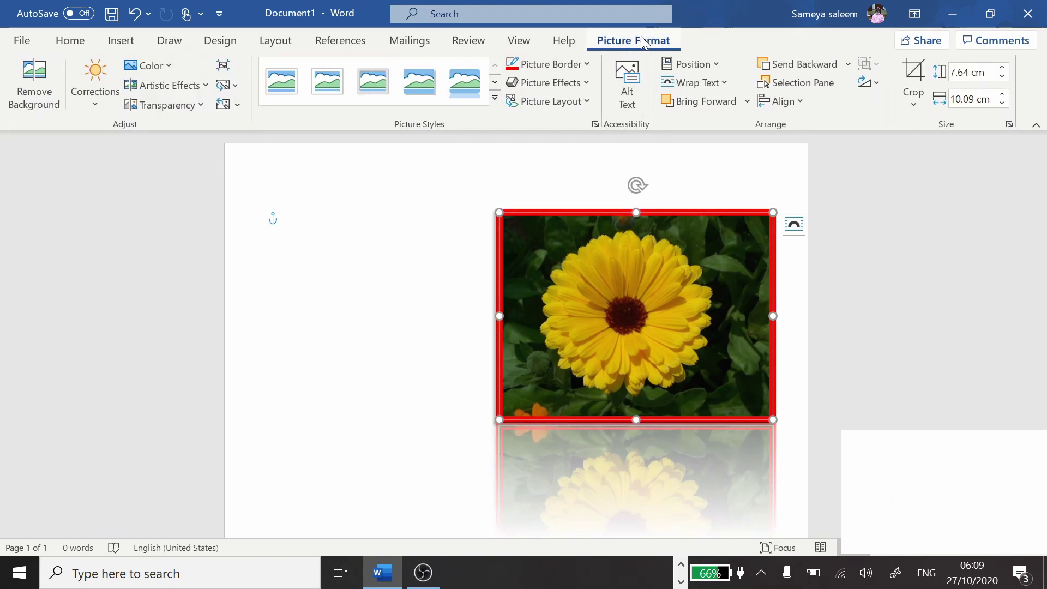
{"action": "left_click", "coordinate": [45, 92]}
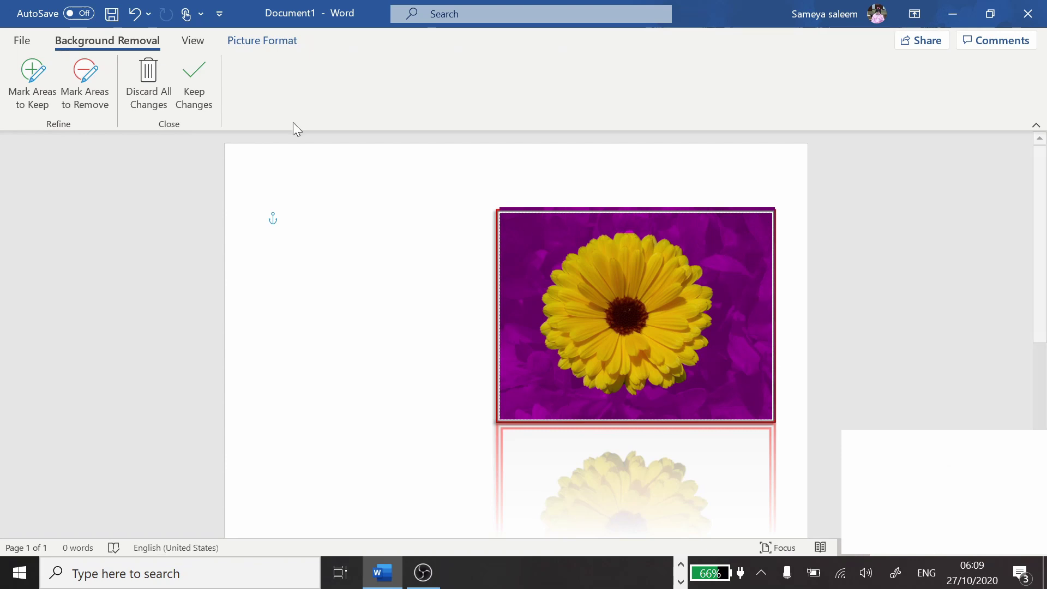
{"action": "left_click", "coordinate": [87, 77]}
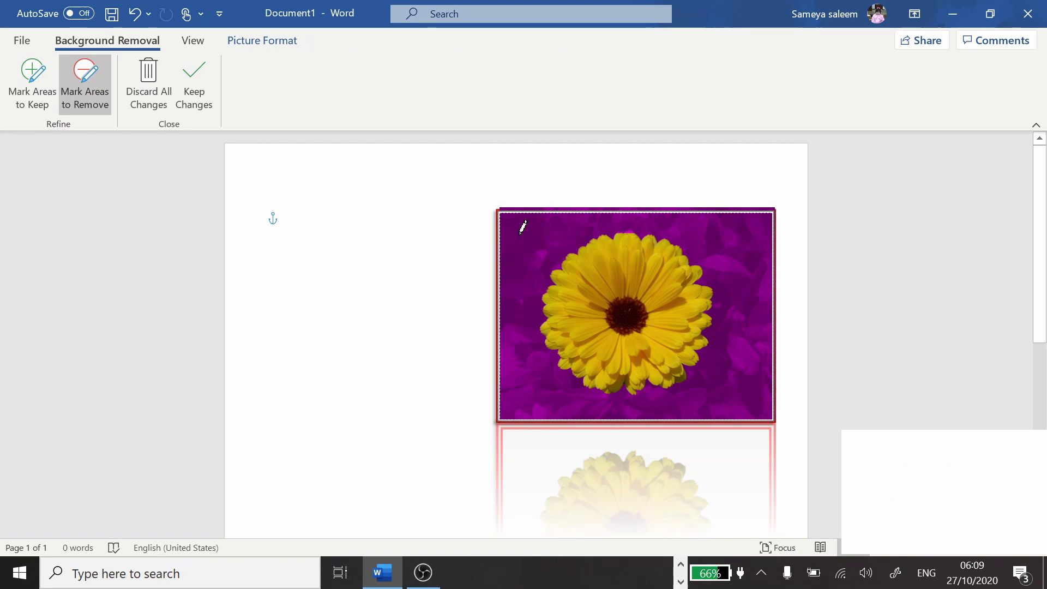
{"action": "mouse_move", "coordinate": [519, 233]}
{"action": "left_mouse_down"}
{"action": "mouse_move", "coordinate": [514, 375]}
{"action": "mouse_move", "coordinate": [584, 400]}
{"action": "mouse_move", "coordinate": [733, 406]}
{"action": "mouse_move", "coordinate": [746, 349]}
{"action": "mouse_move", "coordinate": [741, 221]}
{"action": "mouse_move", "coordinate": [517, 227]}
{"action": "left_mouse_up"}
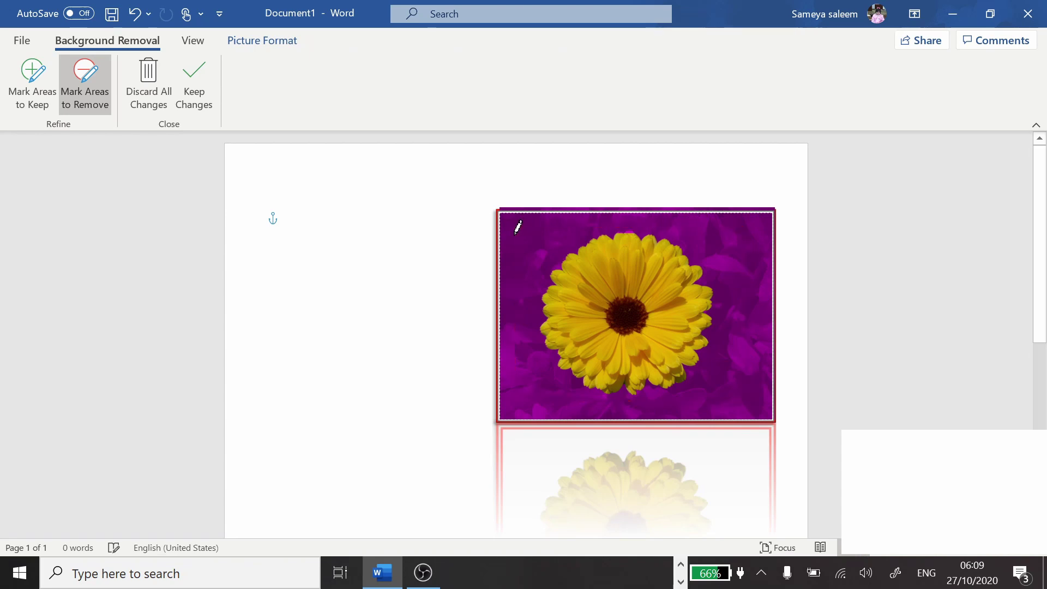
{"action": "left_click", "coordinate": [432, 262]}
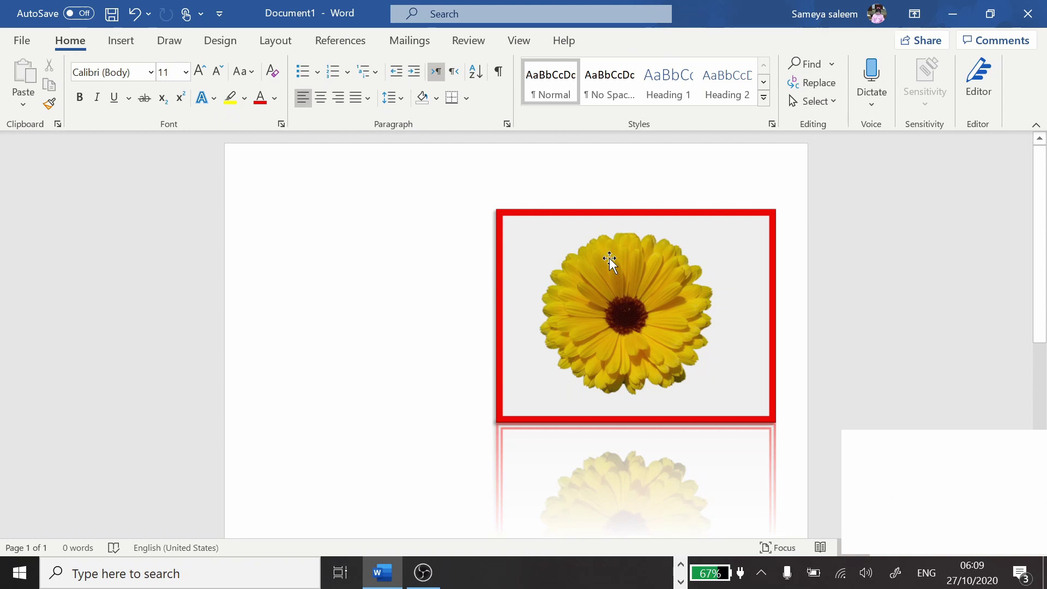
Reopen background removal on the flower picture, try the option for marking areas to keep, and leave without marking anything.
{"action": "left_click", "coordinate": [724, 250]}
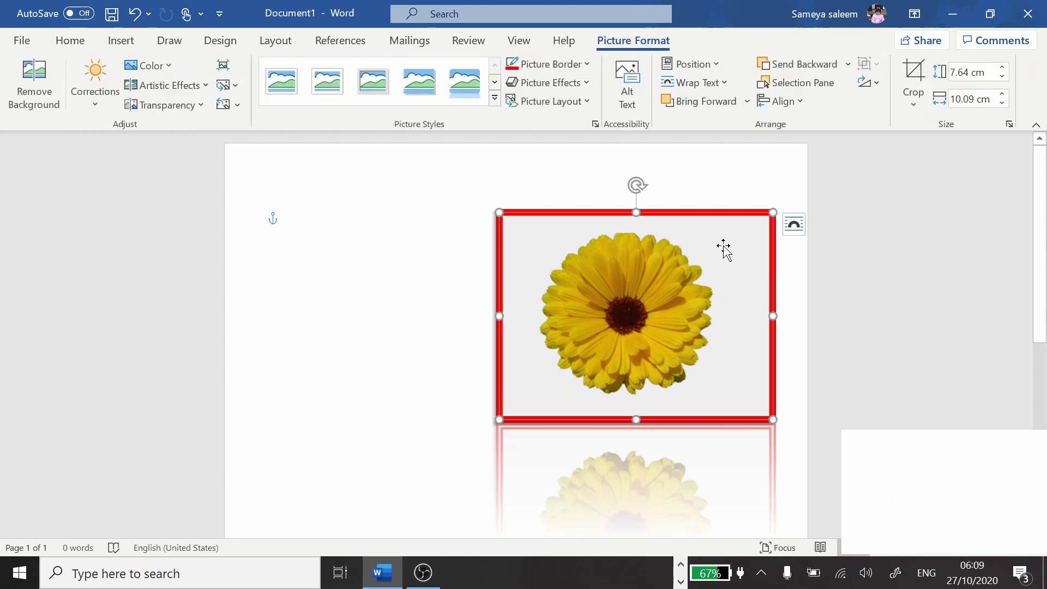
{"action": "left_click", "coordinate": [42, 94]}
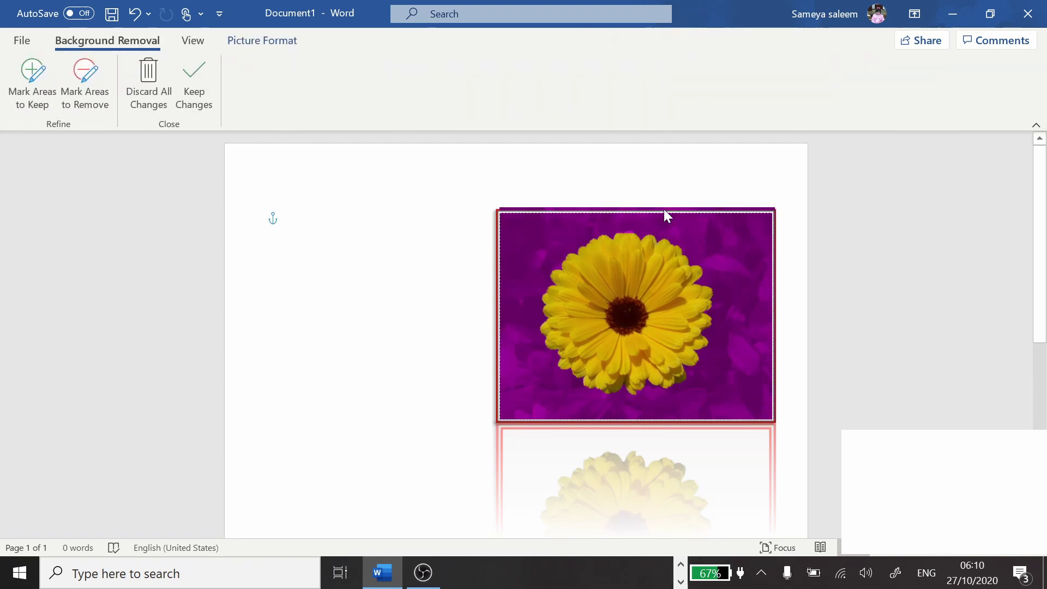
{"action": "left_click", "coordinate": [33, 81]}
{"action": "left_click", "coordinate": [493, 235]}
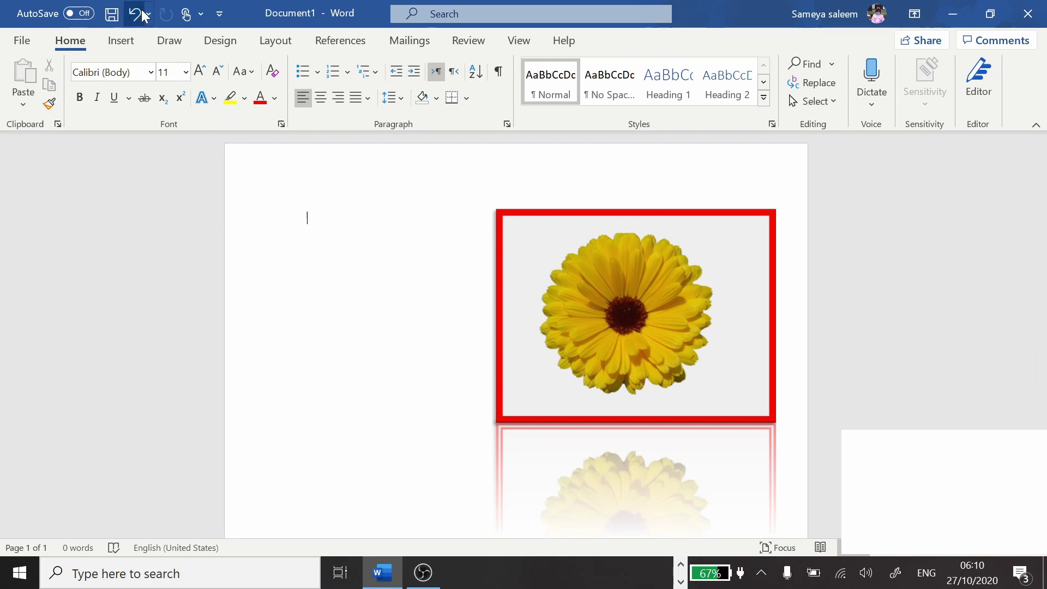
{"action": "left_click", "coordinate": [656, 218]}
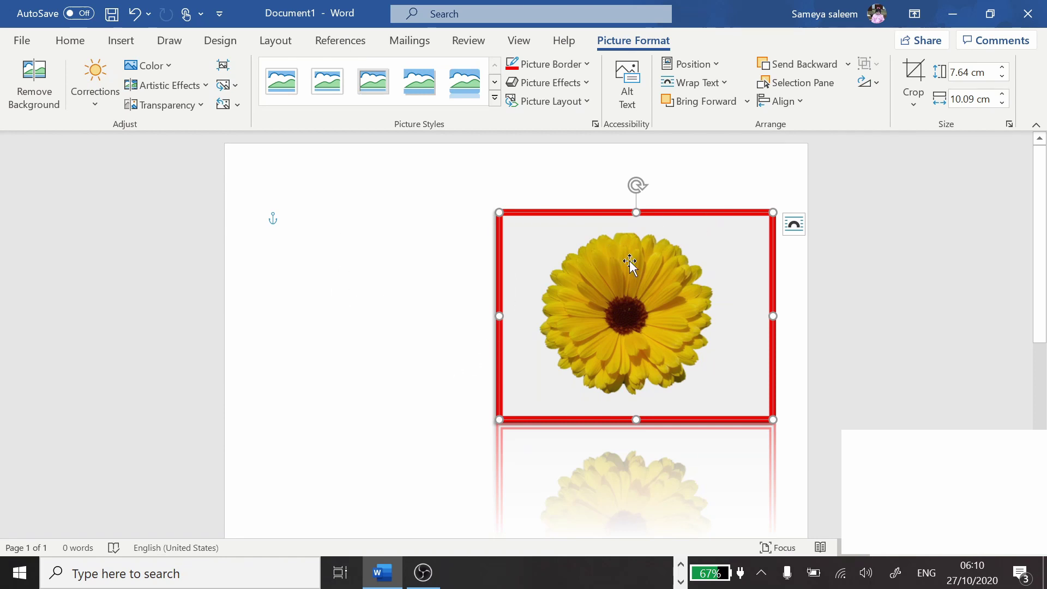
Try the middle-center, bottom-right, top-center and top-left text-wrapping positions on the flower picture.
{"action": "left_click", "coordinate": [711, 65]}
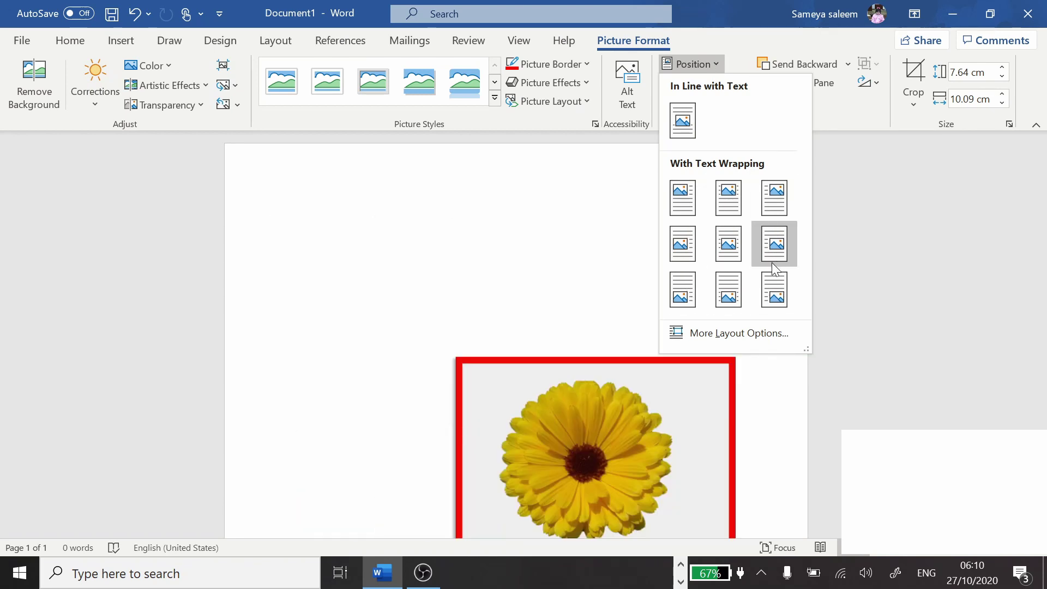
{"action": "left_click", "coordinate": [728, 248]}
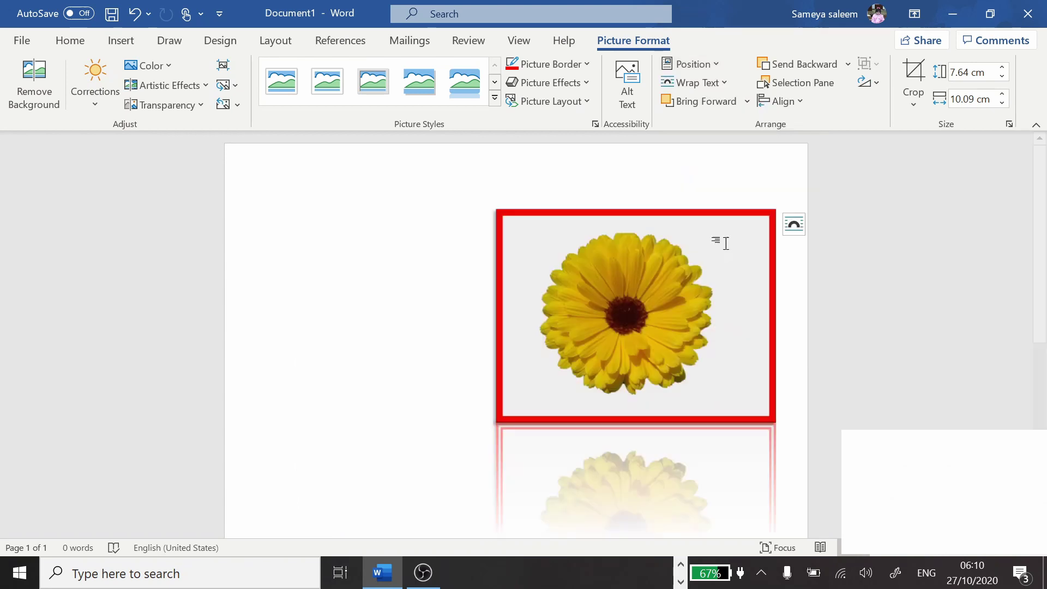
{"action": "left_click", "coordinate": [715, 63]}
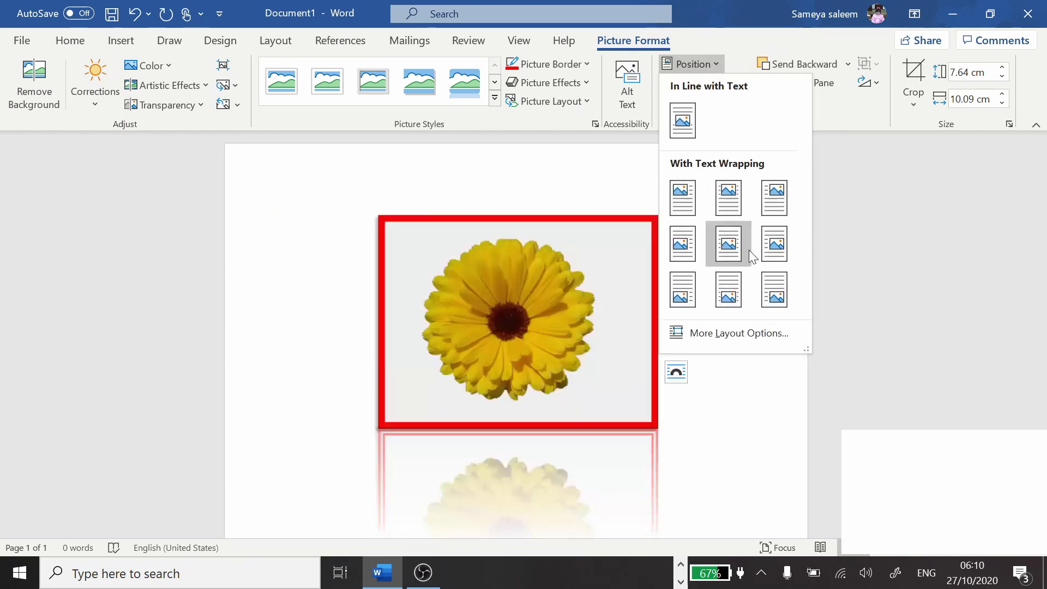
{"action": "left_click", "coordinate": [774, 287]}
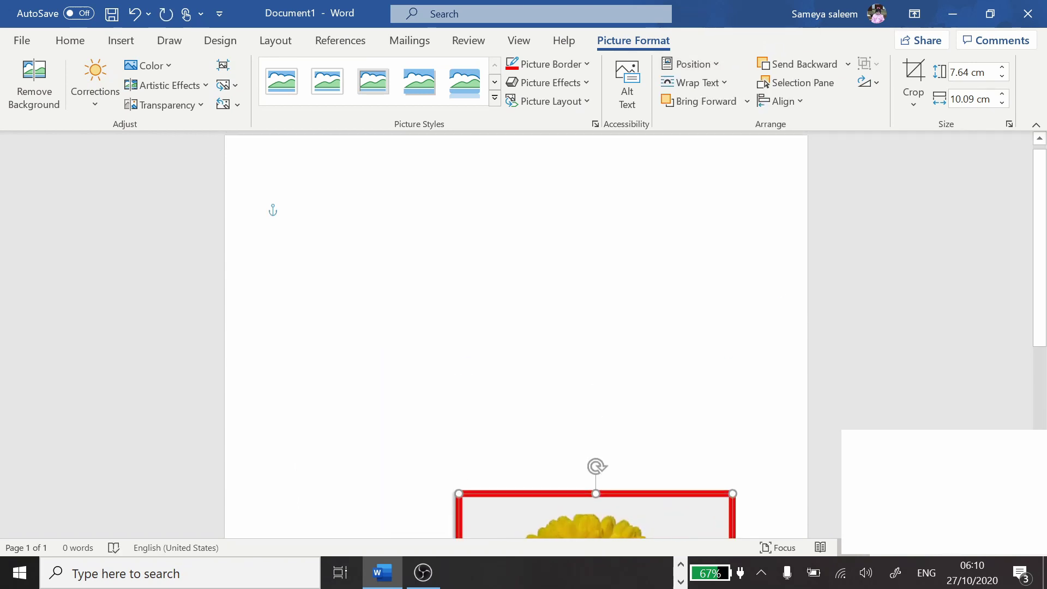
{"action": "left_click", "coordinate": [692, 63]}
{"action": "key", "text": "Escape"}
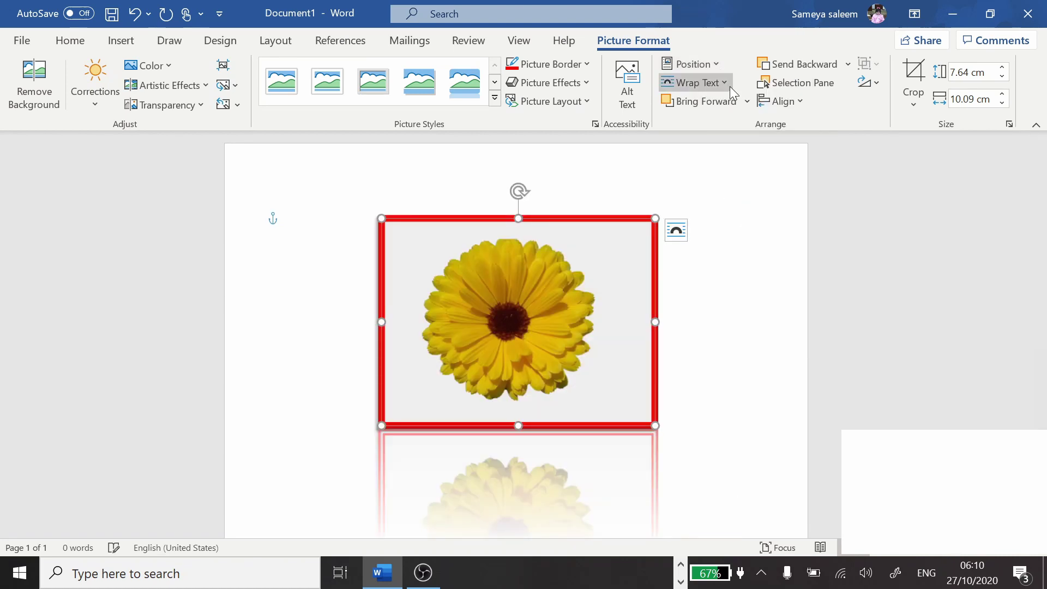
{"action": "left_click", "coordinate": [714, 62]}
{"action": "left_click", "coordinate": [686, 202]}
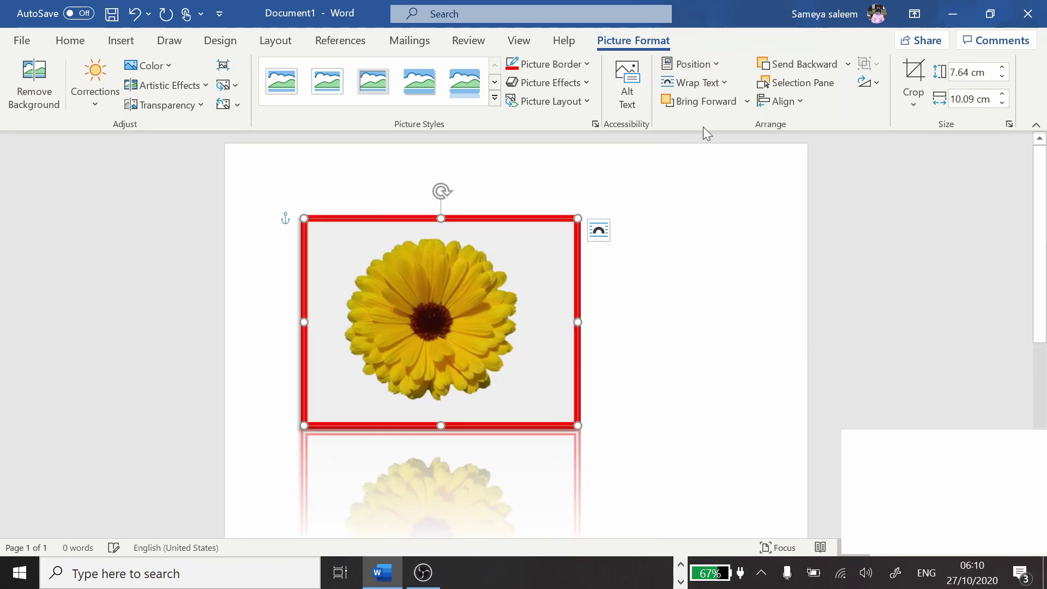
Position the flower picture at the page's top right with text wrapping and shrink it to about 4.8 cm high by 6.33 cm wide.
{"action": "left_click", "coordinate": [693, 63]}
{"action": "left_click", "coordinate": [774, 197]}
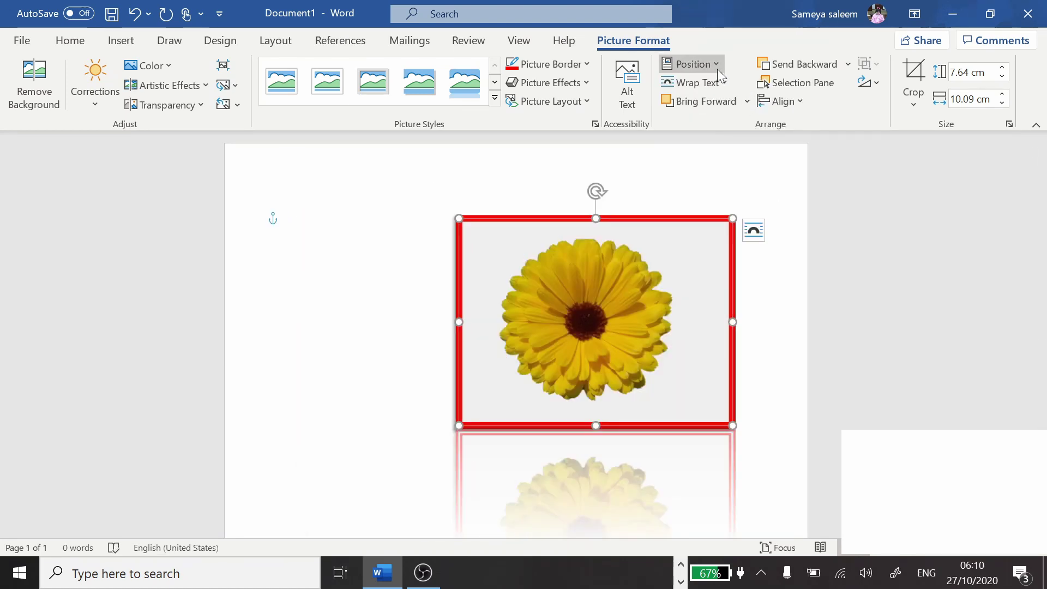
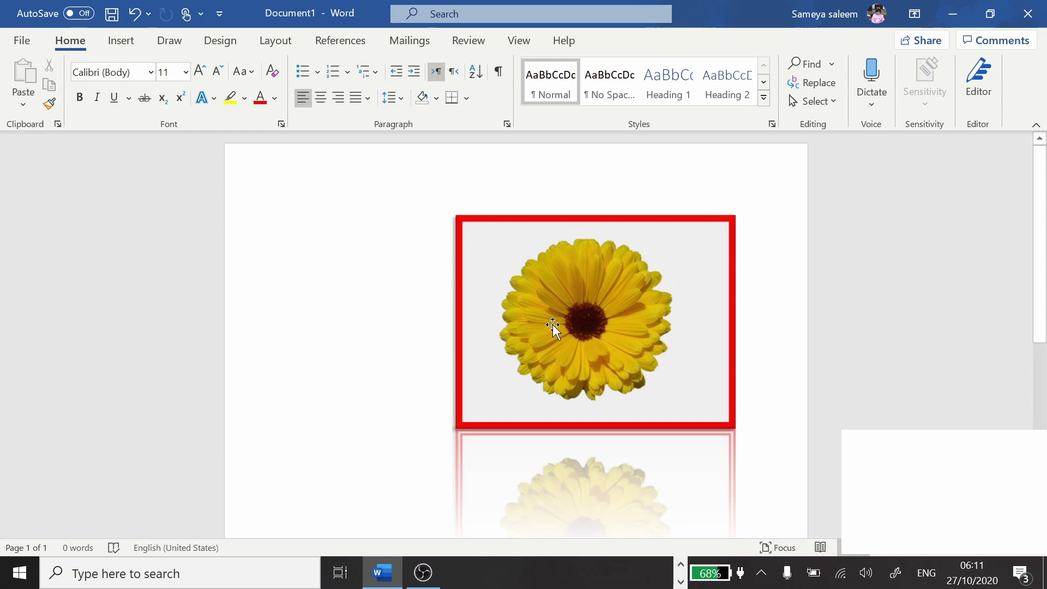
{"action": "left_click", "coordinate": [523, 303]}
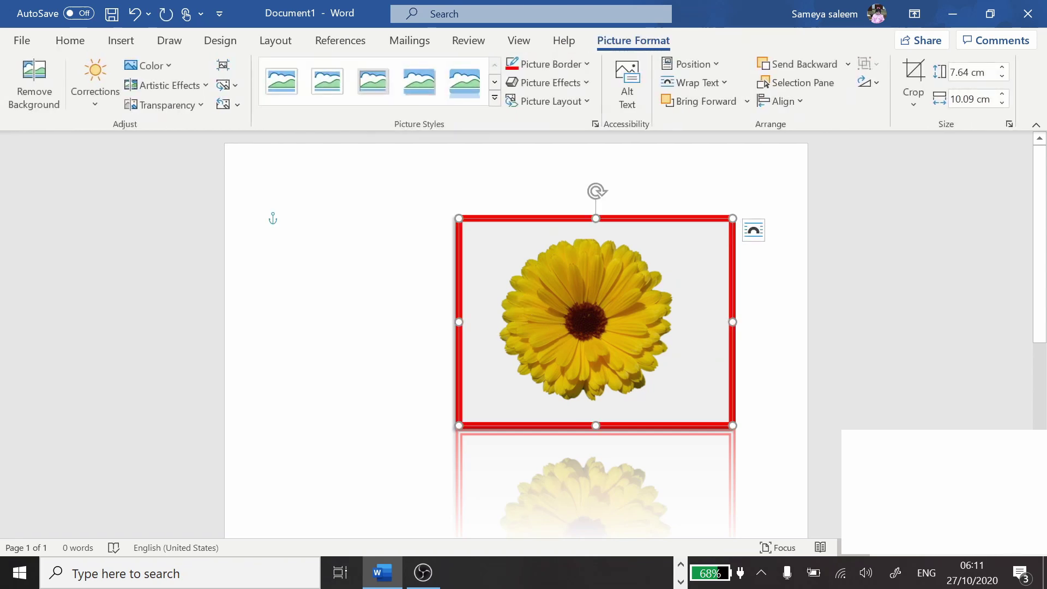
{"action": "left_click_drag", "start_coordinate": [460, 219], "coordinate": [635, 157]}
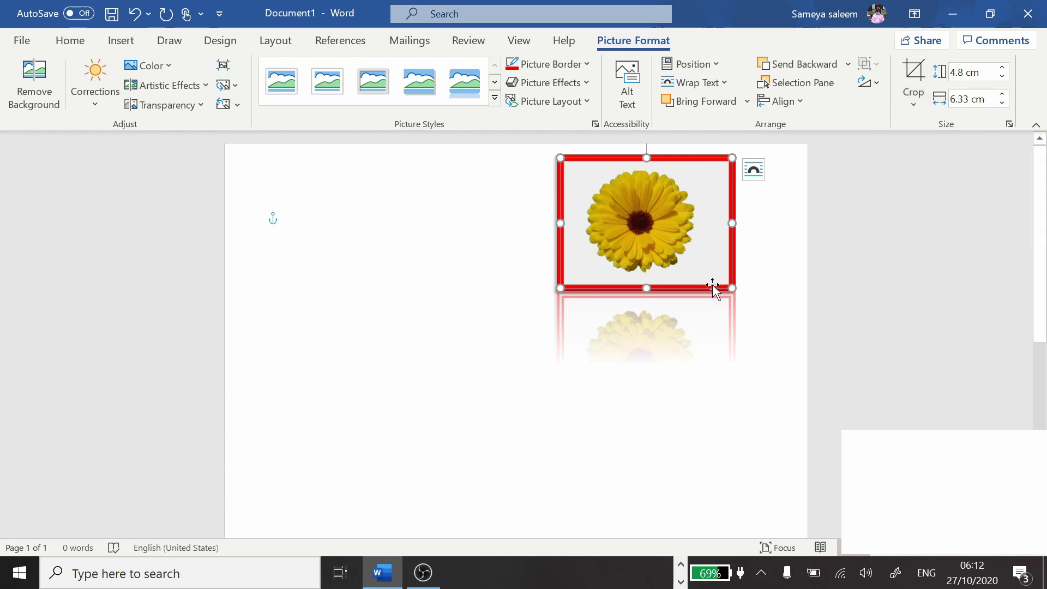
{"action": "left_click", "coordinate": [752, 467]}
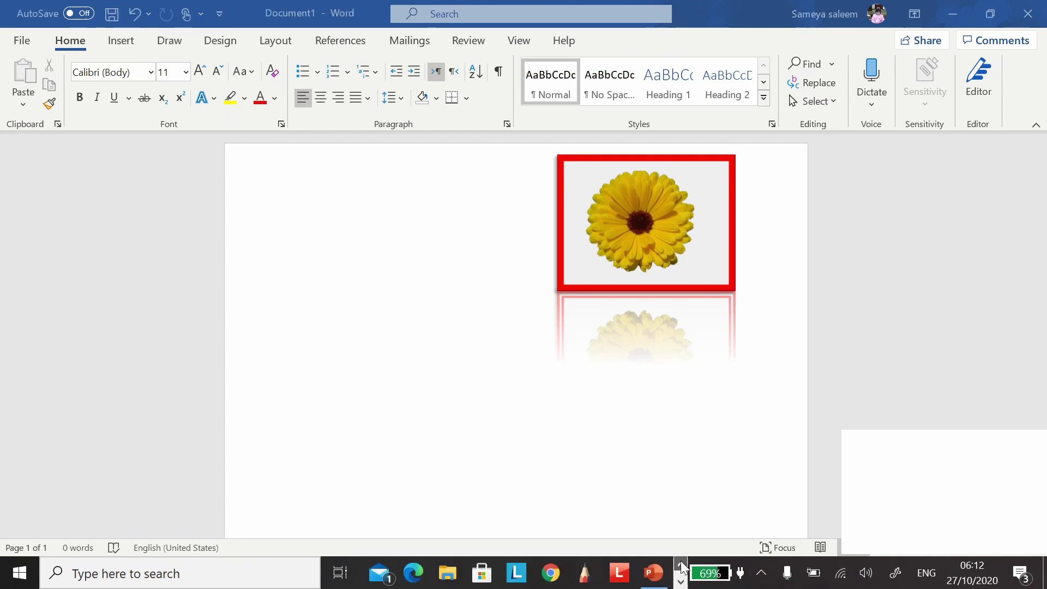
Switch to the PowerPoint lesson, present it from the "Adjusting your picture" slide, advance to "Inserting shapes", and end the show.
{"action": "left_click", "coordinate": [654, 572]}
{"action": "left_click", "coordinate": [869, 548]}
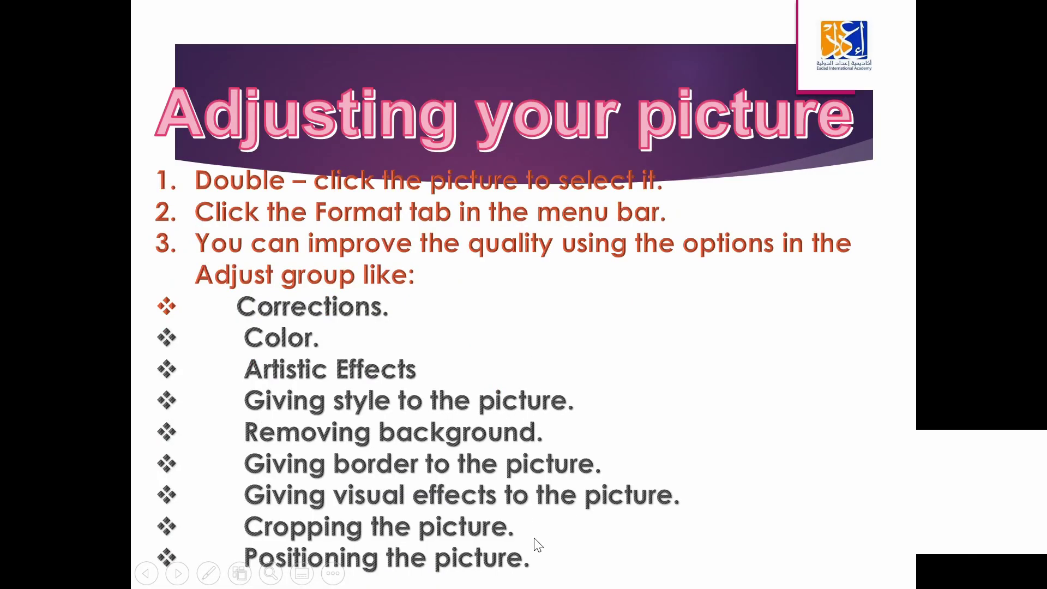
{"action": "left_click", "coordinate": [534, 538]}
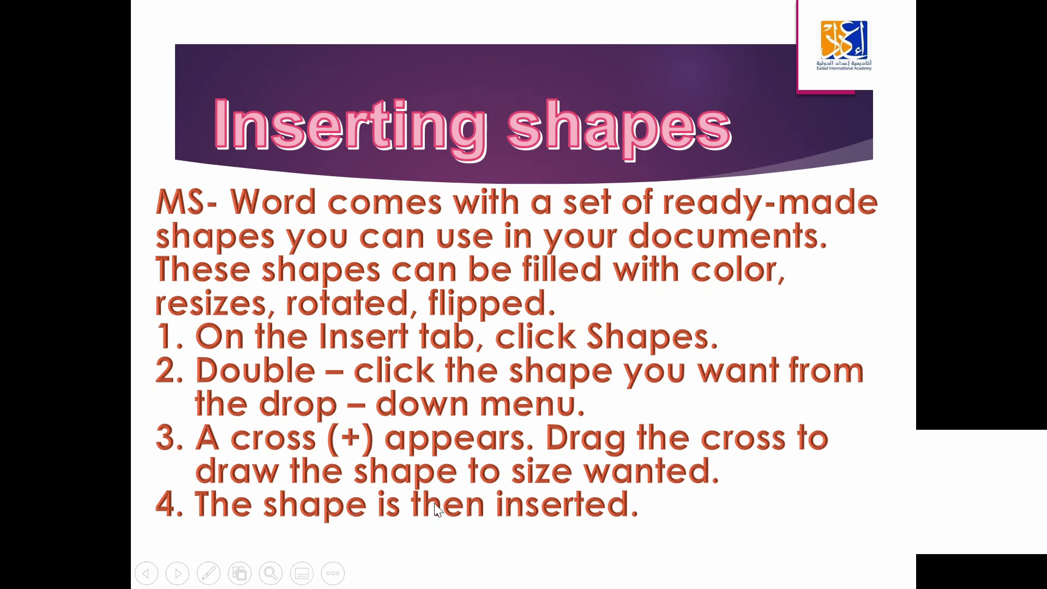
{"action": "key", "text": "Escape"}
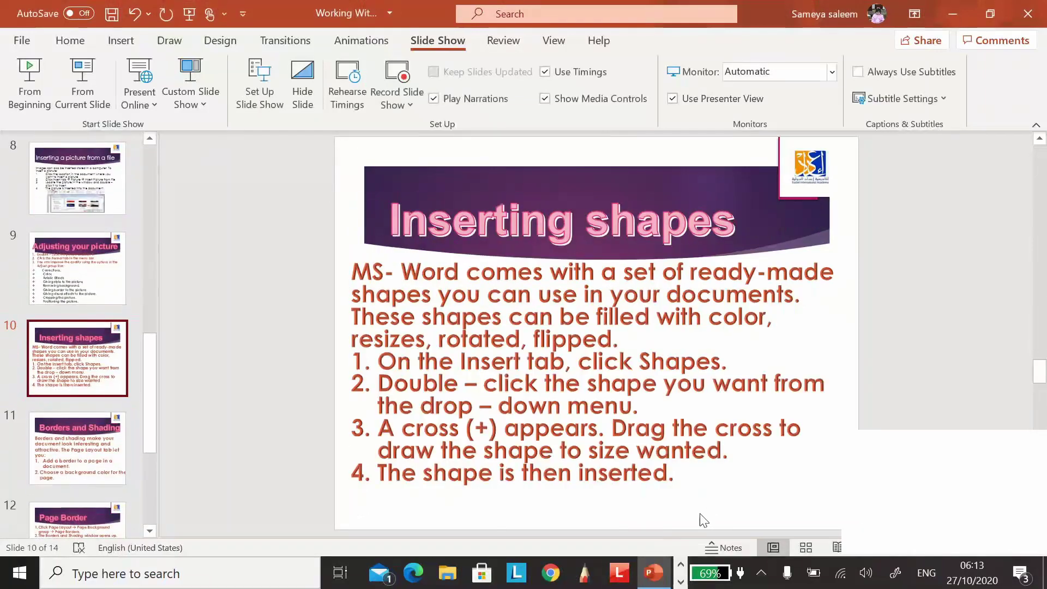
Return to the Word document and delete the flower picture from the page.
{"action": "left_click", "coordinate": [681, 581]}
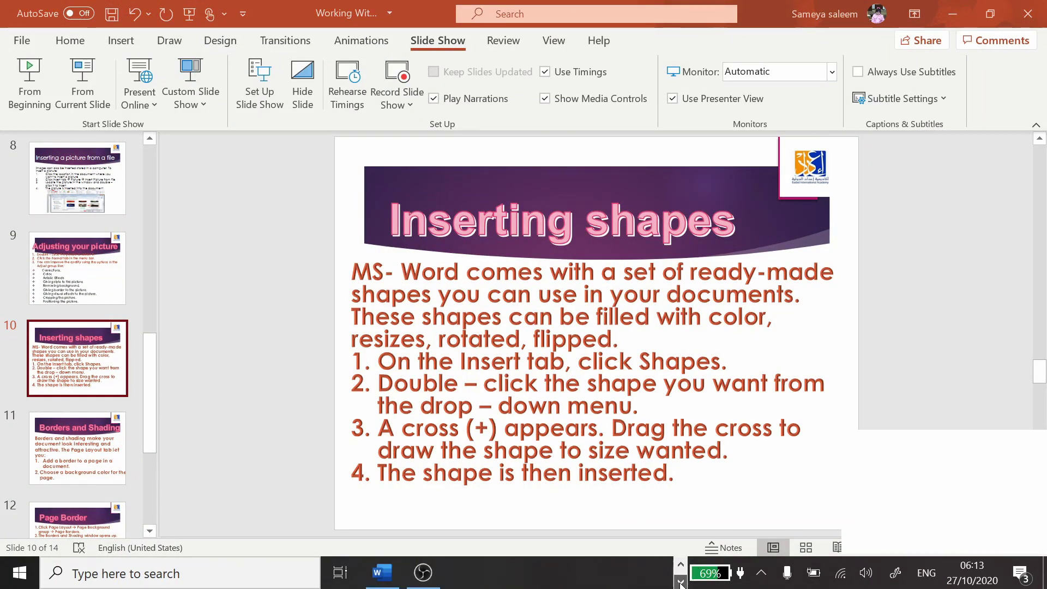
{"action": "left_click", "coordinate": [382, 573]}
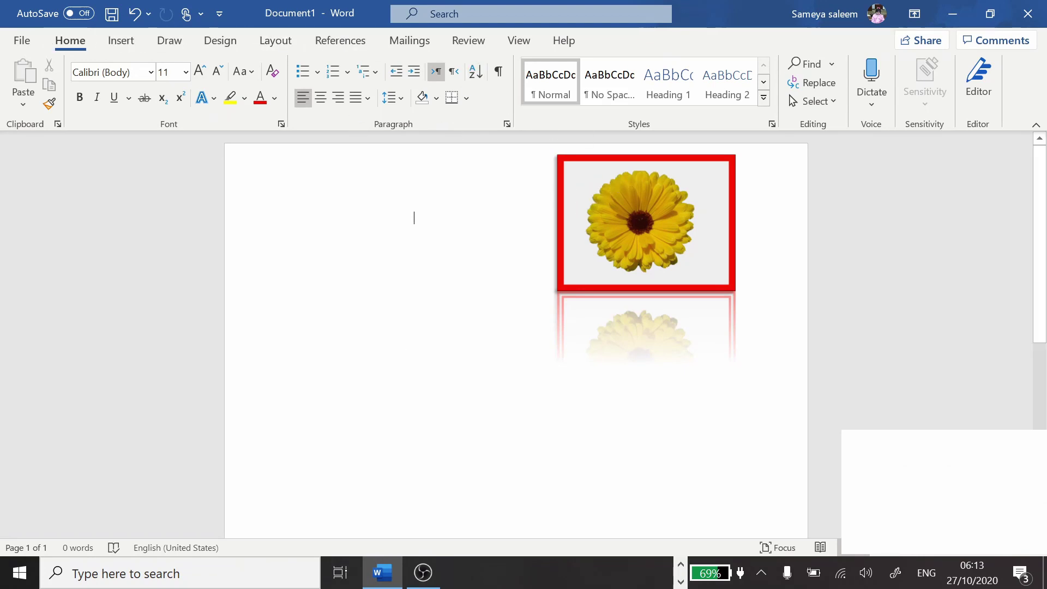
{"action": "left_click", "coordinate": [603, 164]}
{"action": "key", "text": "ctrl+z"}
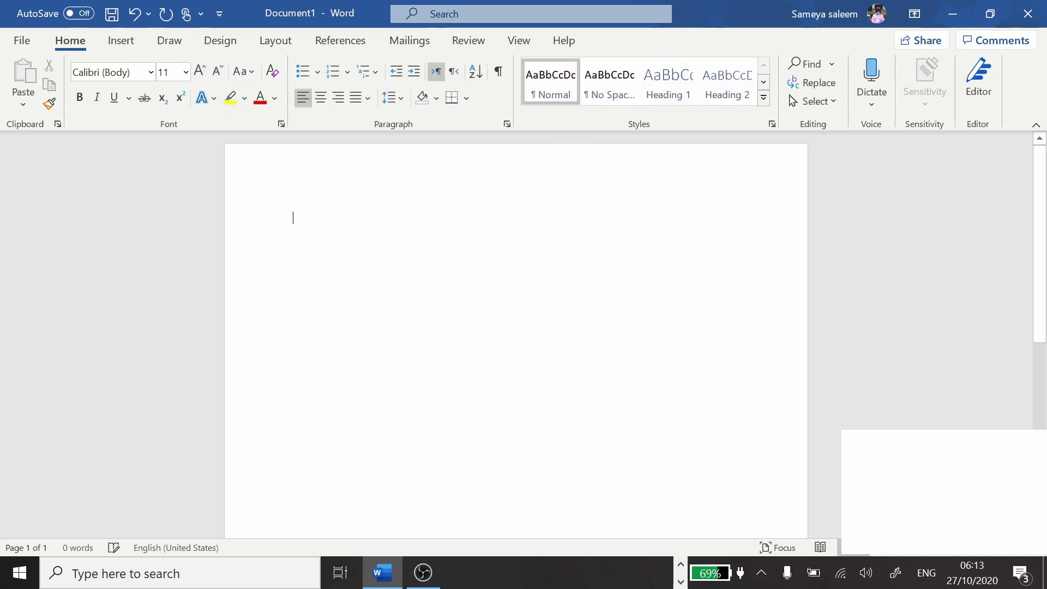
Draw an oval about 4.98 cm high and 7.32 cm wide near the upper left of the page.
{"action": "left_click", "coordinate": [121, 41]}
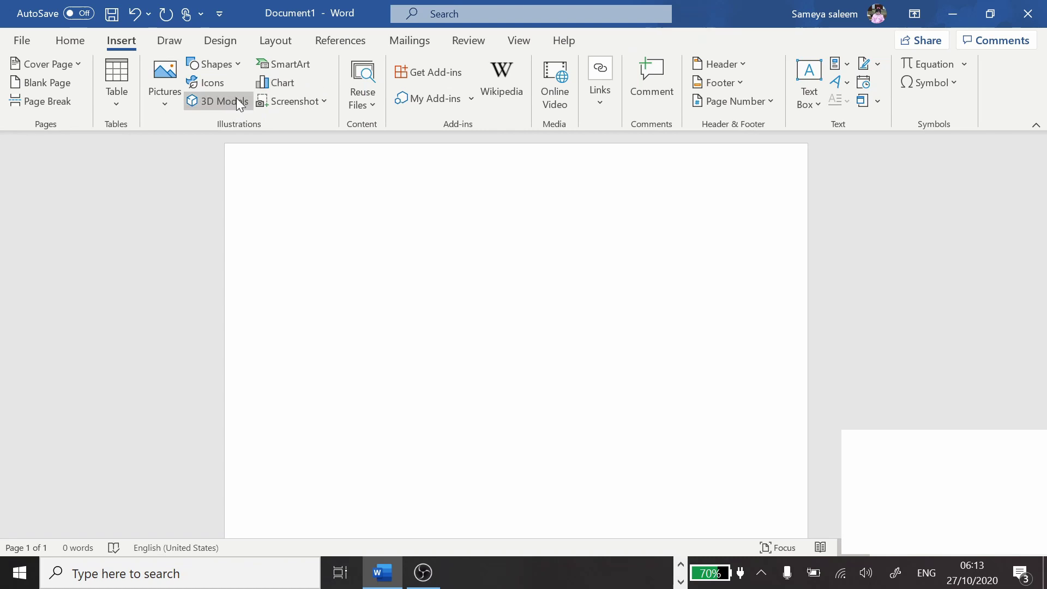
{"action": "left_click", "coordinate": [239, 64]}
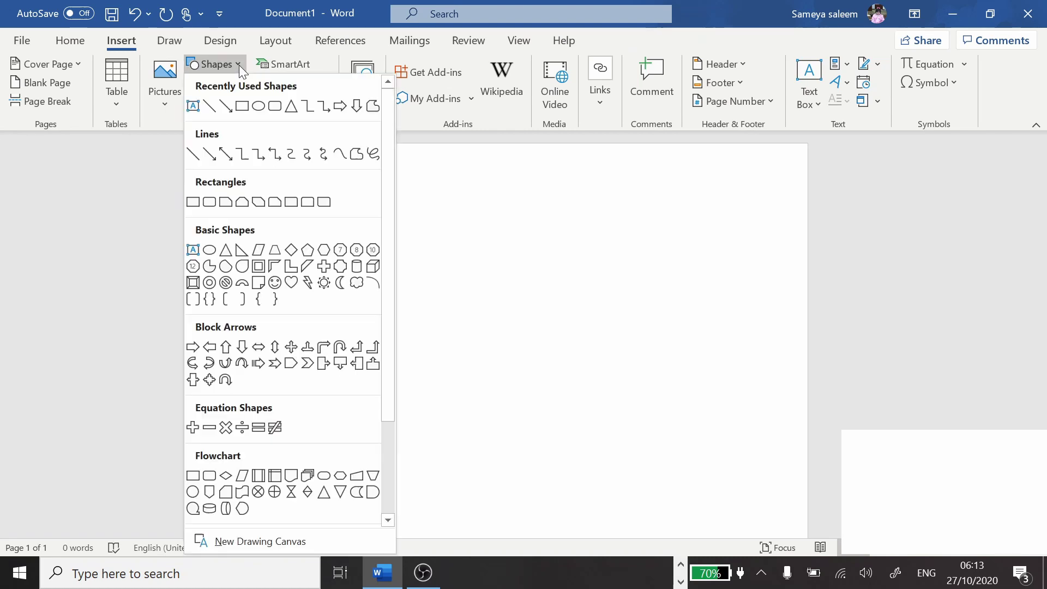
{"action": "left_click", "coordinate": [263, 109]}
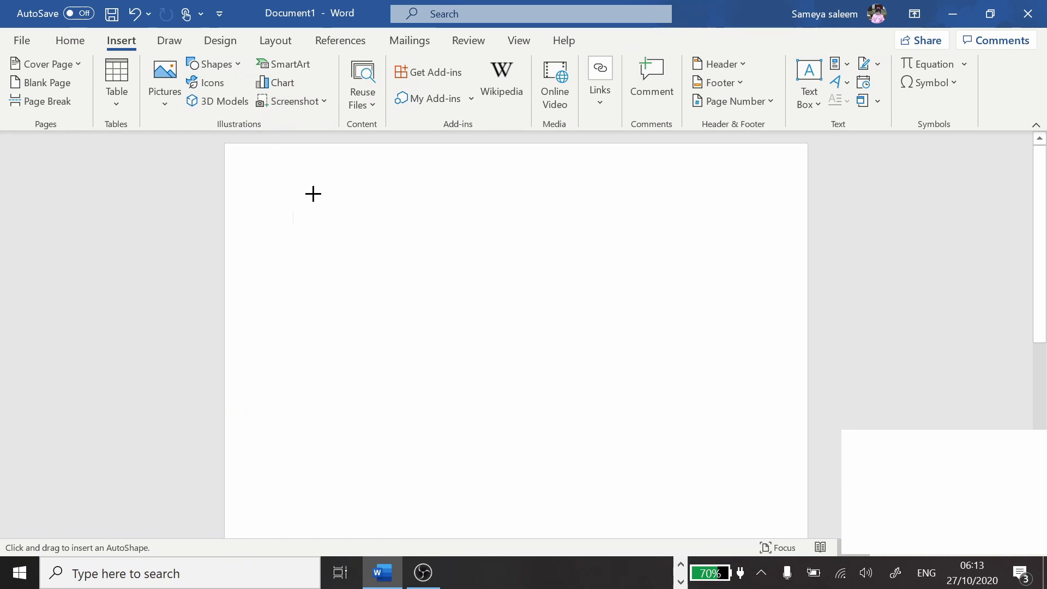
{"action": "mouse_move", "coordinate": [313, 194]}
{"action": "left_mouse_down"}
{"action": "mouse_move", "coordinate": [355, 246]}
{"action": "mouse_move", "coordinate": [460, 260]}
{"action": "mouse_move", "coordinate": [479, 299]}
{"action": "mouse_move", "coordinate": [652, 362]}
{"action": "mouse_move", "coordinate": [769, 448]}
{"action": "mouse_move", "coordinate": [516, 323]}
{"action": "mouse_move", "coordinate": [631, 376]}
{"action": "mouse_move", "coordinate": [606, 374]}
{"action": "mouse_move", "coordinate": [542, 327]}
{"action": "mouse_move", "coordinate": [511, 328]}
{"action": "left_mouse_up"}
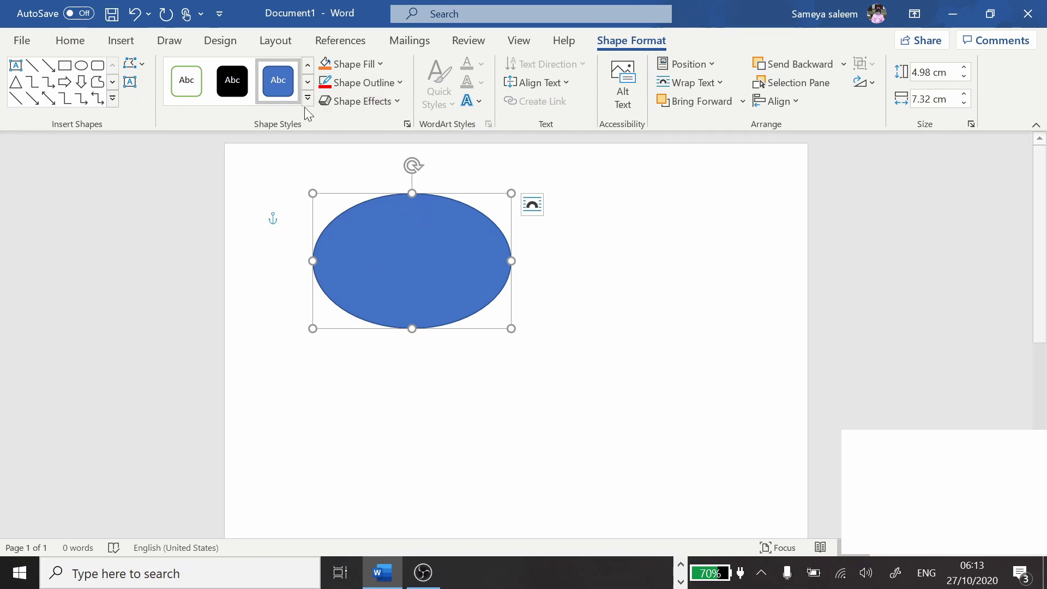
Remove the oval's fill and set its outline to the standard red color.
{"action": "left_click", "coordinate": [382, 65]}
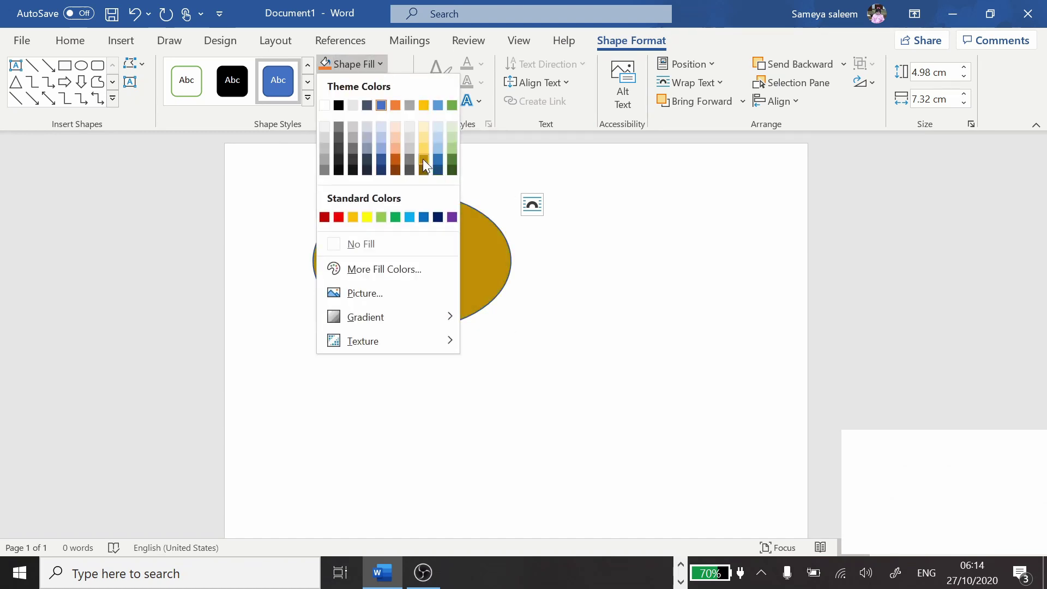
{"action": "left_click", "coordinate": [381, 244]}
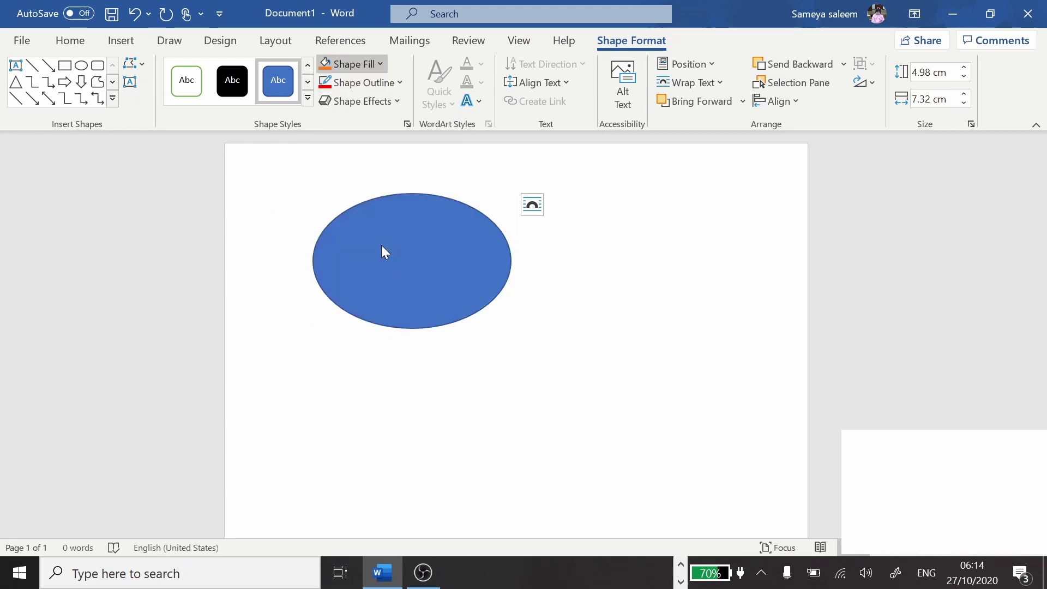
{"action": "left_click", "coordinate": [402, 83]}
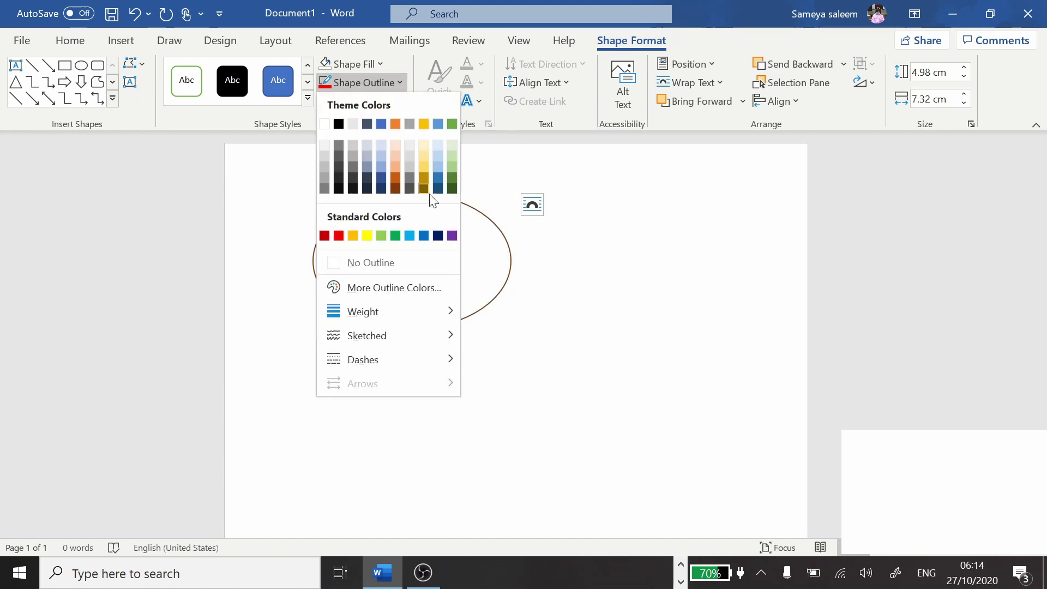
{"action": "left_click", "coordinate": [339, 235]}
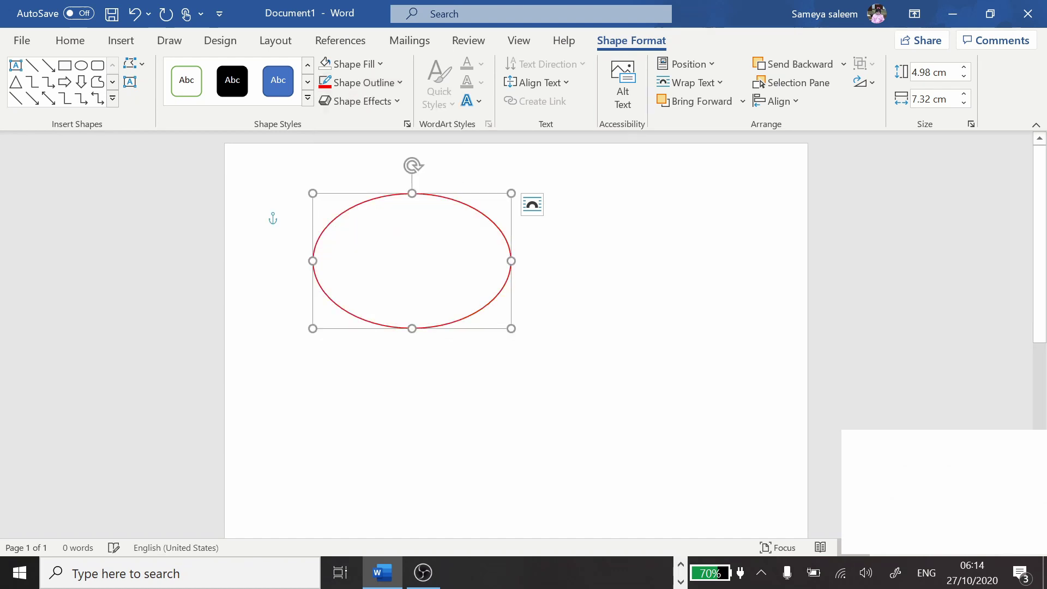
Set the oval's outline weight to 6 pt and give it a dotted dash style.
{"action": "left_click", "coordinate": [401, 84]}
{"action": "mouse_move", "coordinate": [439, 315]}
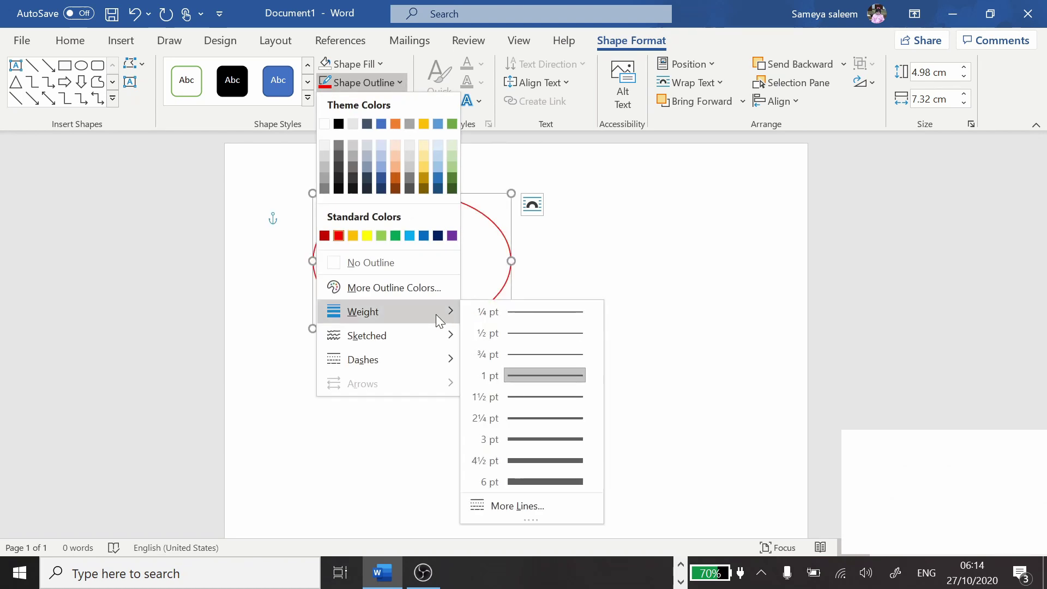
{"action": "left_click", "coordinate": [524, 482]}
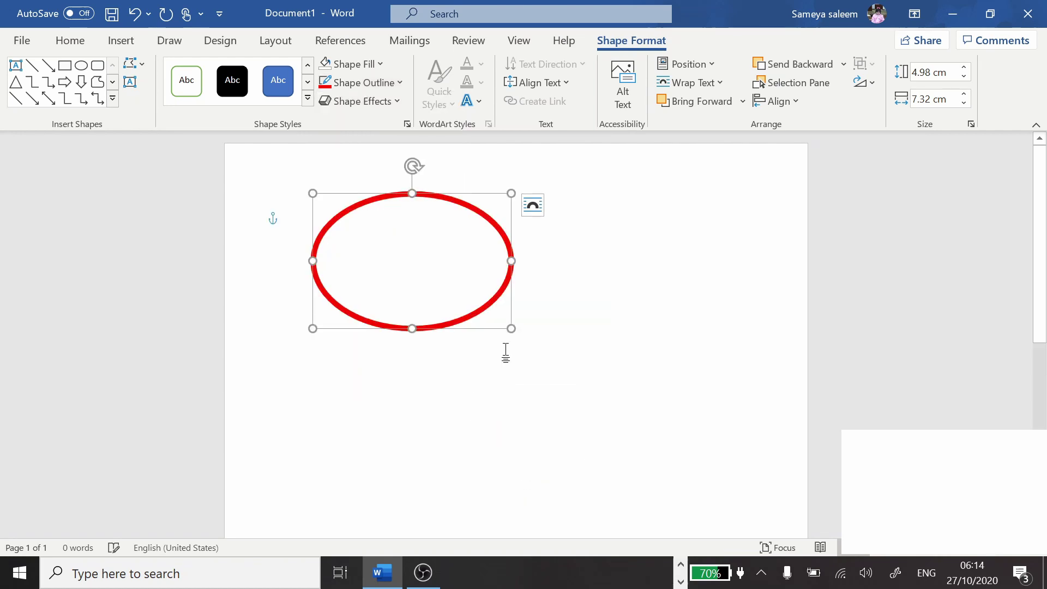
{"action": "left_click", "coordinate": [400, 83]}
{"action": "mouse_move", "coordinate": [435, 320]}
{"action": "mouse_move", "coordinate": [433, 360]}
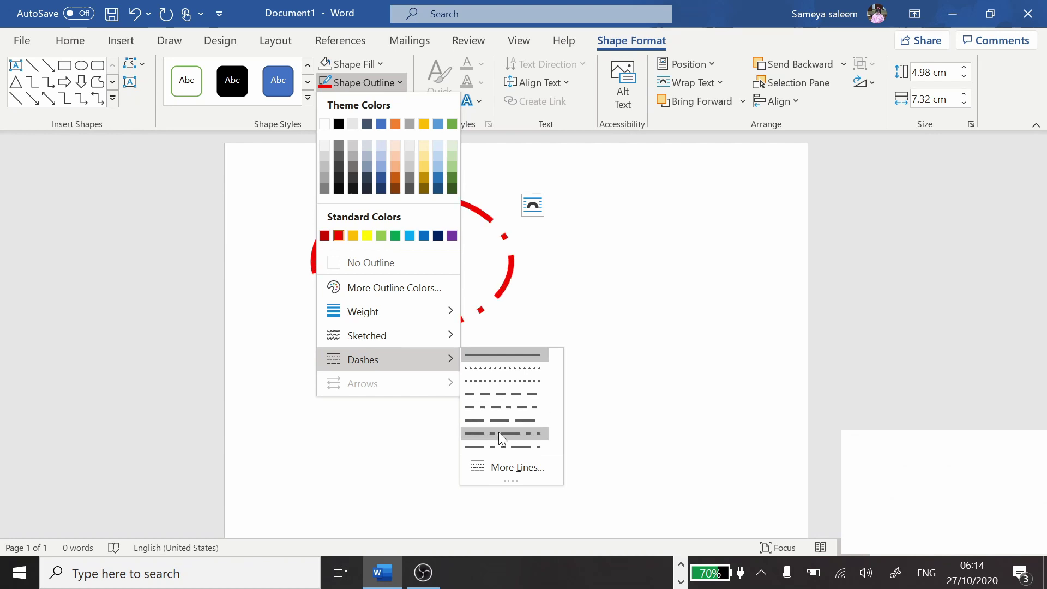
{"action": "left_click", "coordinate": [507, 372]}
{"action": "left_click", "coordinate": [580, 378]}
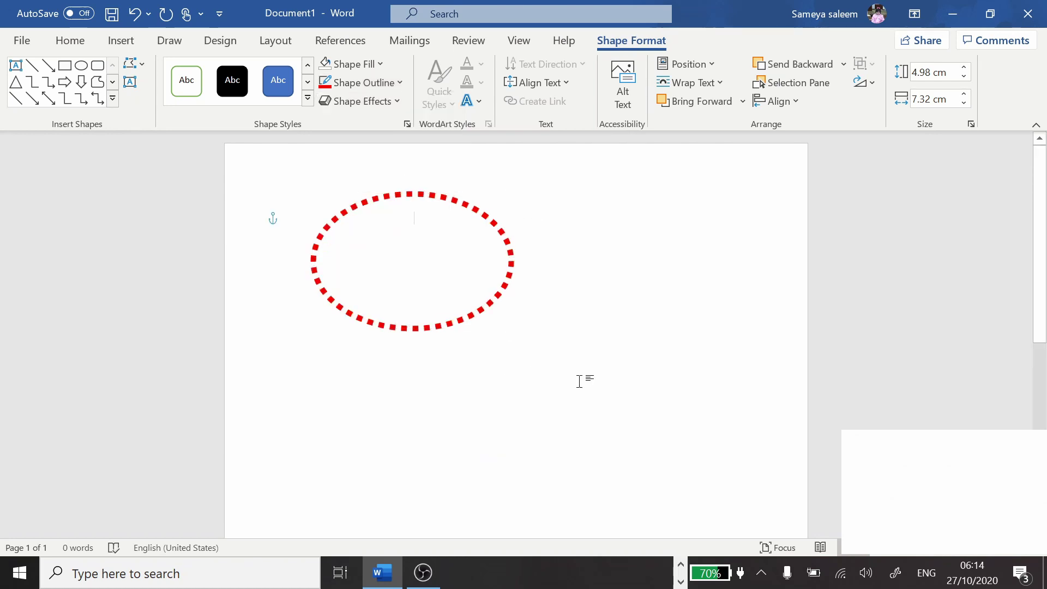
Apply a shadow effect to the dotted oval and leave the oval selected.
{"action": "left_click", "coordinate": [507, 295]}
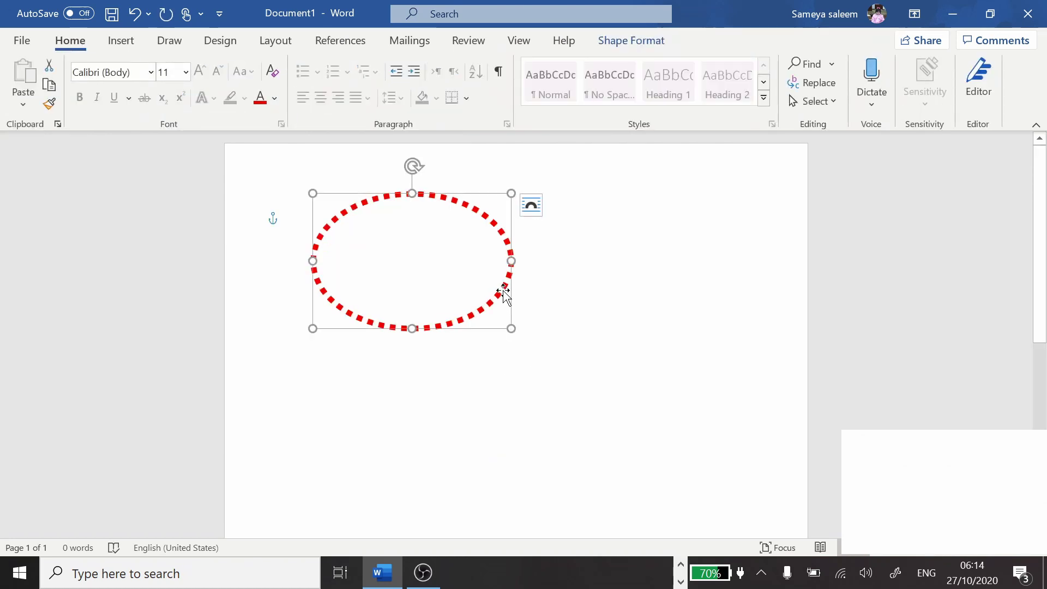
{"action": "left_click", "coordinate": [616, 46]}
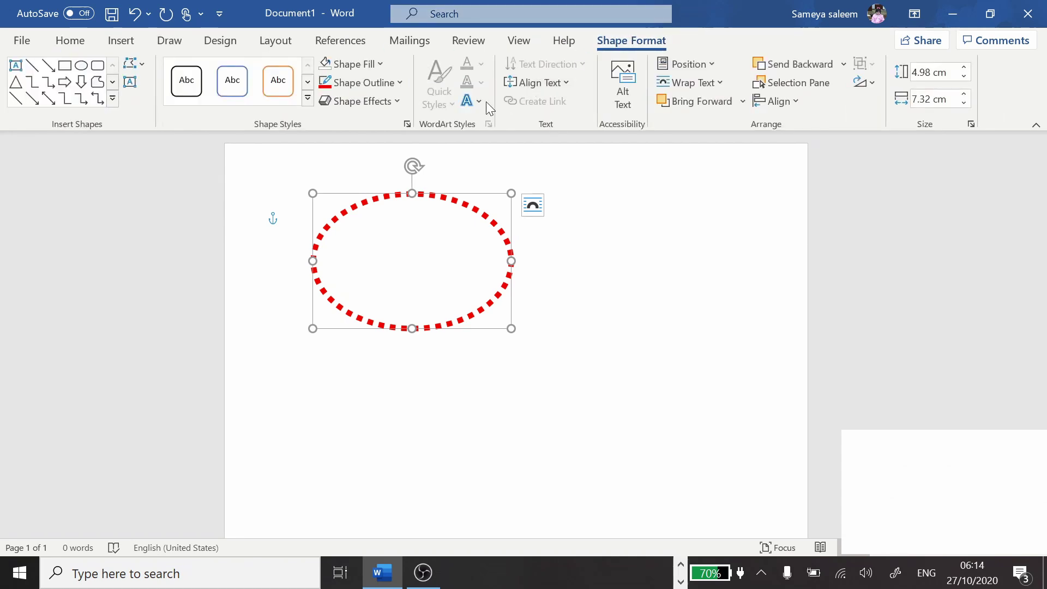
{"action": "left_click", "coordinate": [402, 102]}
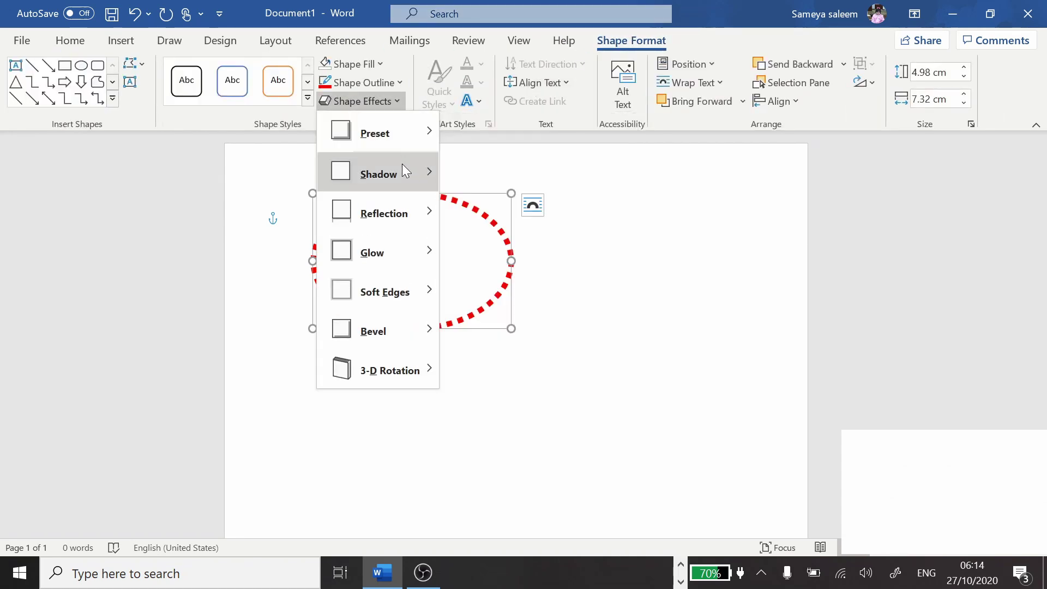
{"action": "mouse_move", "coordinate": [402, 165]}
{"action": "left_click", "coordinate": [466, 275]}
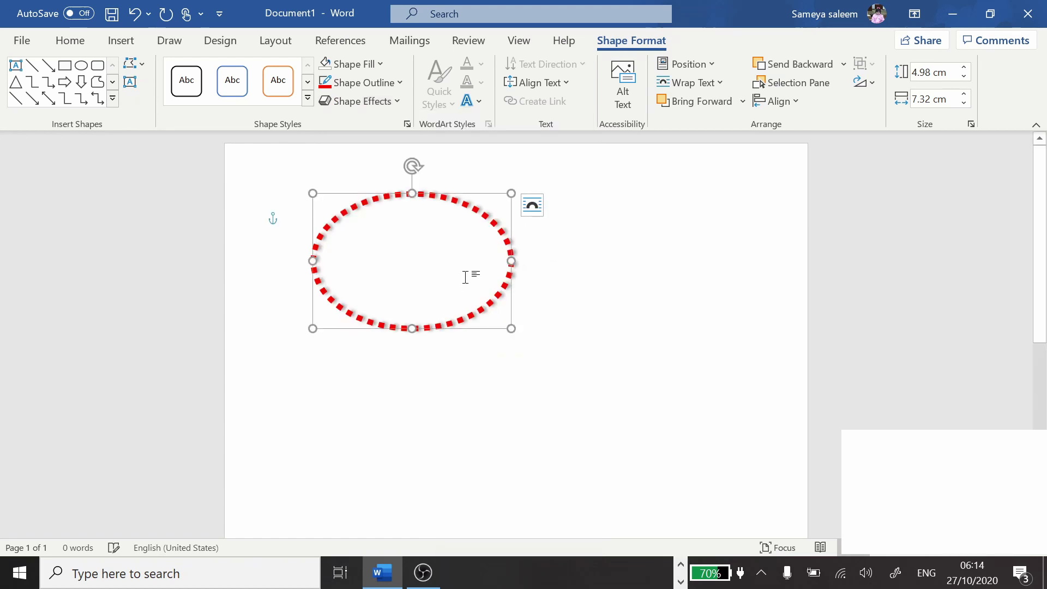
{"action": "left_click", "coordinate": [571, 355]}
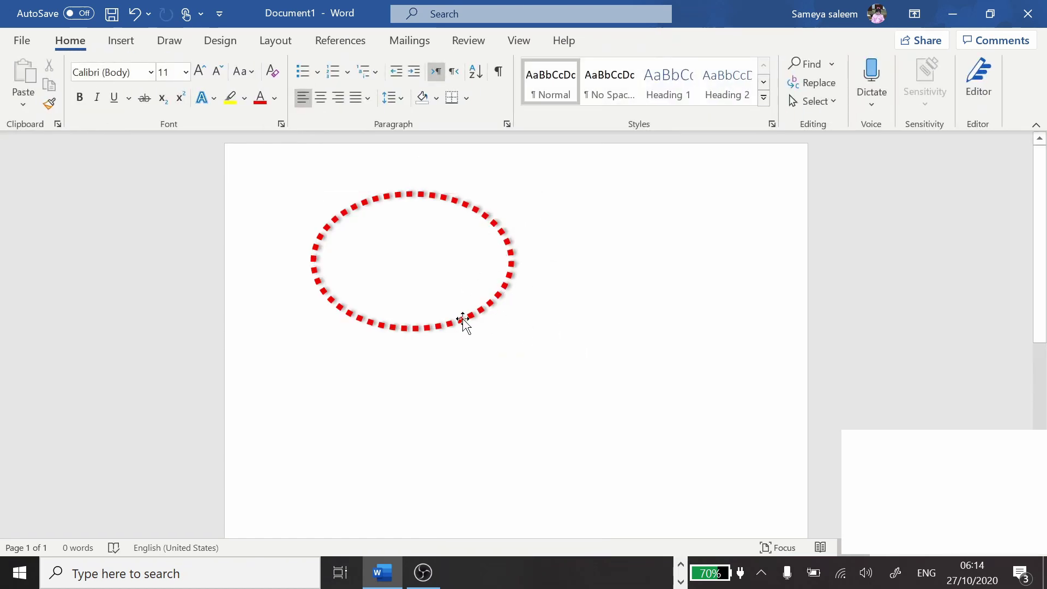
{"action": "left_click", "coordinate": [439, 199]}
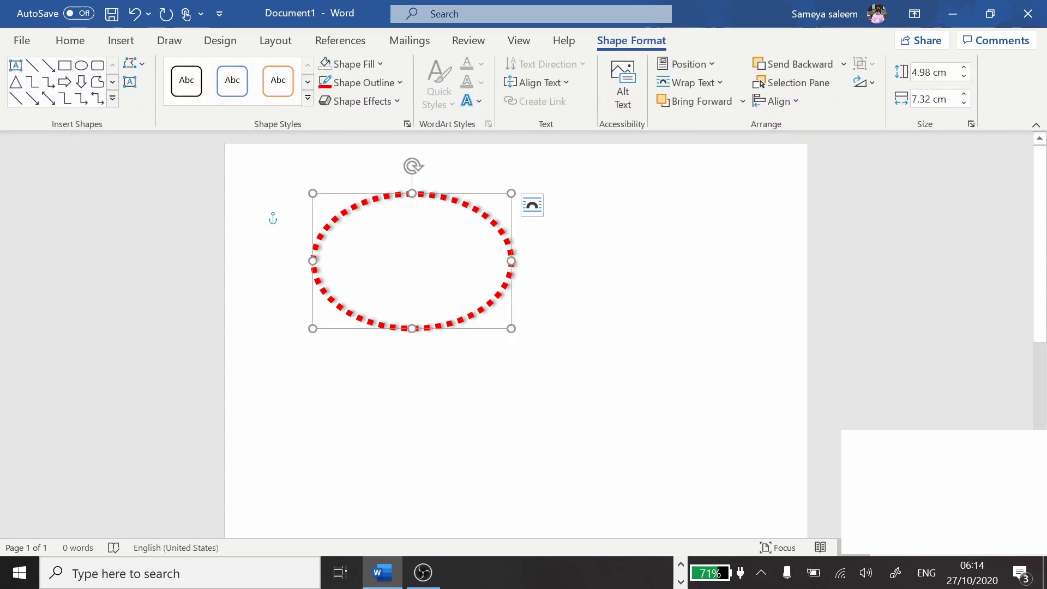
Draw a rectangle about 3.31 cm high and 7.02 cm wide below the dotted oval.
{"action": "key", "text": "Escape"}
{"action": "left_click", "coordinate": [121, 44]}
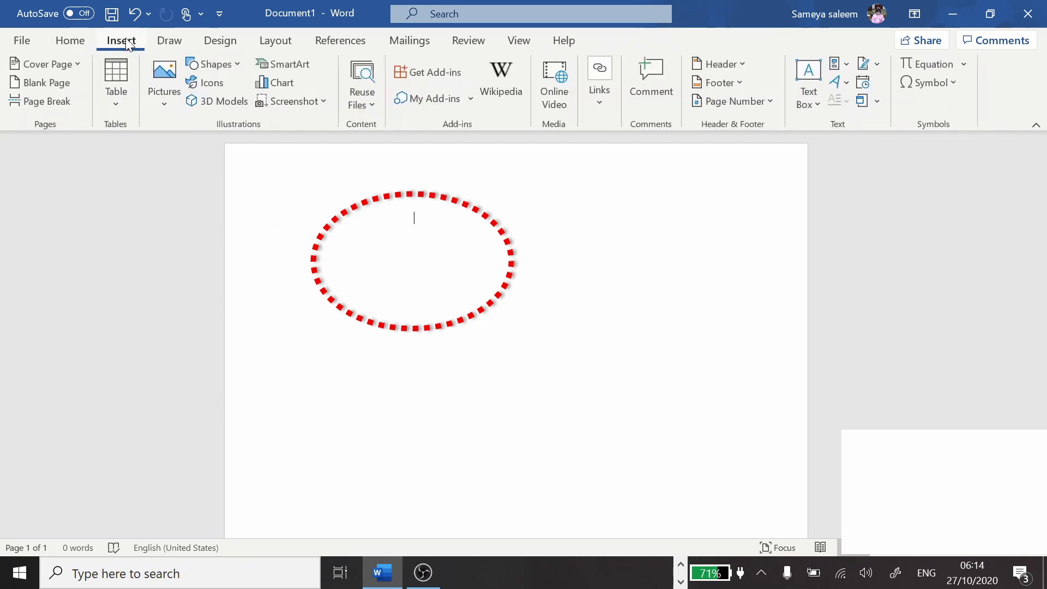
{"action": "left_click", "coordinate": [231, 67]}
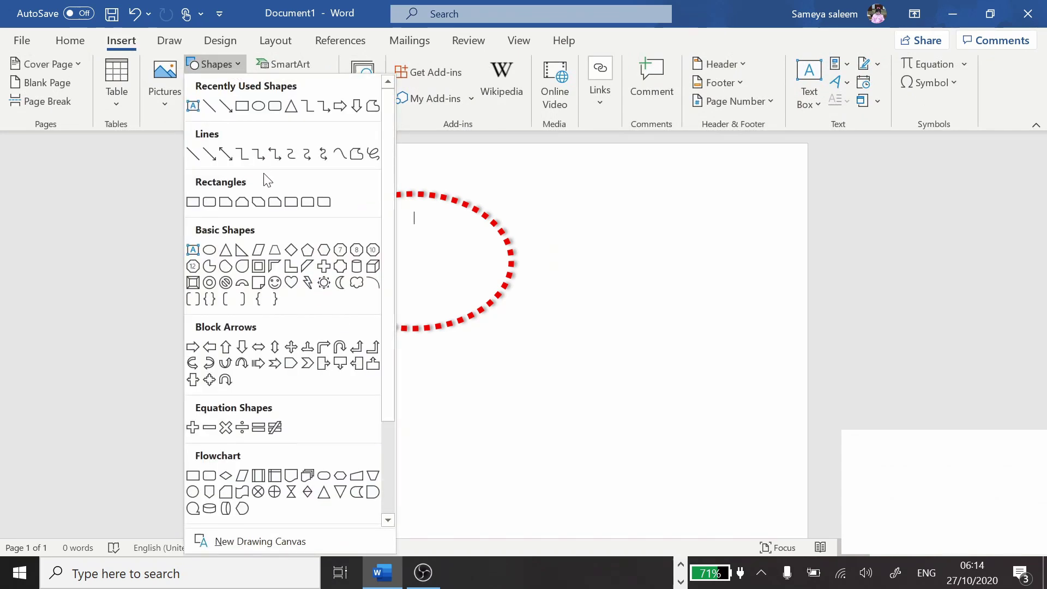
{"action": "left_click", "coordinate": [203, 206]}
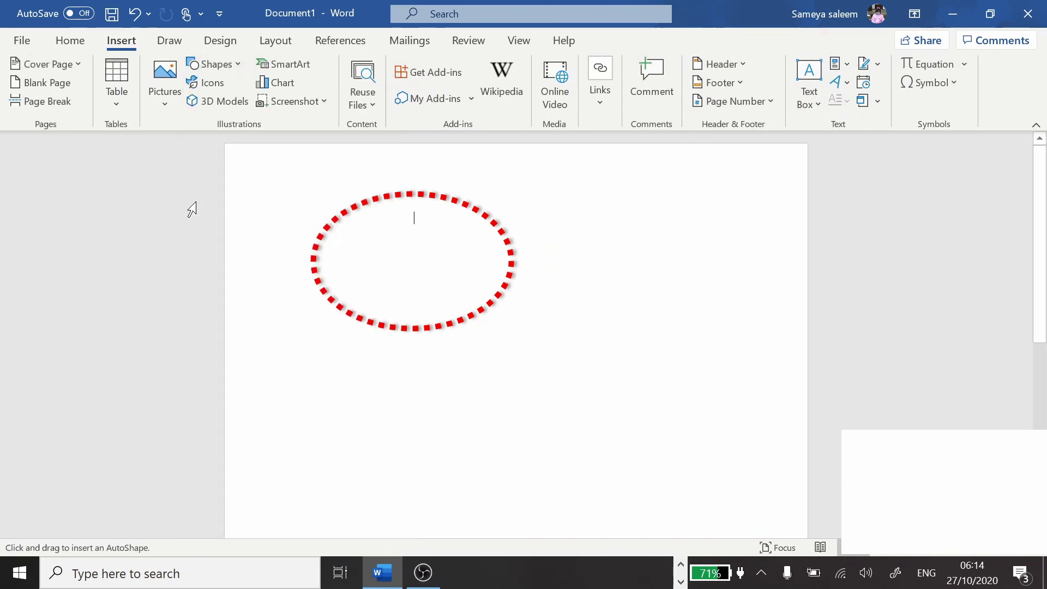
{"action": "left_click_drag", "start_coordinate": [377, 370], "coordinate": [567, 460]}
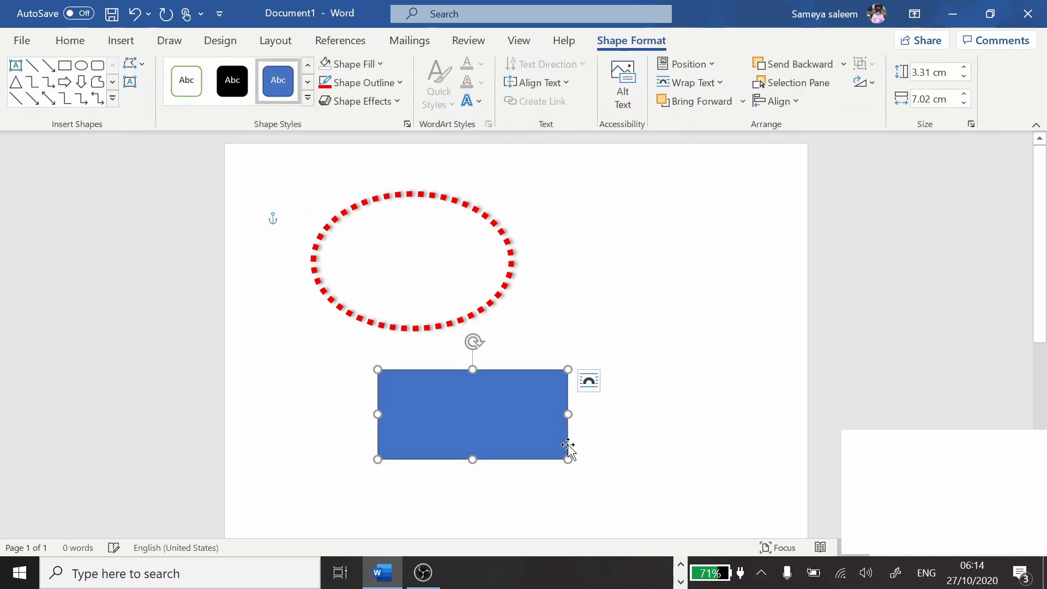
Fill the rectangle with a light orange theme color and set its outline to the darkest orange theme shade.
{"action": "left_click", "coordinate": [378, 62]}
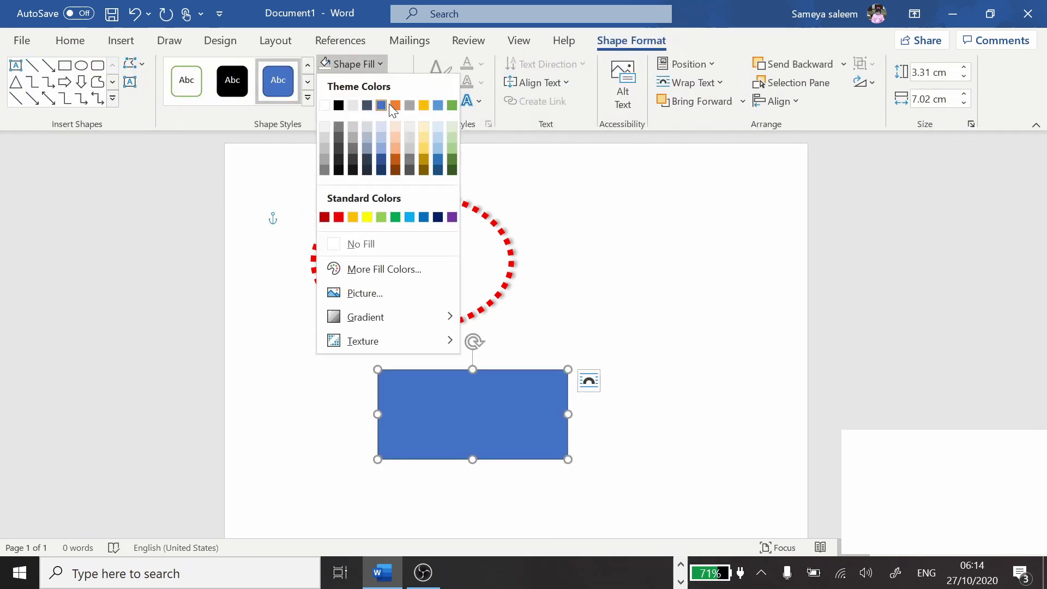
{"action": "left_click", "coordinate": [399, 139]}
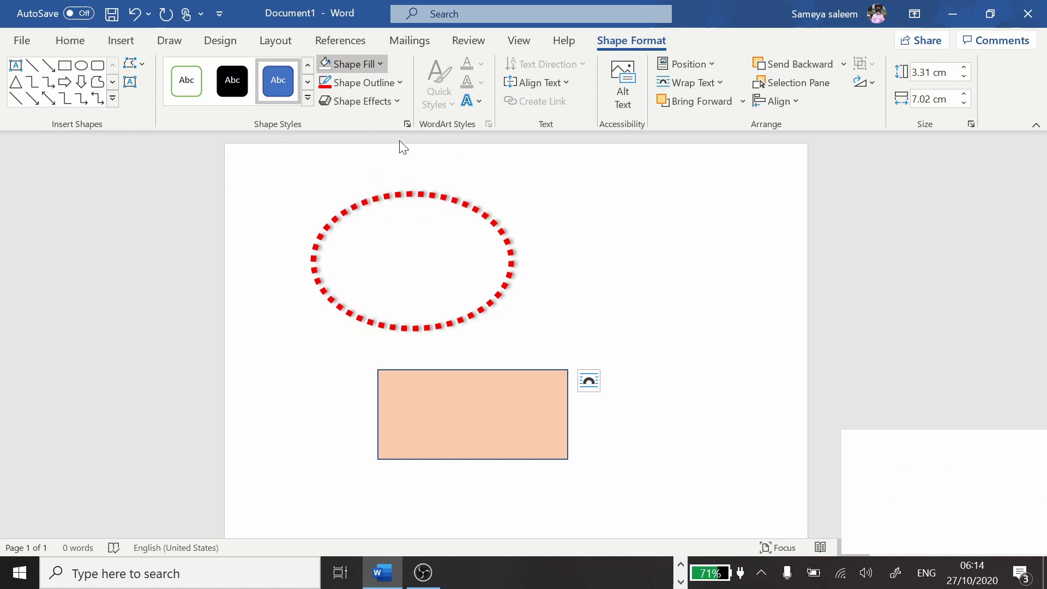
{"action": "left_click", "coordinate": [400, 84]}
{"action": "left_click", "coordinate": [396, 189]}
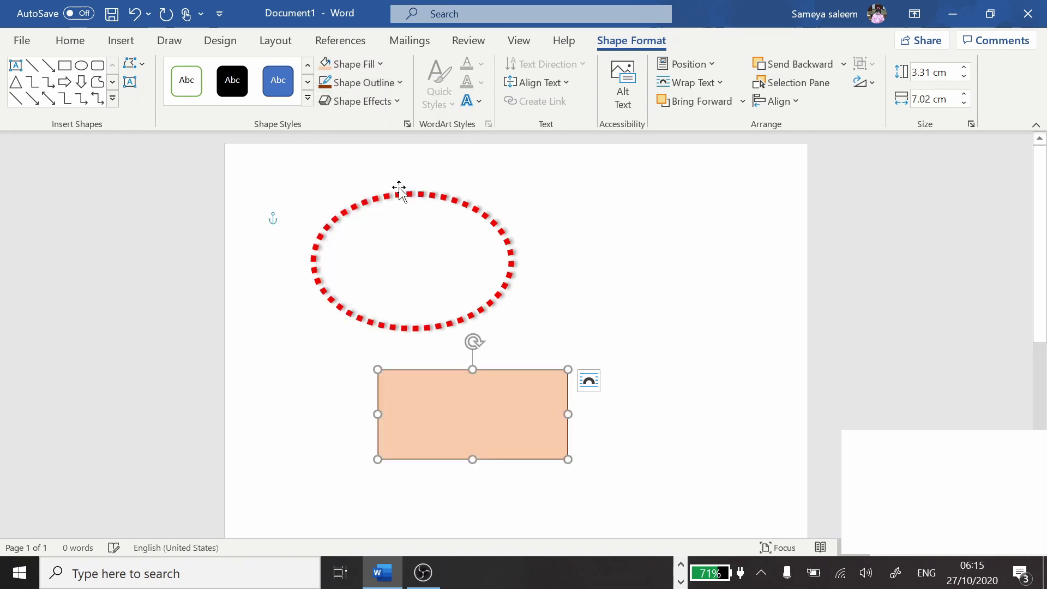
Give the rectangle's outline a square dot dash style and deselect the shape.
{"action": "left_click", "coordinate": [370, 82]}
{"action": "mouse_move", "coordinate": [445, 362]}
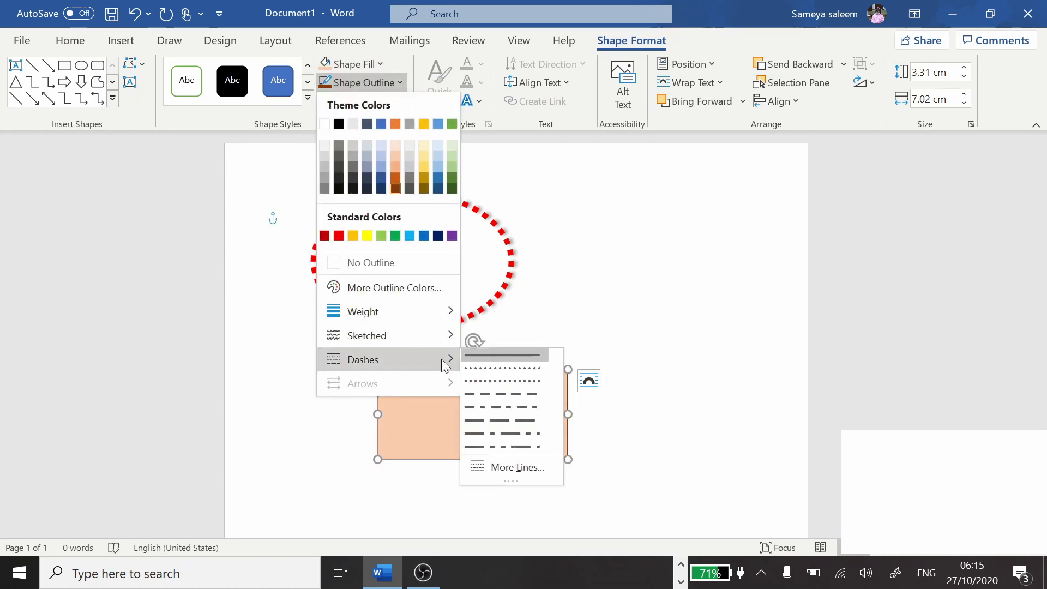
{"action": "left_click", "coordinate": [483, 381]}
{"action": "left_click", "coordinate": [636, 398]}
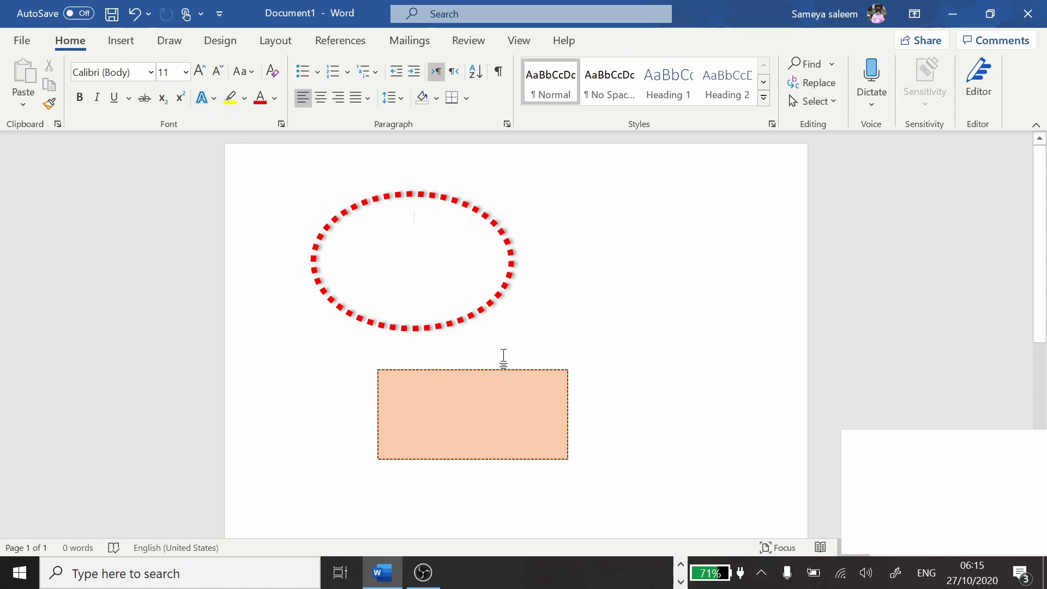
Switch to the PowerPoint lesson, start the slide show from the Inserting shapes slide and advance to the Borders and Shading slide.
{"action": "left_click", "coordinate": [681, 567]}
{"action": "left_click", "coordinate": [655, 573]}
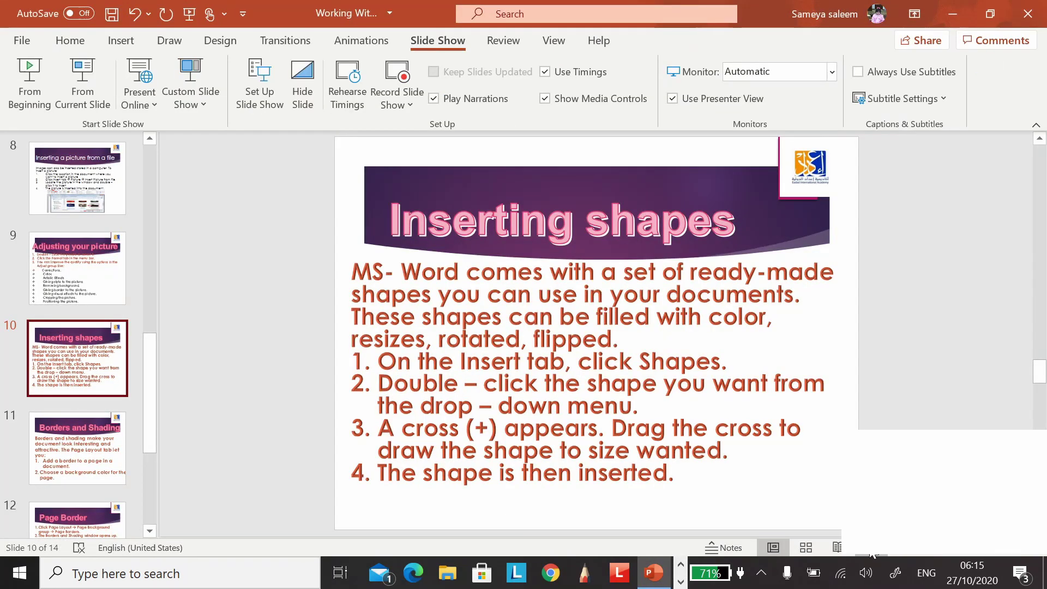
{"action": "left_click", "coordinate": [835, 547]}
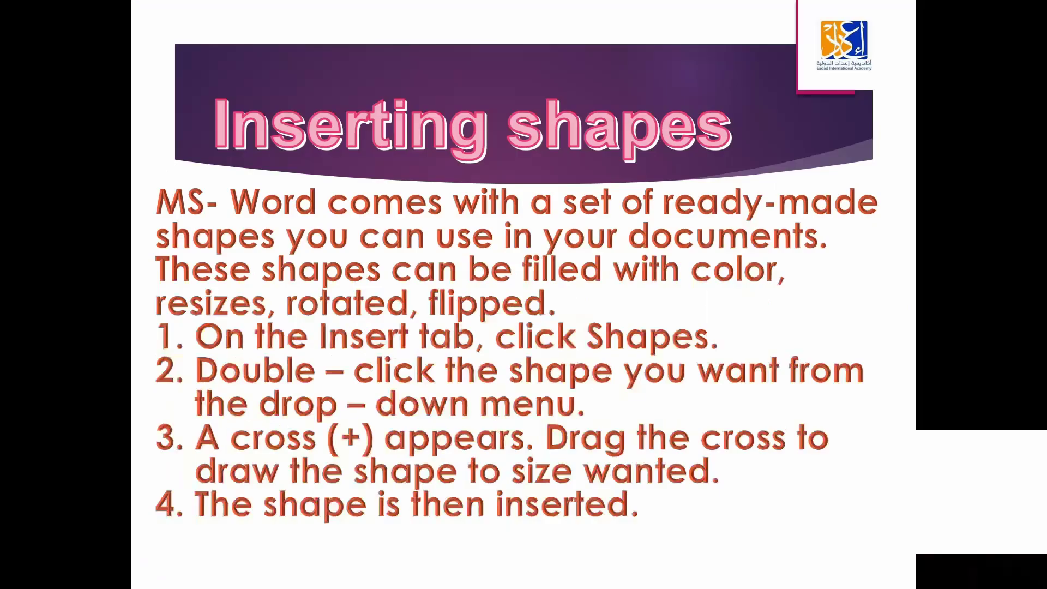
{"action": "left_click", "coordinate": [839, 508]}
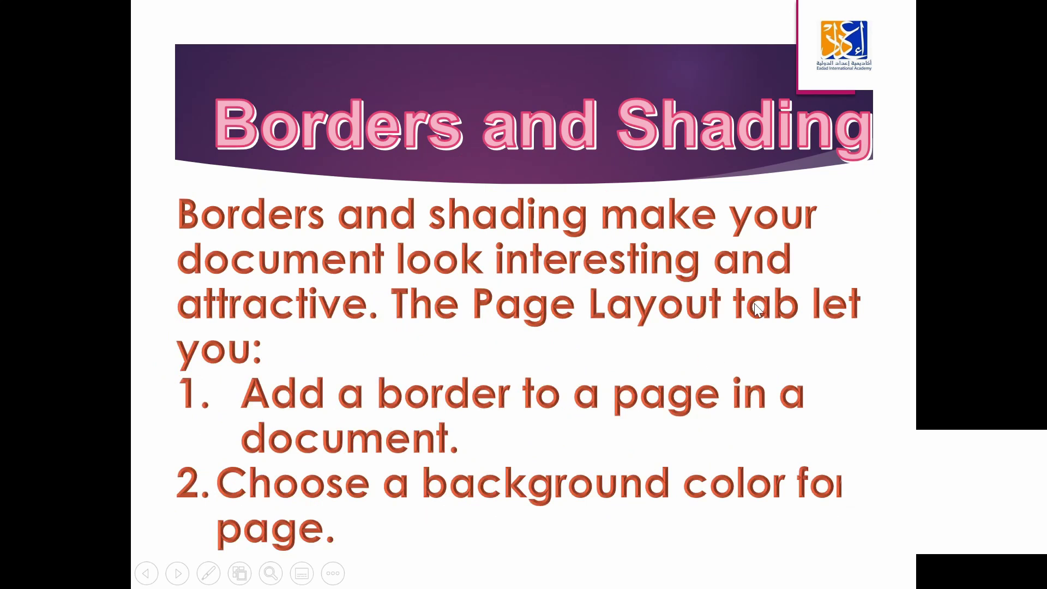